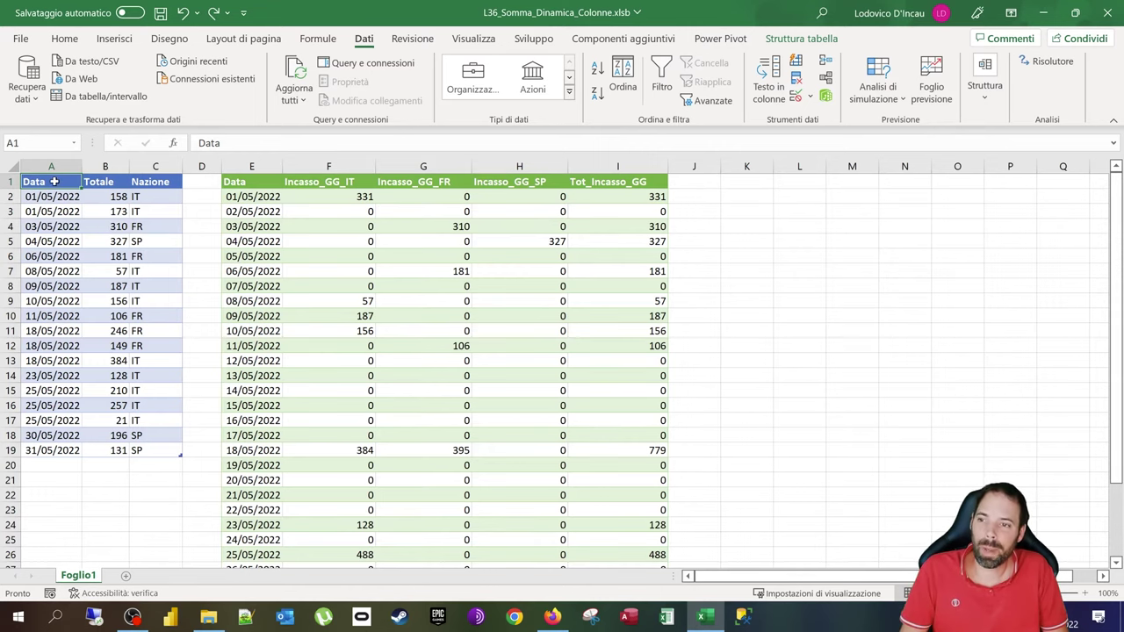
Step: Review the source sales table and the summary's nation amounts and 331 first-day total
left_click_drag(54, 181, 152, 450)
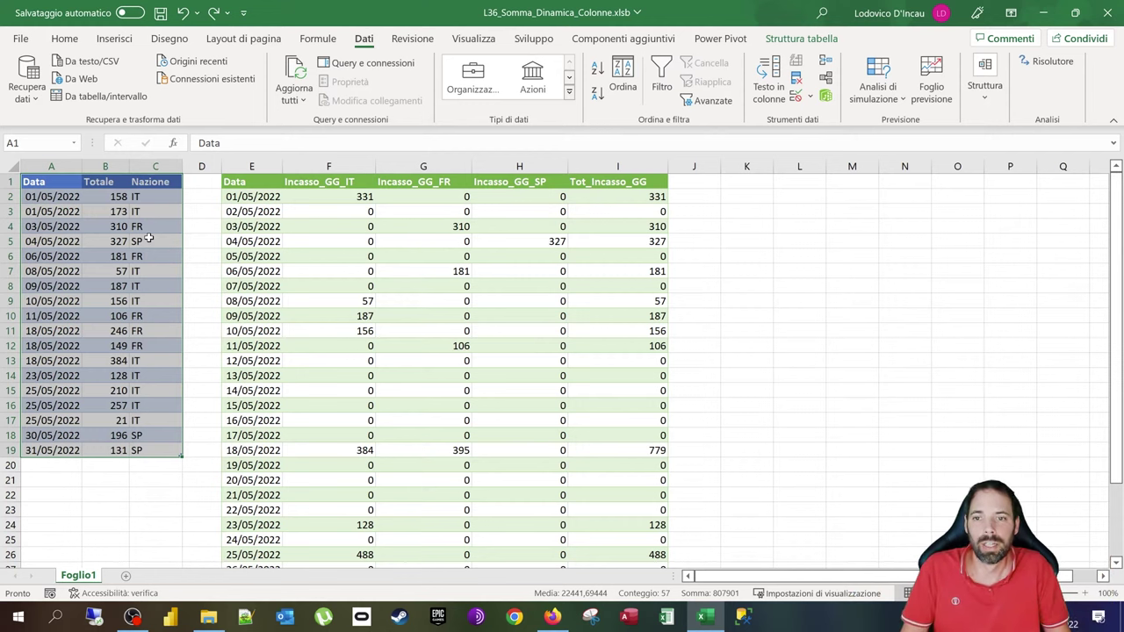
left_click_drag(268, 181, 665, 285)
left_click(251, 175)
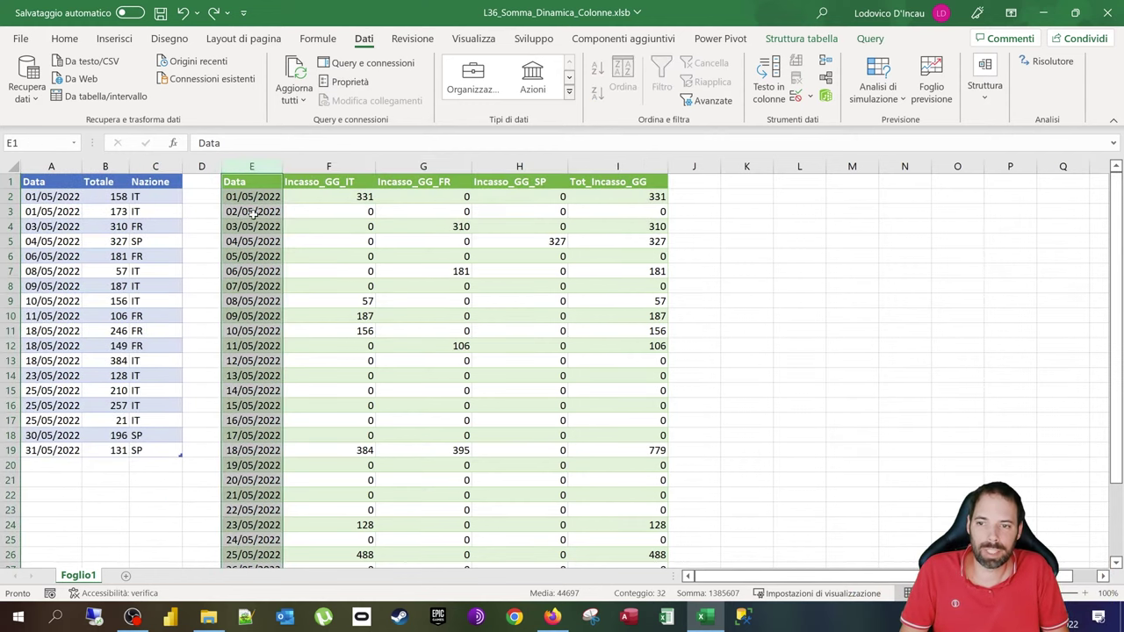
left_click_drag(326, 256, 614, 256)
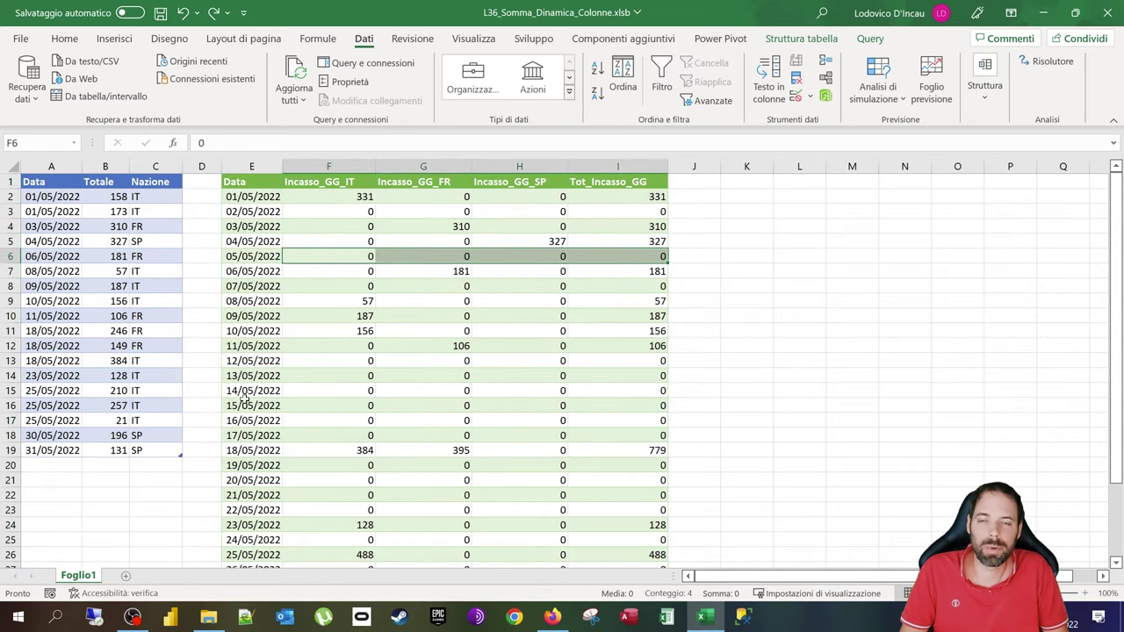
left_click(253, 178)
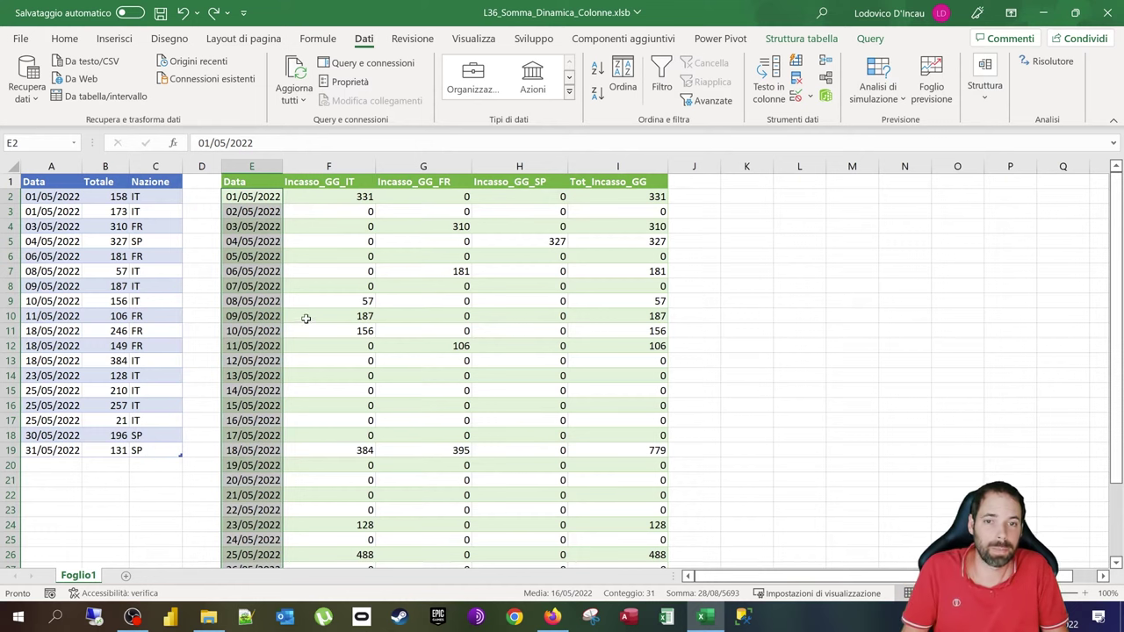
left_click(562, 166)
left_click(584, 166)
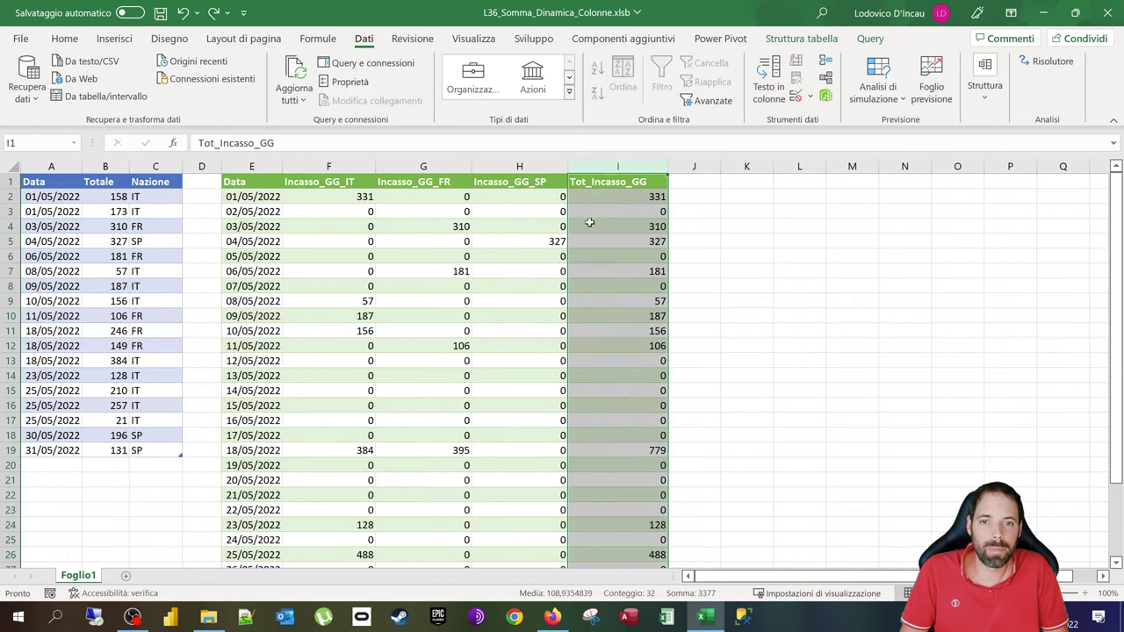
left_click(644, 198)
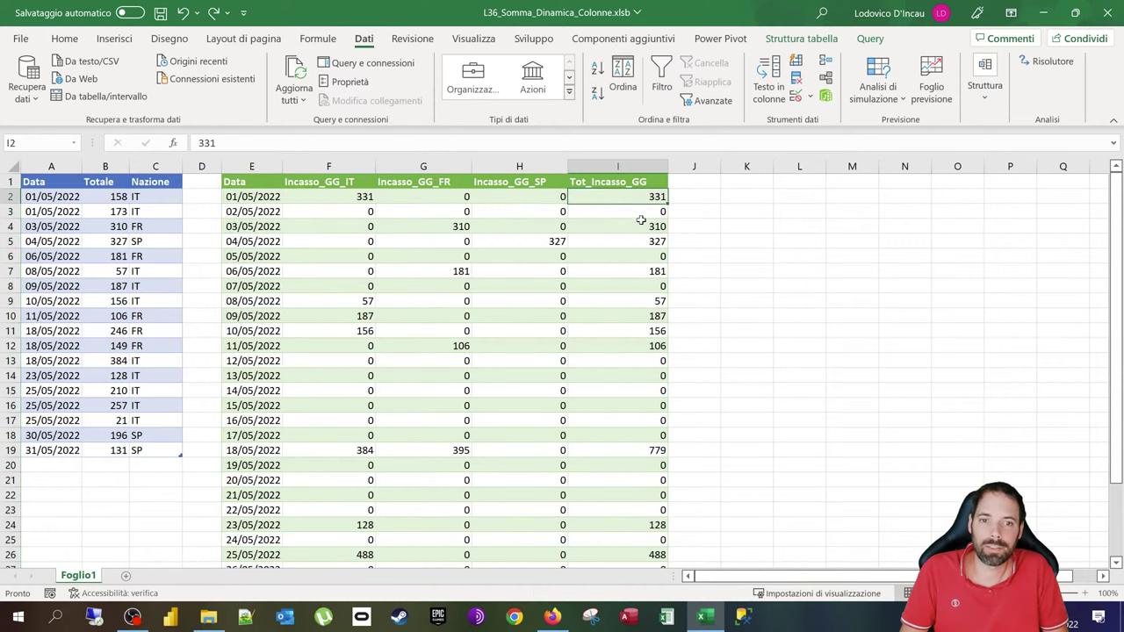
left_click_drag(331, 198, 521, 198)
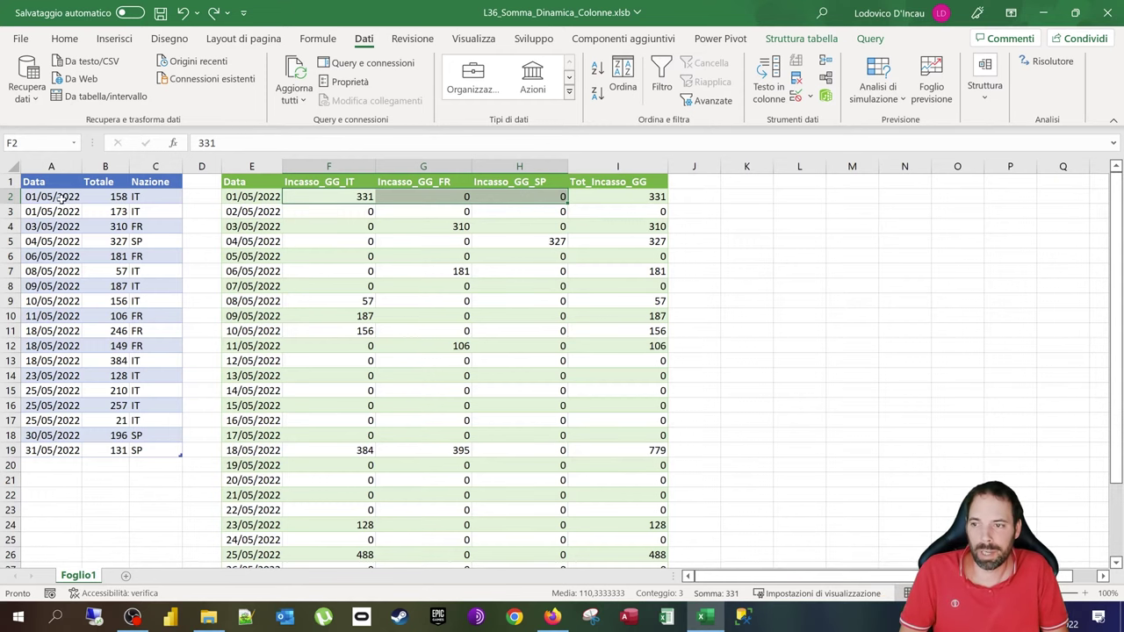
Step: Copy the first sale row and paste it into row 20 below the source table
left_click_drag(59, 198, 158, 199)
key("ctrl+c")
left_click(352, 196)
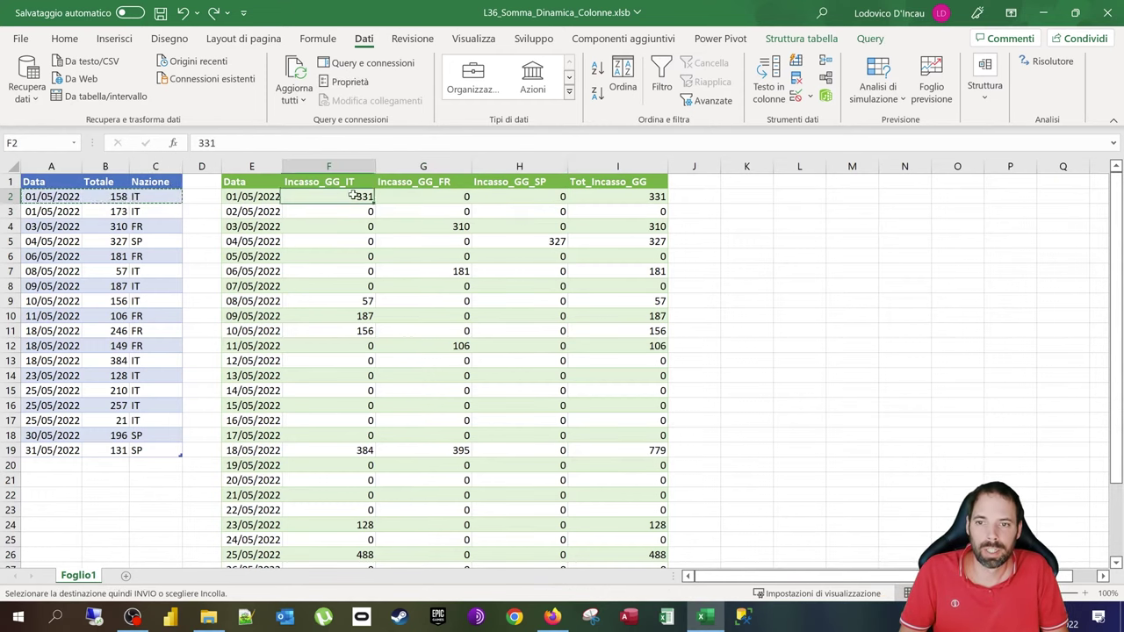
left_click_drag(48, 197, 150, 212)
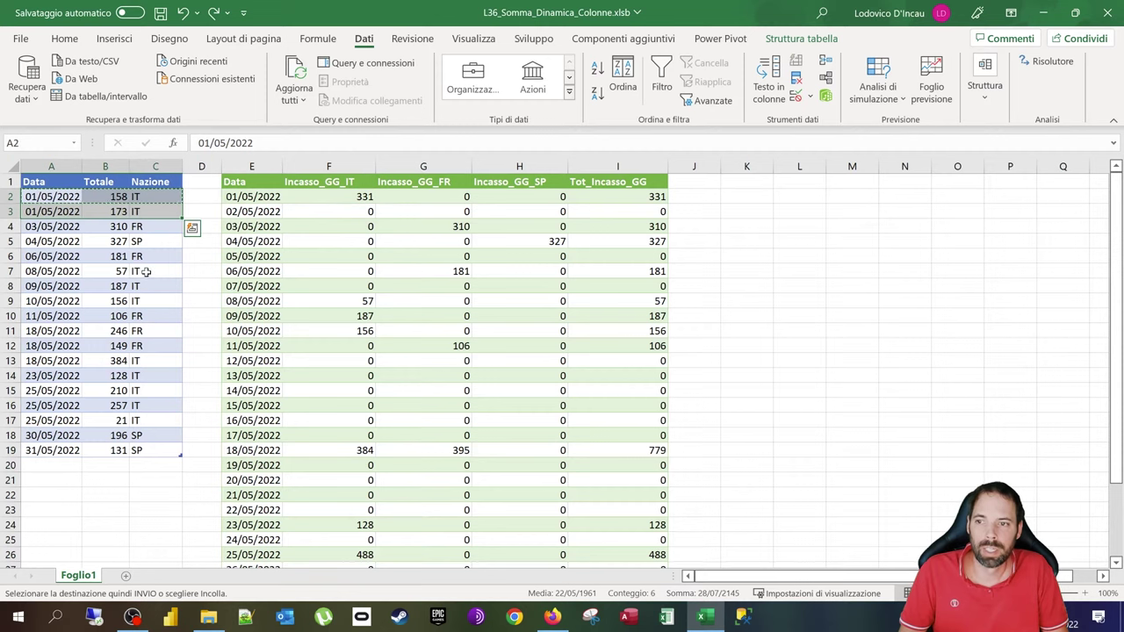
left_click(67, 464)
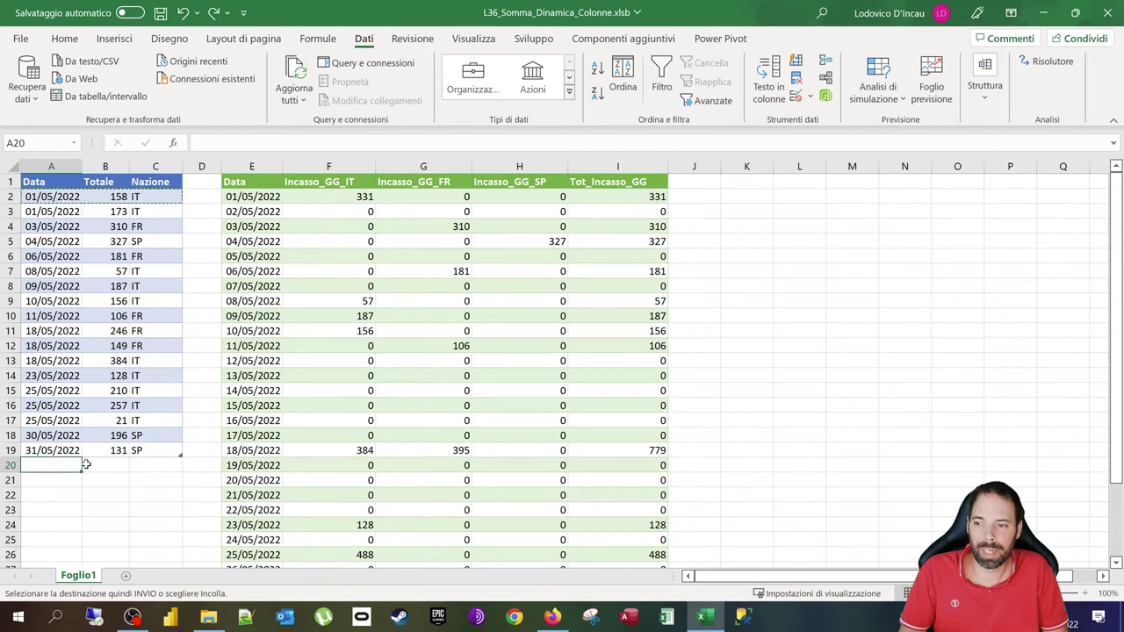
key("ctrl+v")
Step: Set the new row's Totale to 2 and its Nazione to DE
double_click(46, 466)
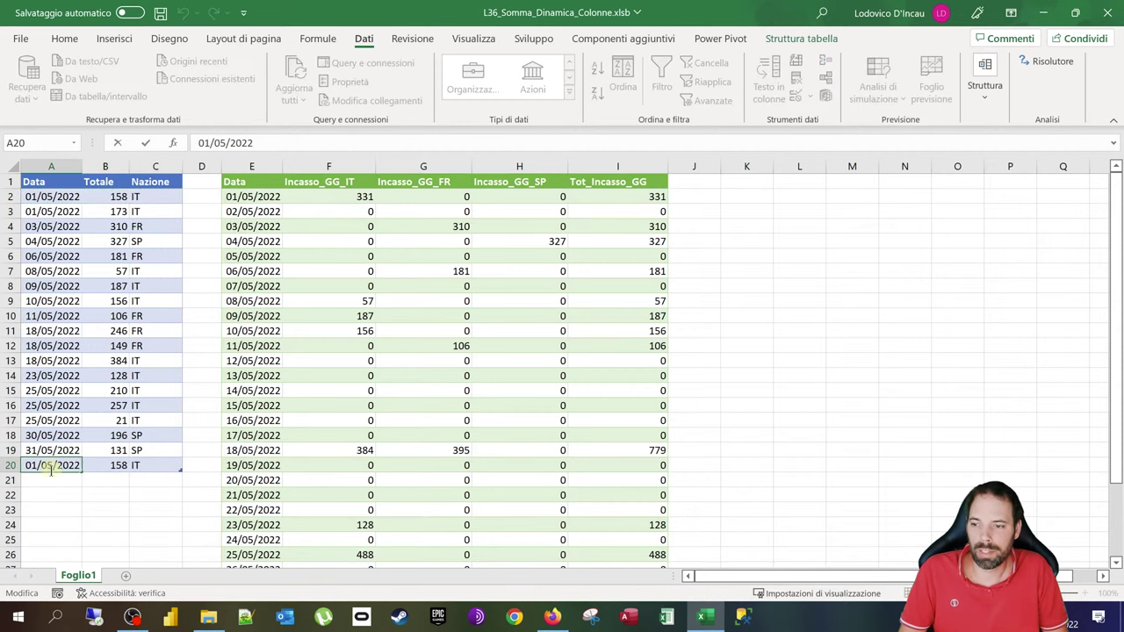
left_click(114, 466)
type("2")
key("Return")
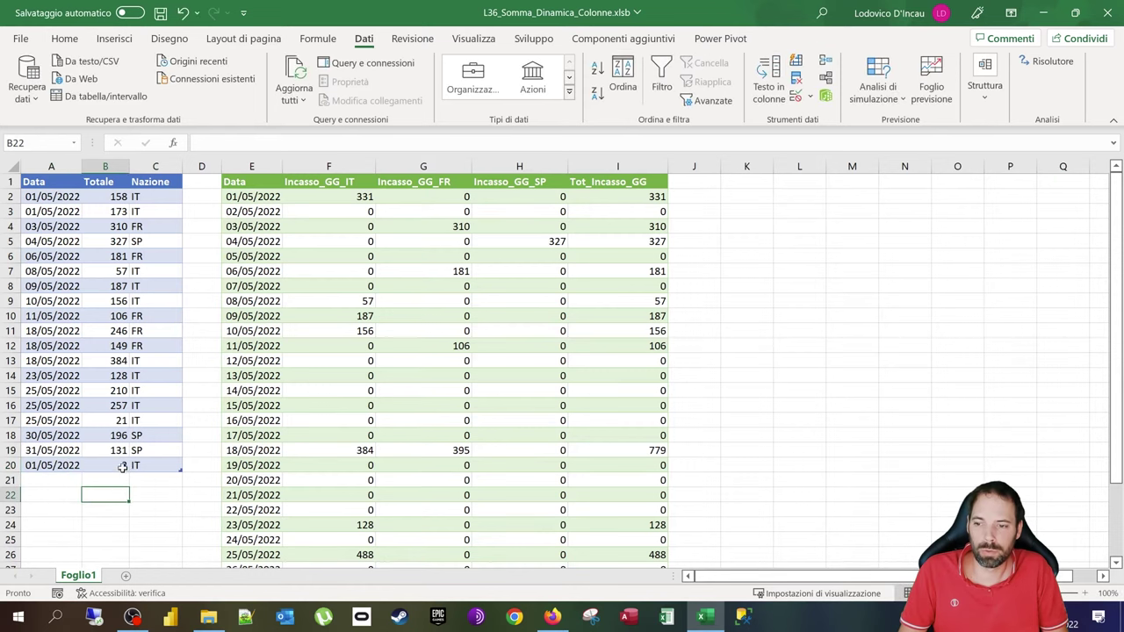
key("Up")
key("Right")
type("DE")
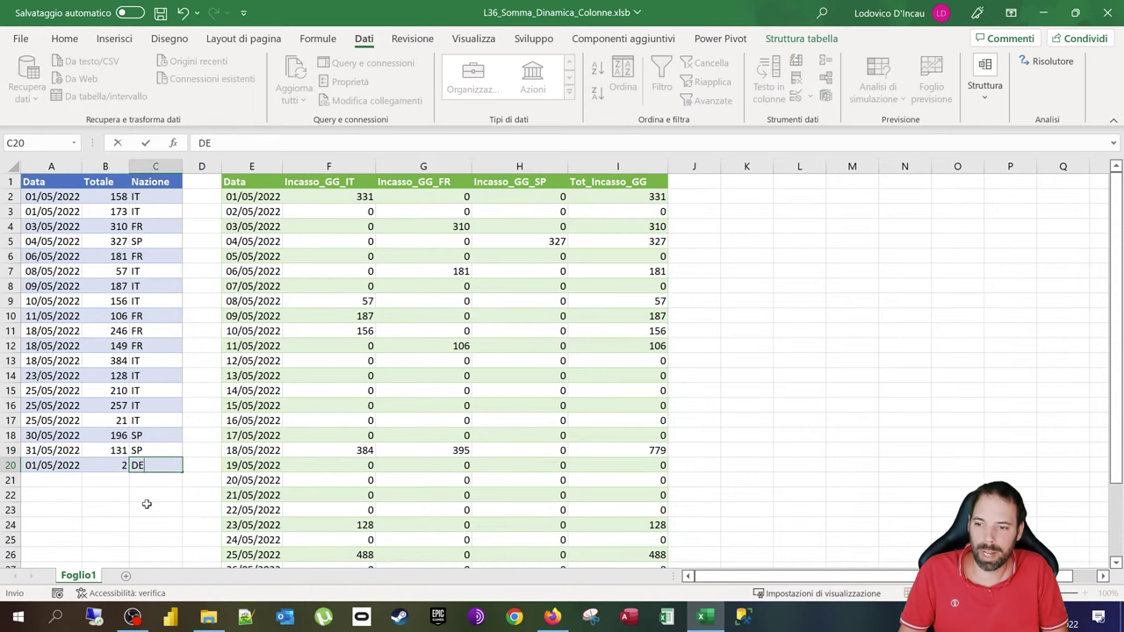
key("Return")
left_click_drag(150, 465, 51, 465)
Step: Refresh the query result table with Aggiorna so an Incasso_GG_DE column appears
left_click(439, 331)
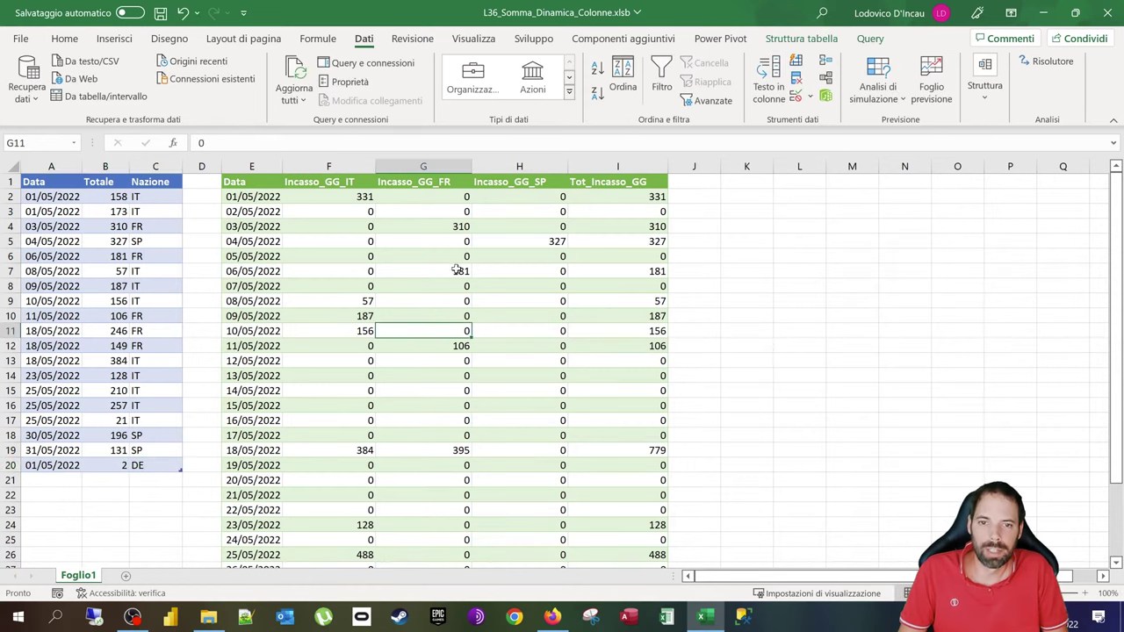
left_click(457, 227)
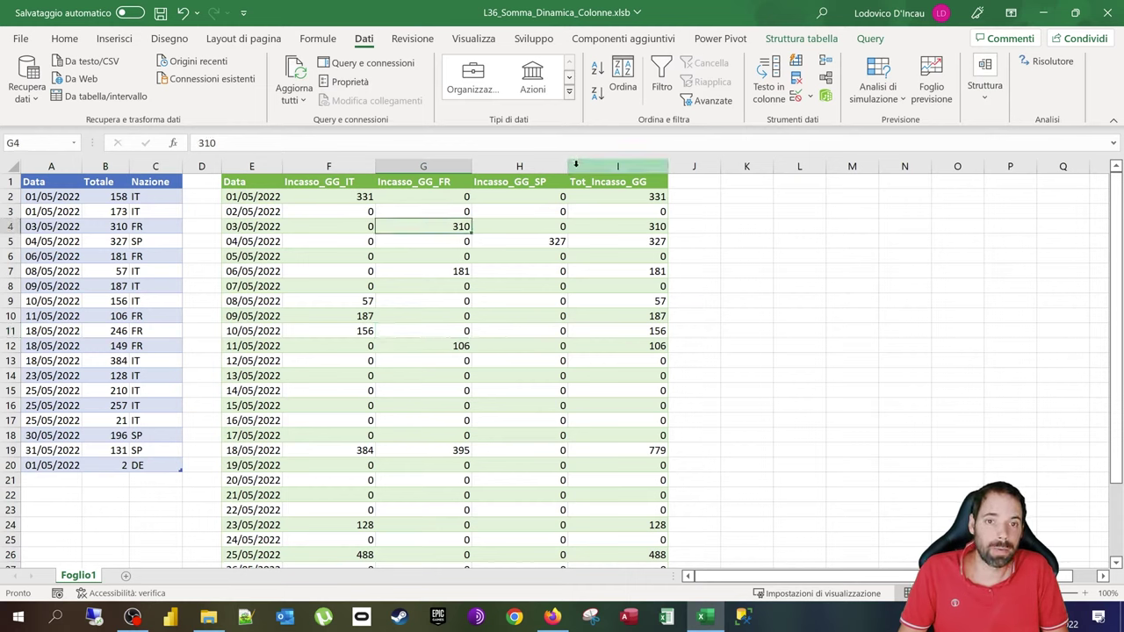
left_click(646, 197)
right_click(467, 211)
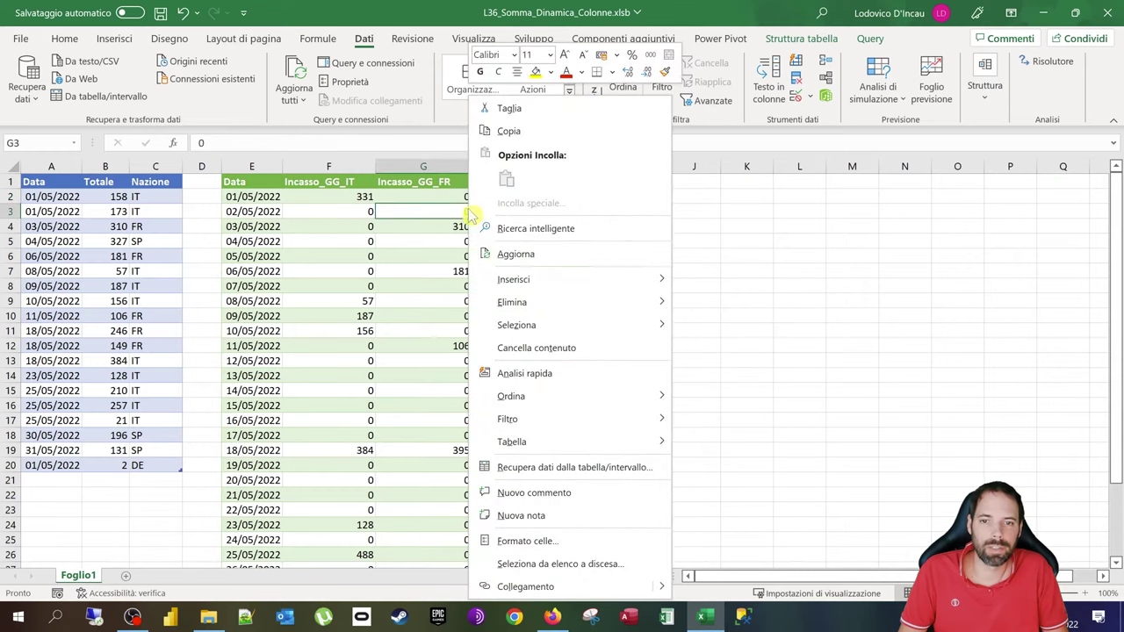
left_click(496, 251)
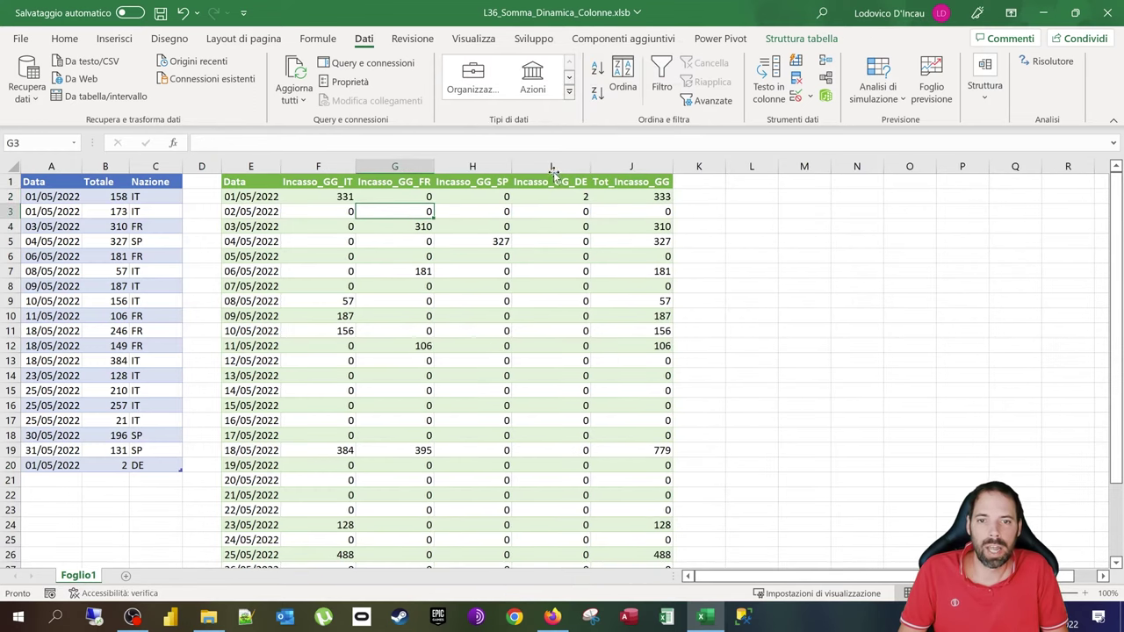
left_click(553, 171)
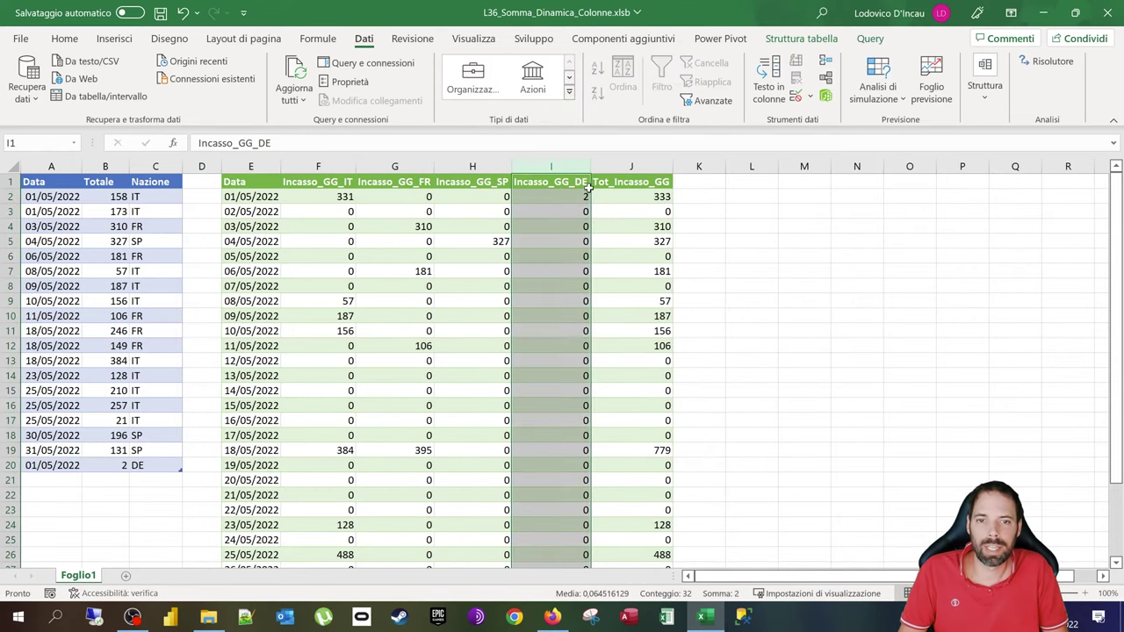
left_click(623, 186)
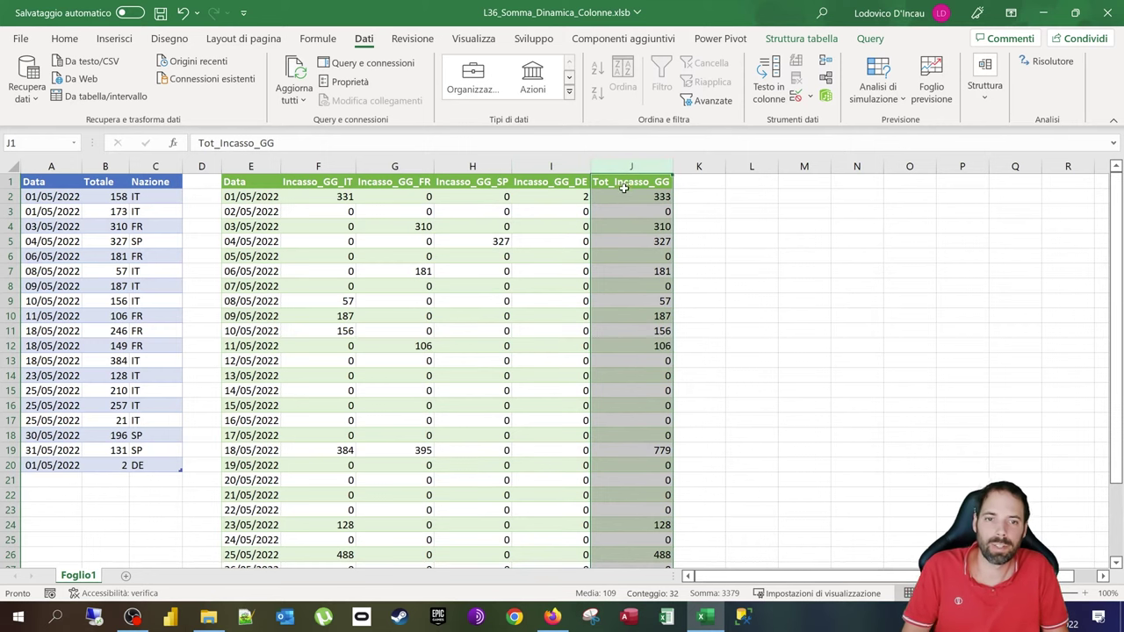
left_click(634, 197)
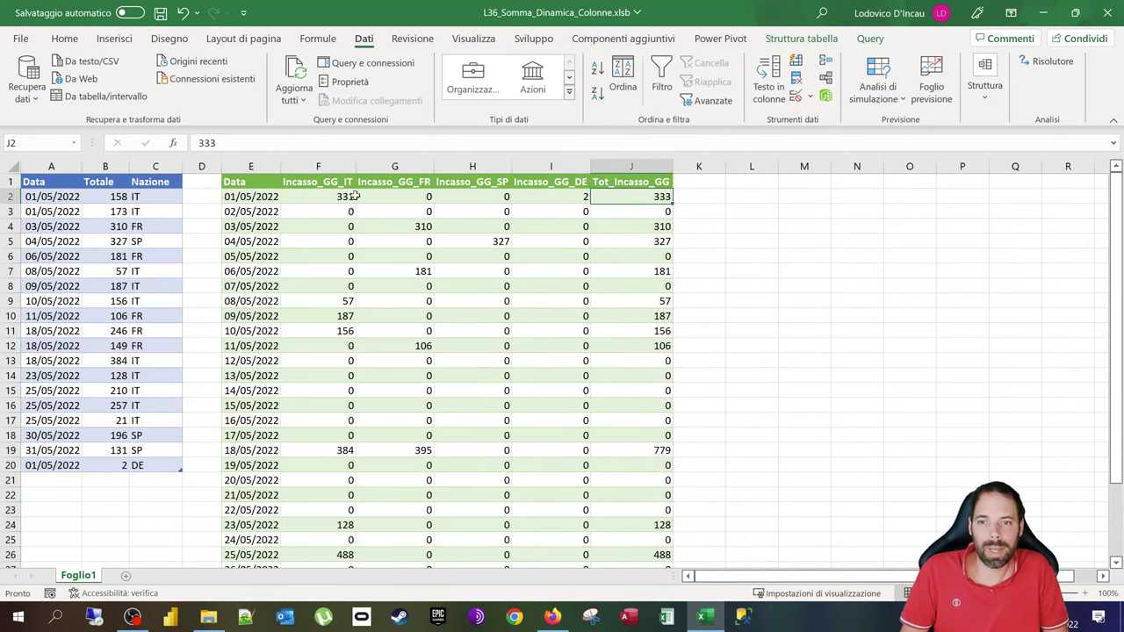
left_click(353, 197)
mouse_move(580, 198)
left_mouse_down()
mouse_move(491, 198)
mouse_move(570, 198)
left_mouse_up()
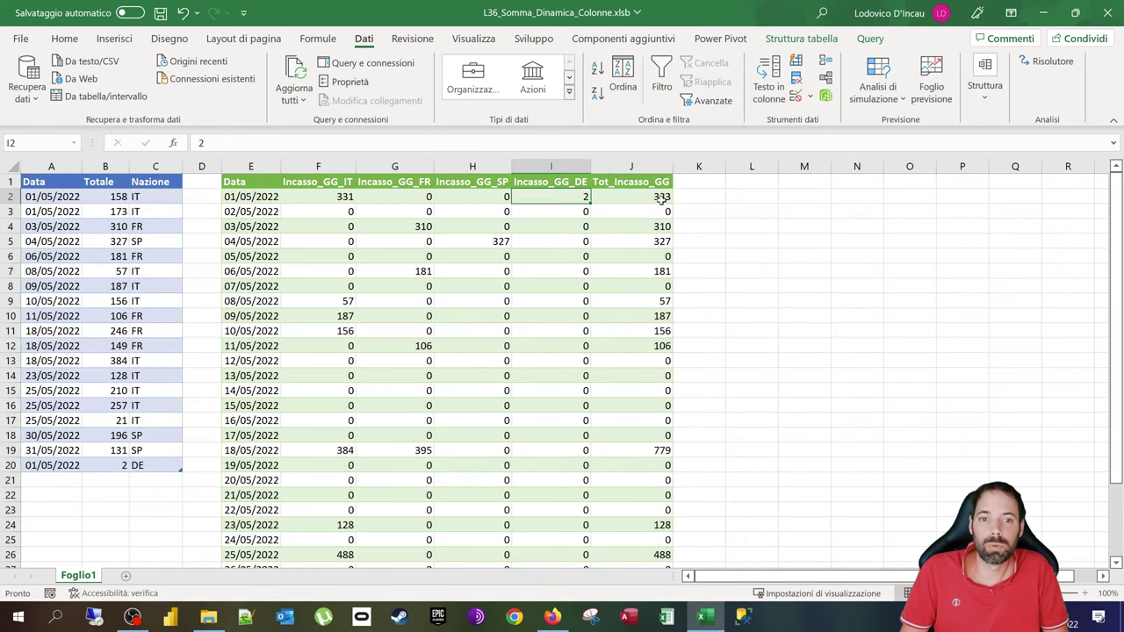
left_click(661, 199)
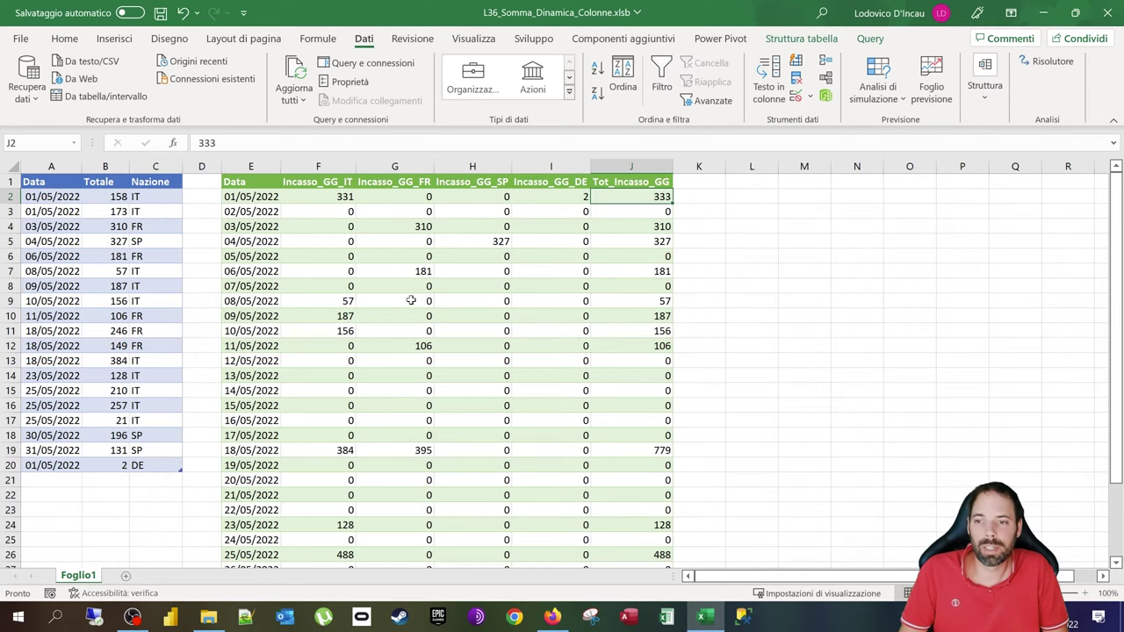
left_click(251, 175)
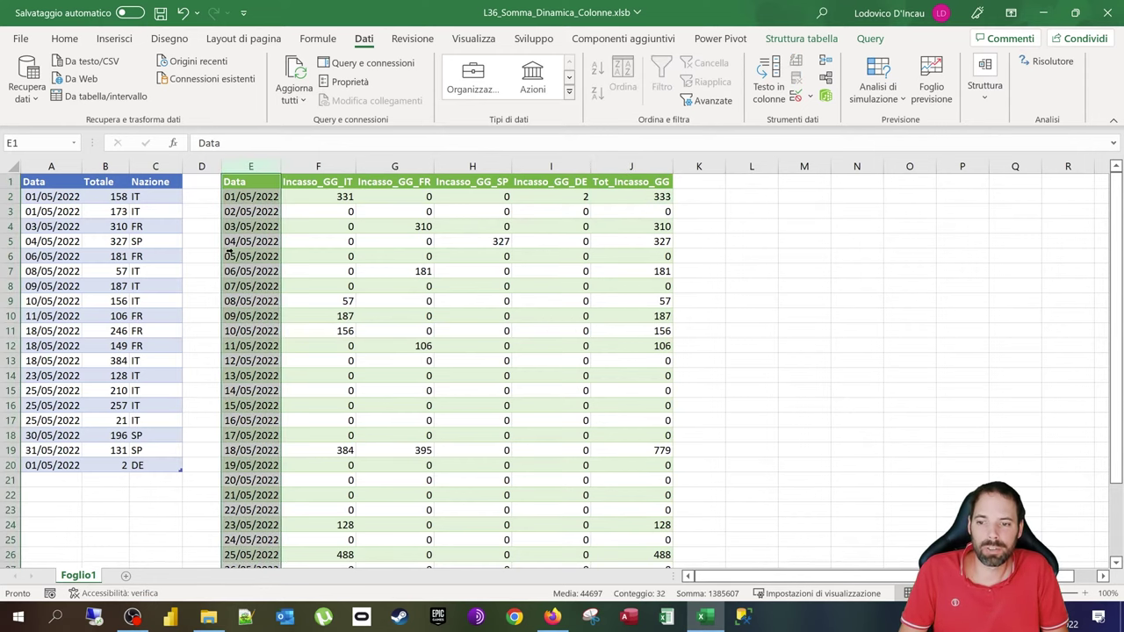
scroll(227, 255, "down", 1)
scroll(226, 255, "up", 1)
left_click_drag(36, 196, 44, 481)
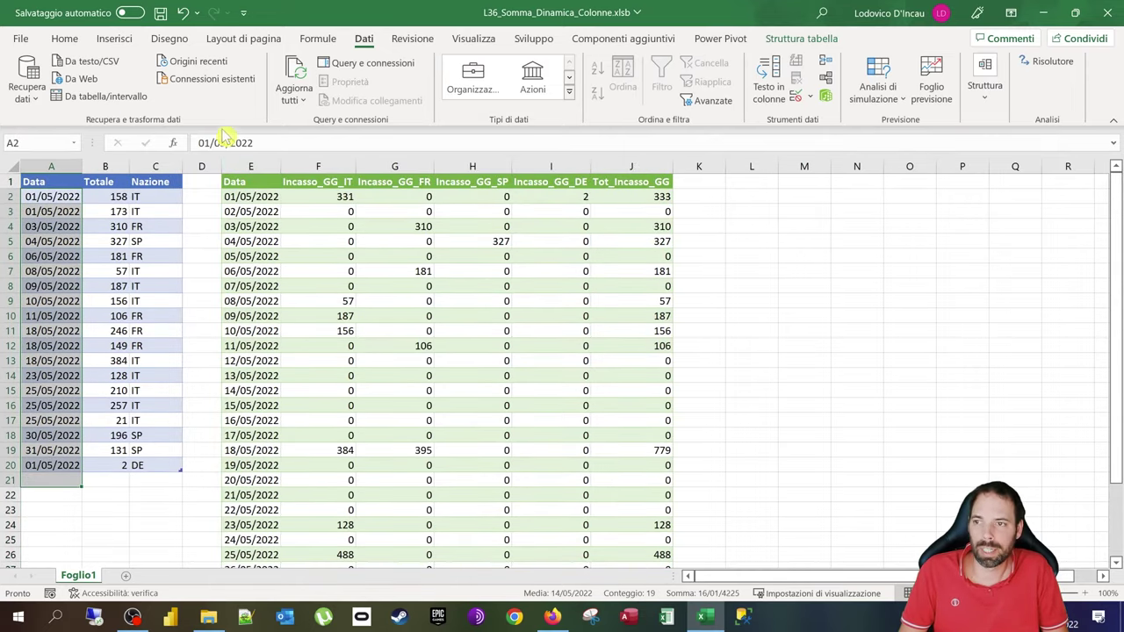
left_click(32, 92)
Step: Launch the Power Query Editor and open the Calendario query at its Source step
left_click(358, 48)
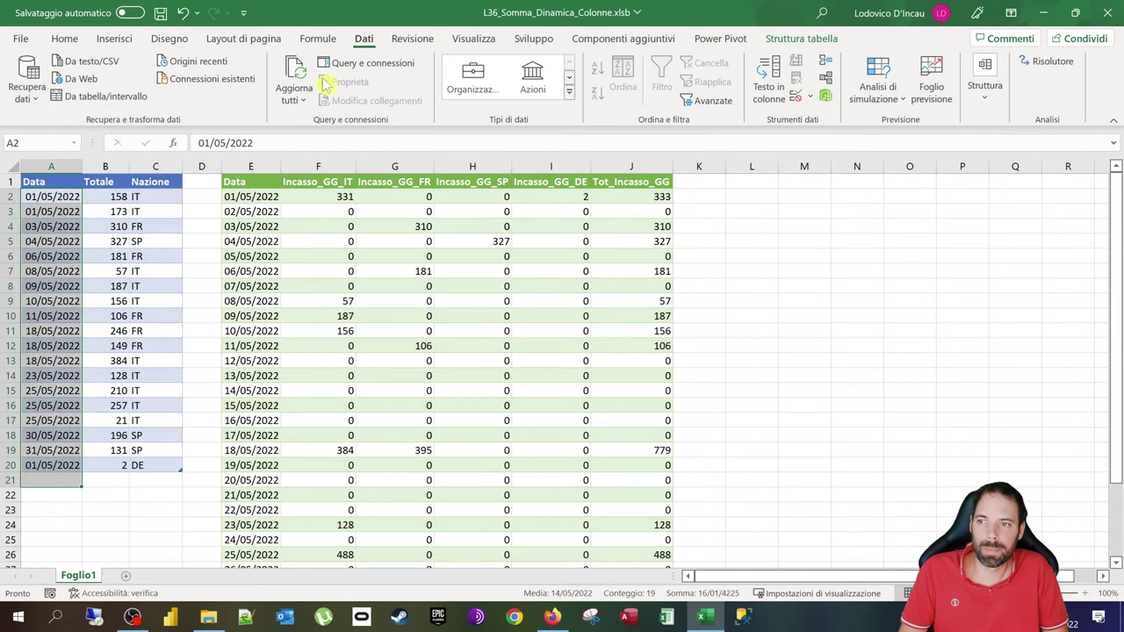
left_click(32, 91)
left_click(90, 417)
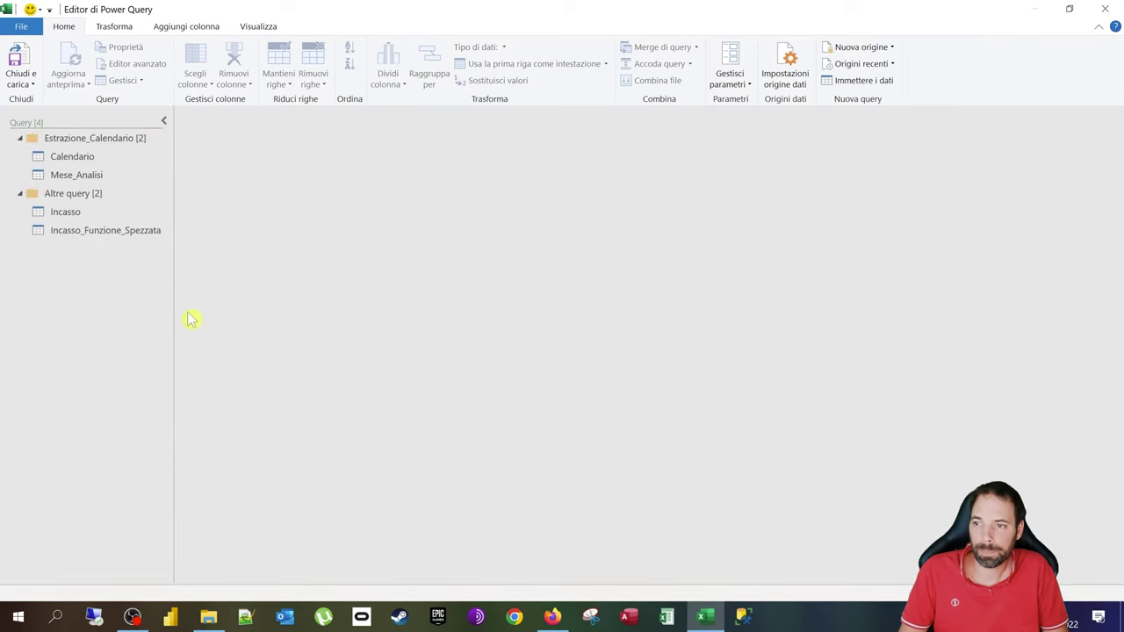
left_click(86, 160)
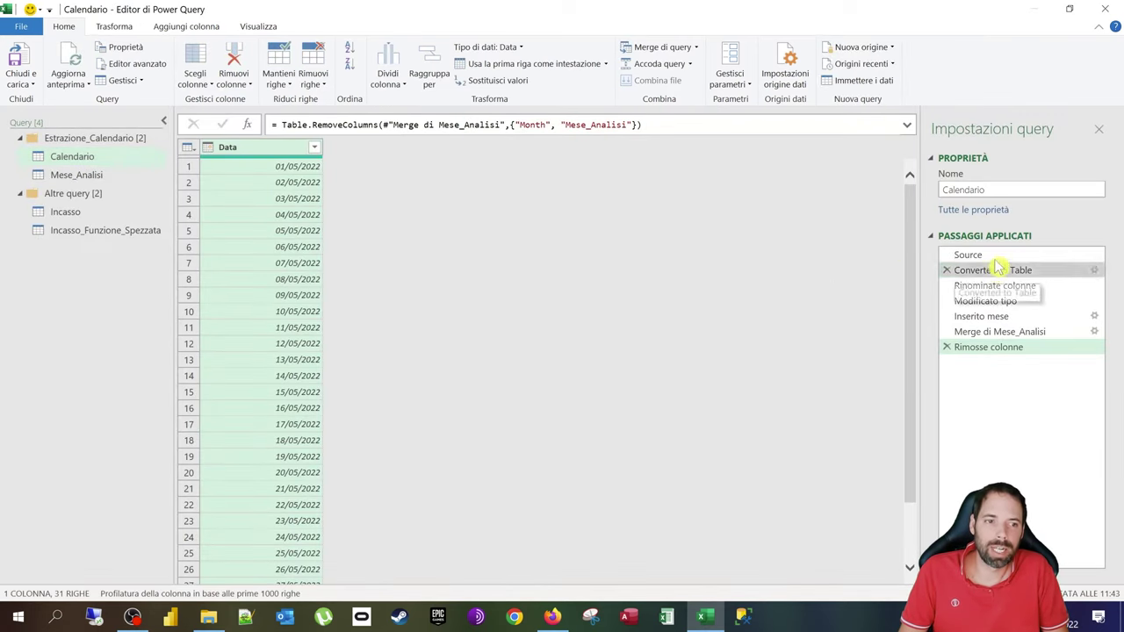
left_click(957, 256)
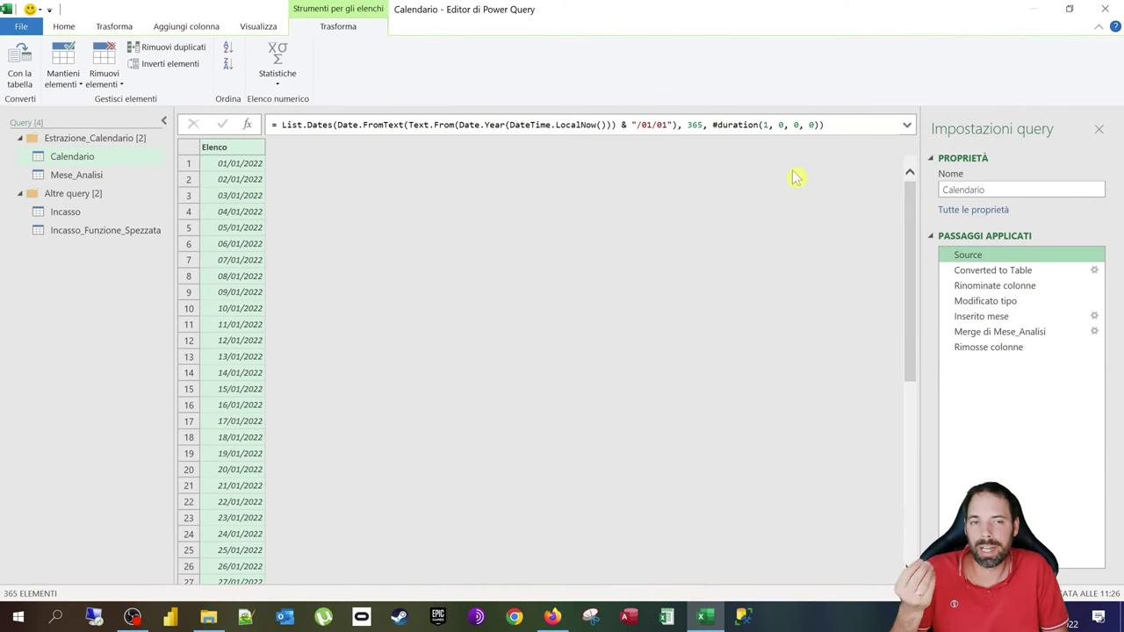
Step: Reposition the editor window, then maximize it to full screen
left_click_drag(693, 15, 820, 345)
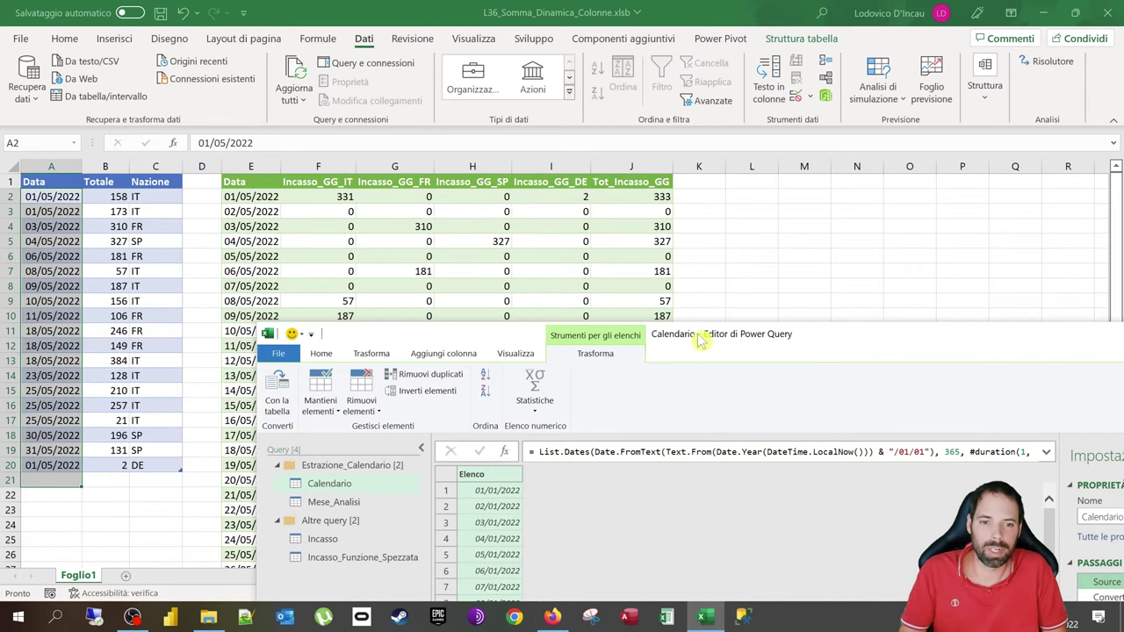
left_click_drag(762, 340, 863, 318)
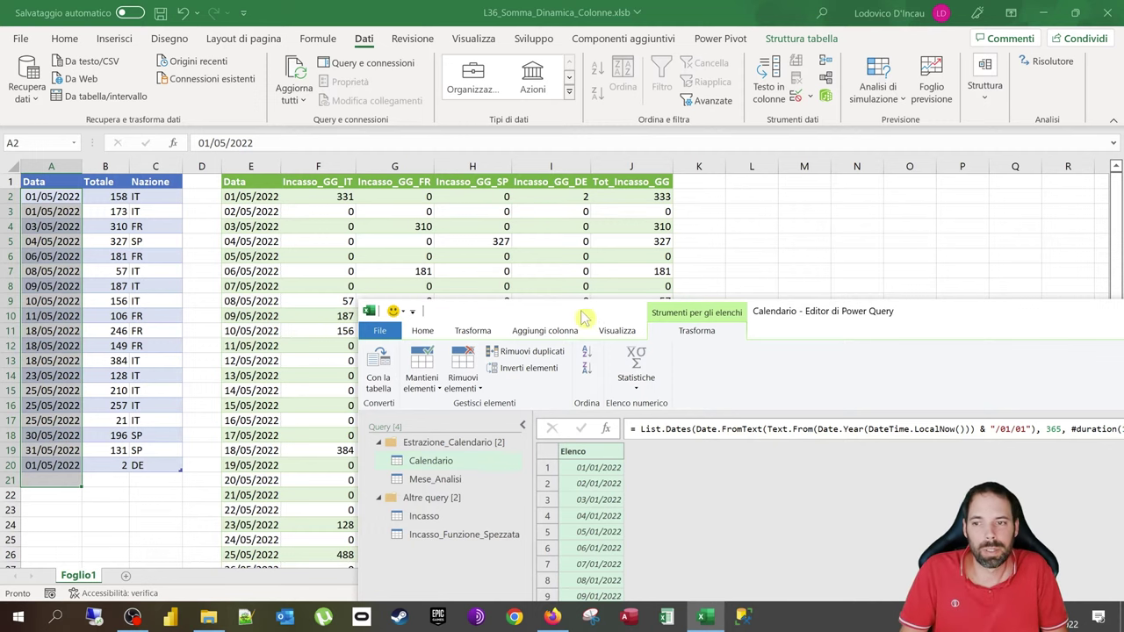
left_click_drag(584, 318, 446, 113)
double_click(446, 113)
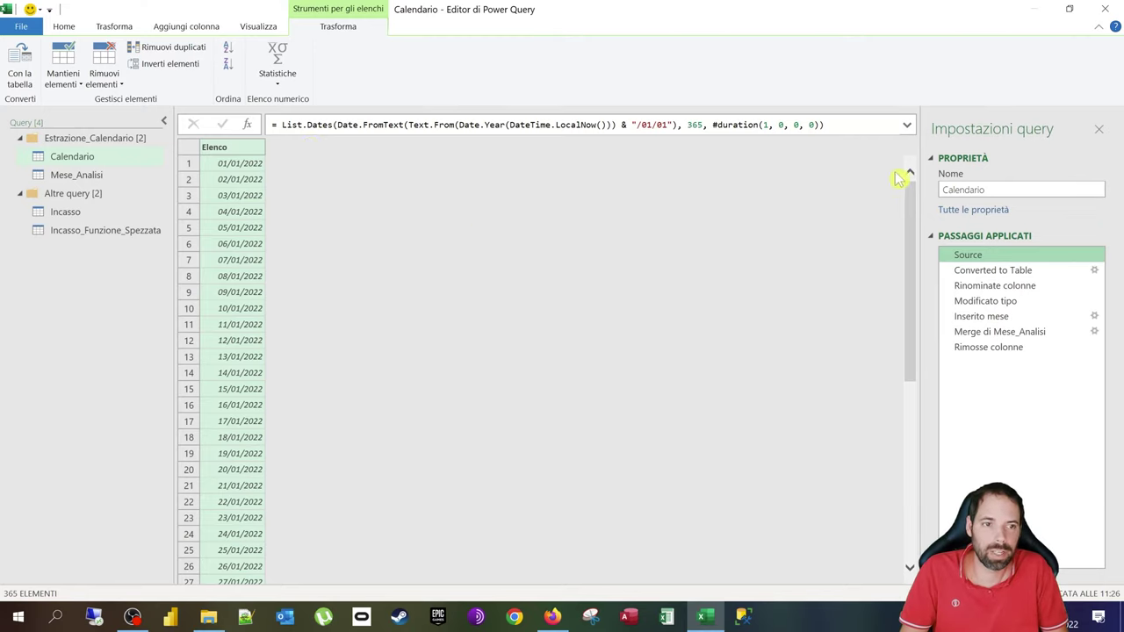
Step: Expand the formula bar and examine List.Dates, Date.FromText, Date.Year and DateTime.LocalNow()
left_click(906, 125)
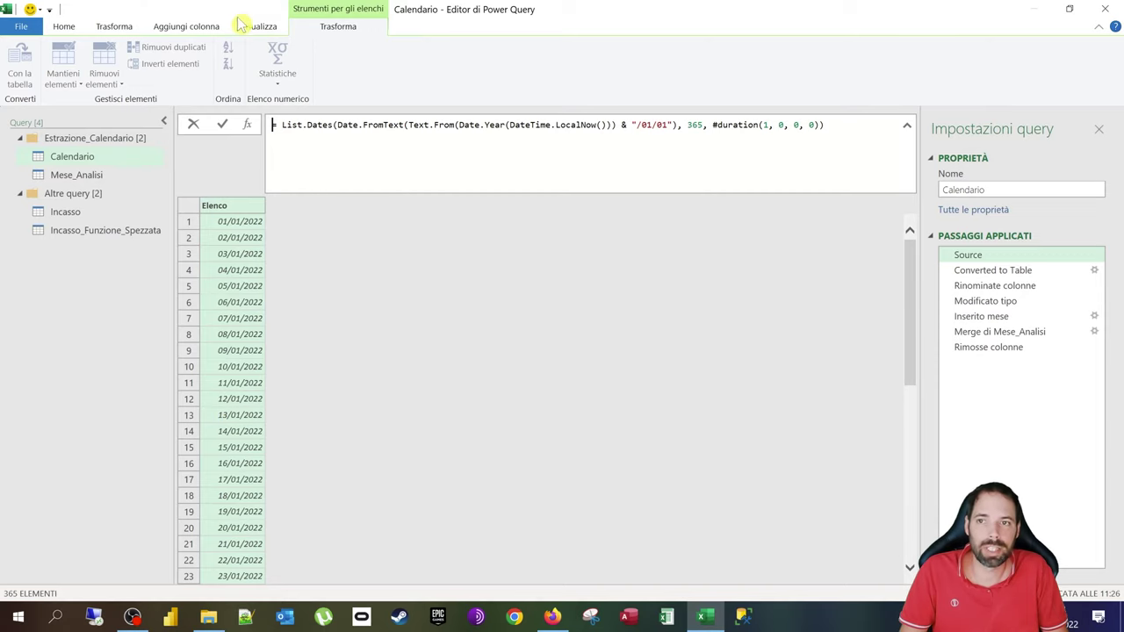
left_click_drag(215, 11, 354, 85)
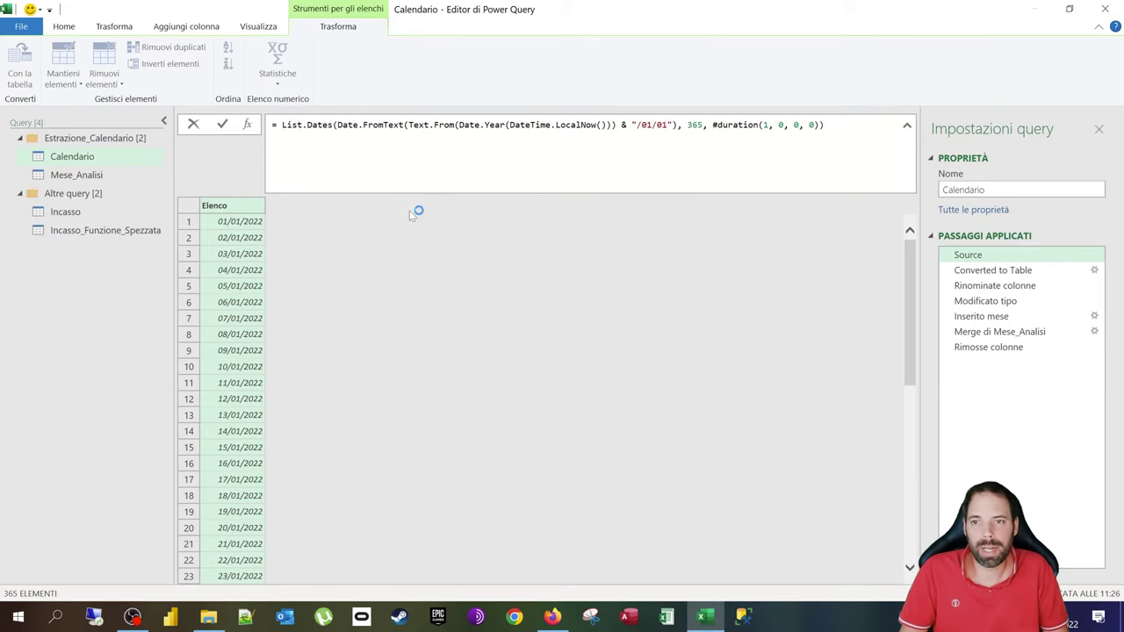
left_click_drag(282, 124, 325, 125)
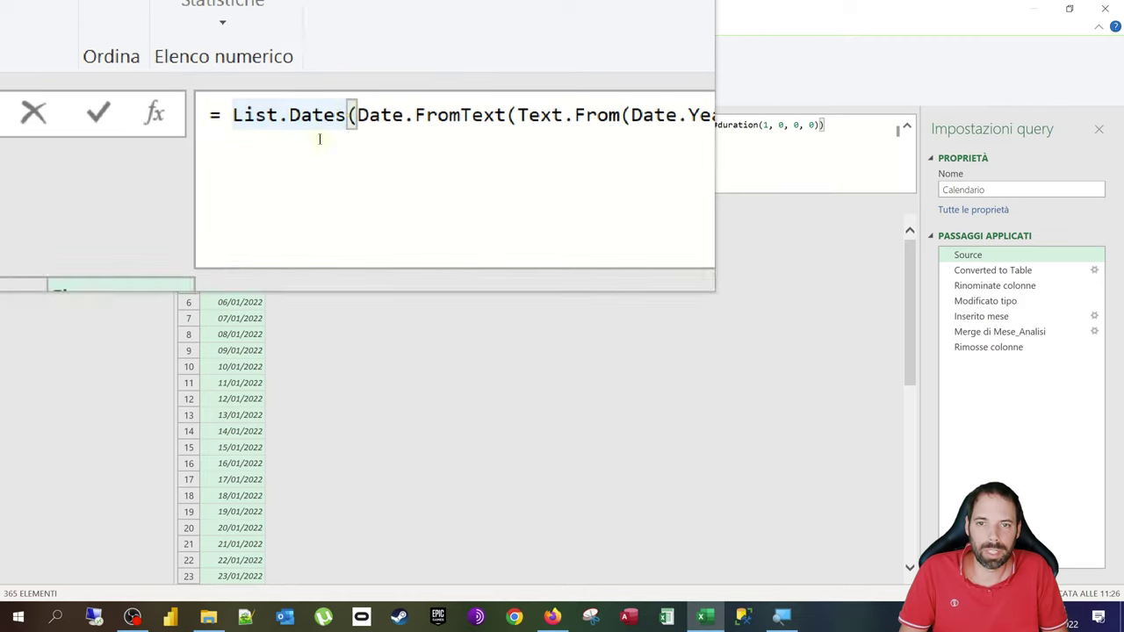
mouse_move(413, 116)
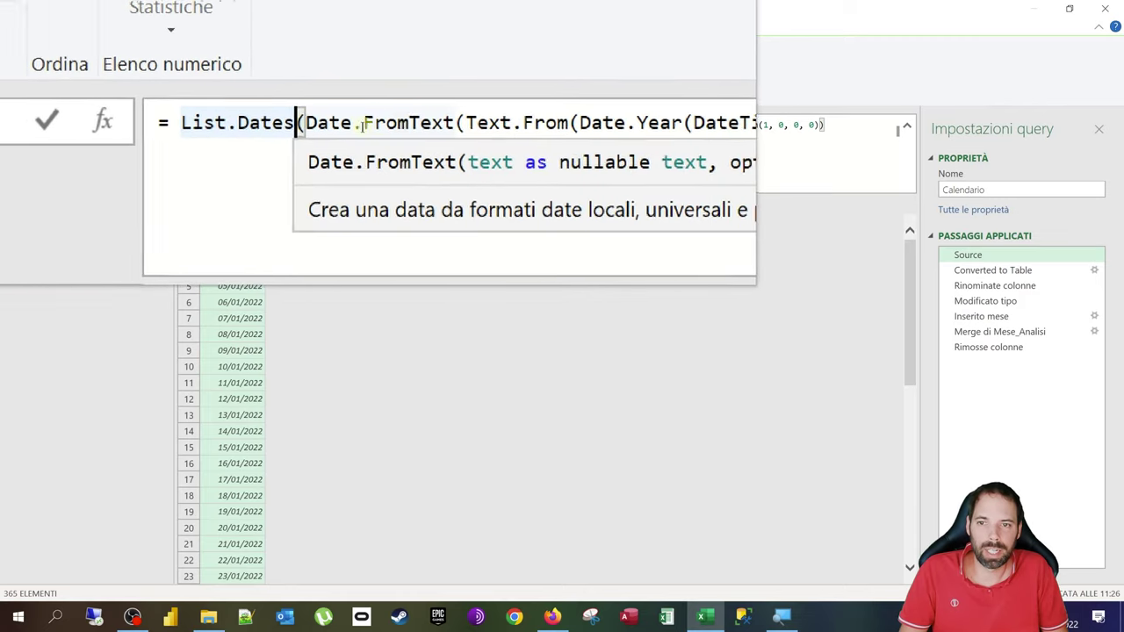
left_click_drag(366, 125, 404, 124)
left_click(408, 127)
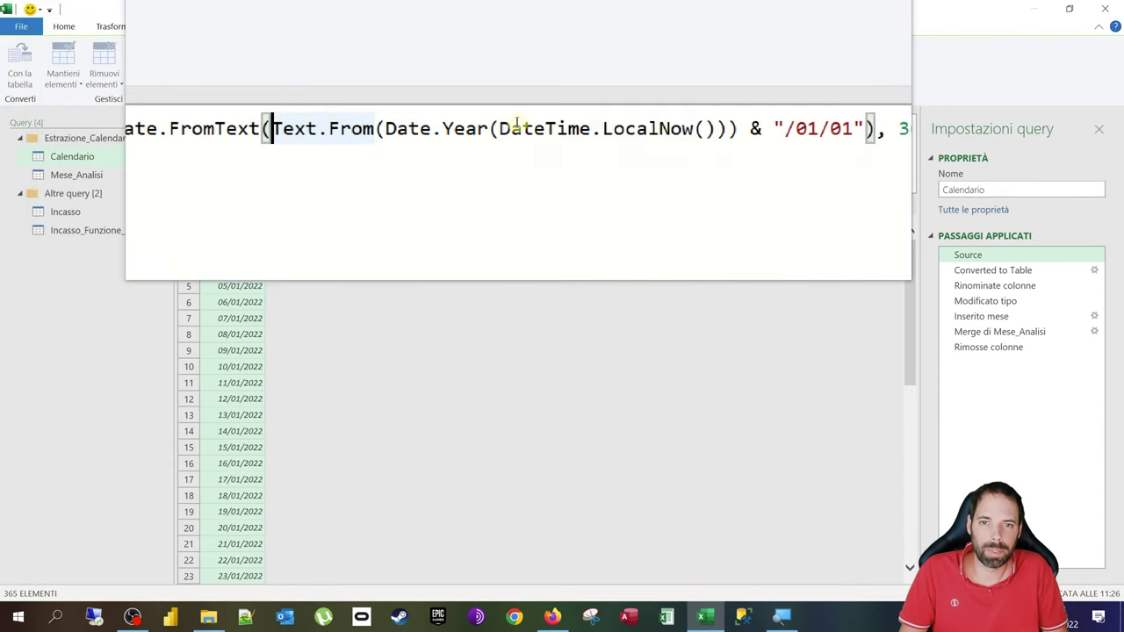
mouse_move(512, 127)
left_click_drag(509, 125, 613, 124)
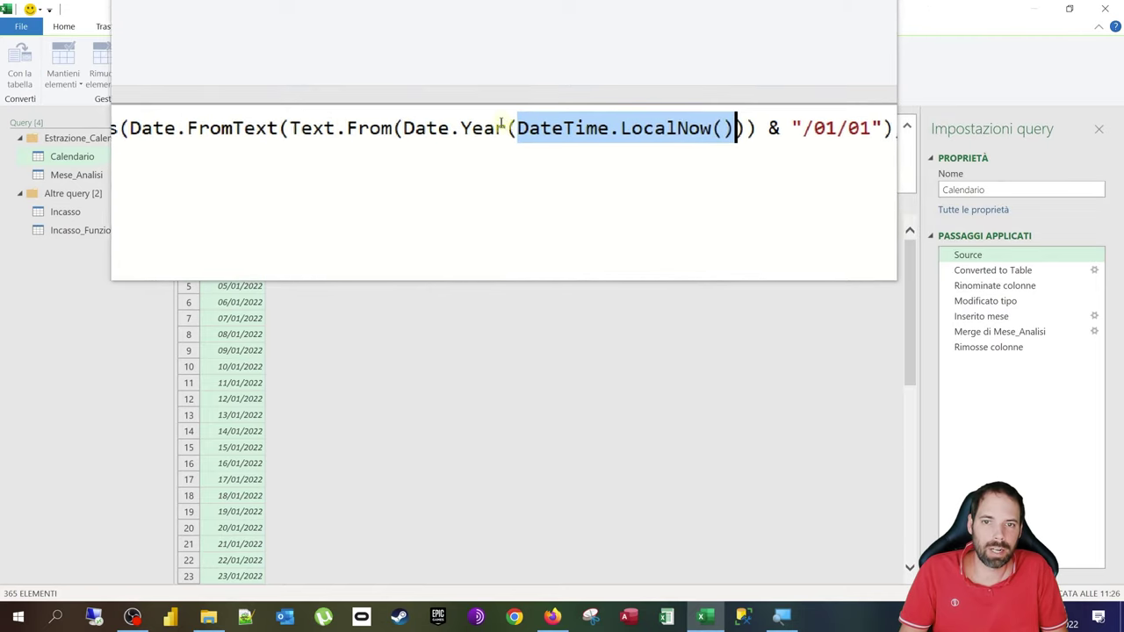
left_click_drag(489, 127, 506, 124)
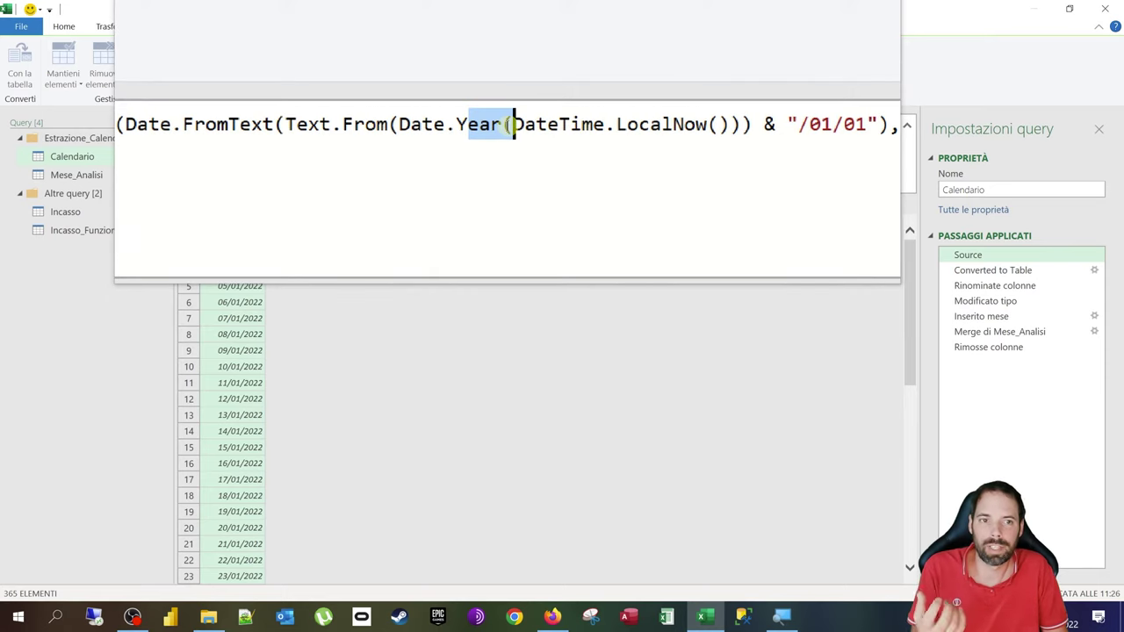
left_click(638, 128)
Step: Examine the Text.From start-date expression with its /01/01 text, leaving the formula unchanged
double_click(694, 128)
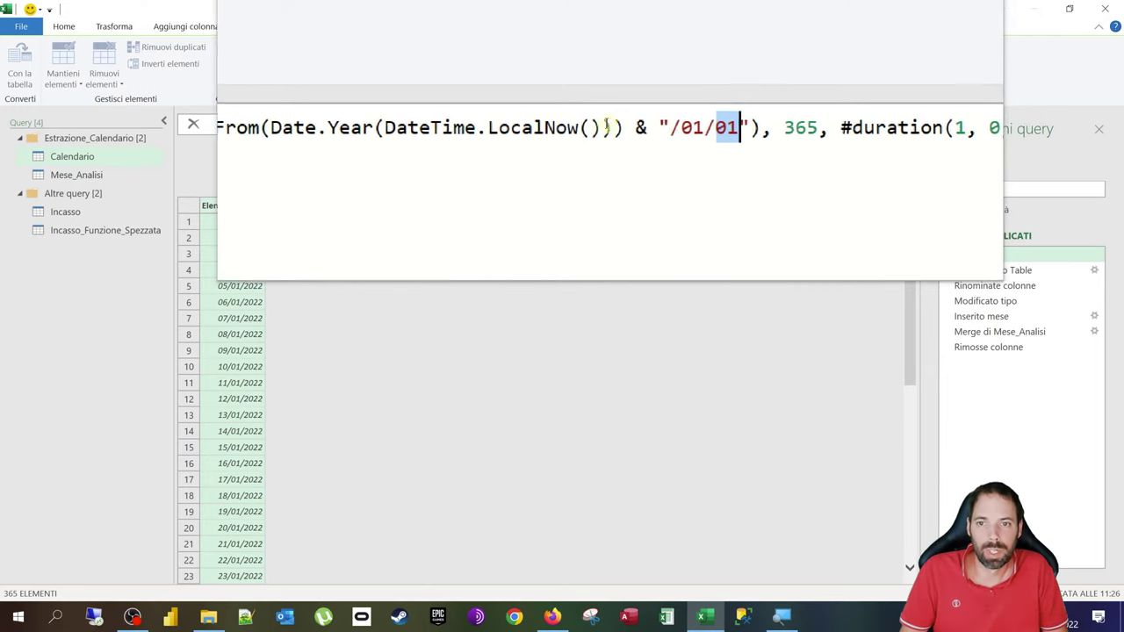
left_click_drag(630, 124, 642, 125)
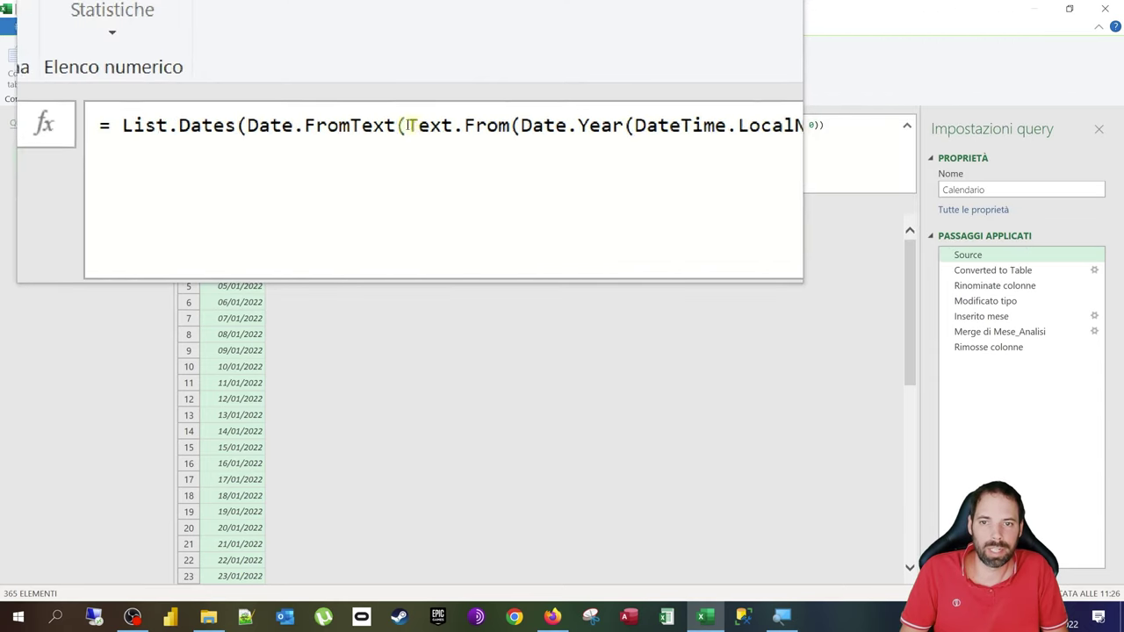
left_click_drag(380, 125, 455, 126)
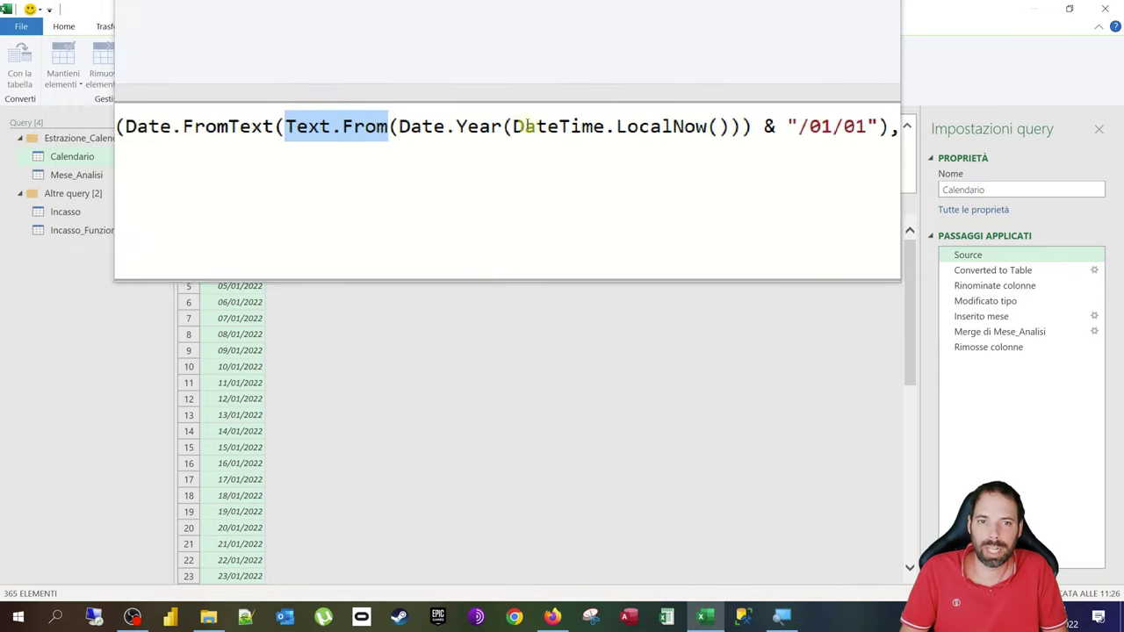
left_click(612, 124)
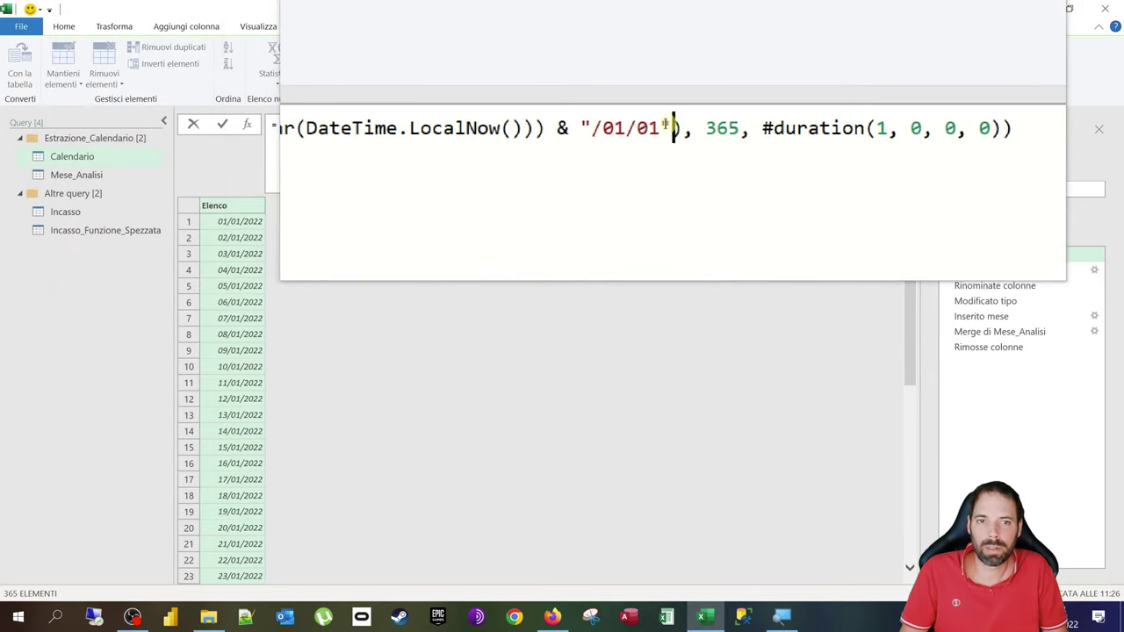
left_click_drag(612, 125, 406, 123)
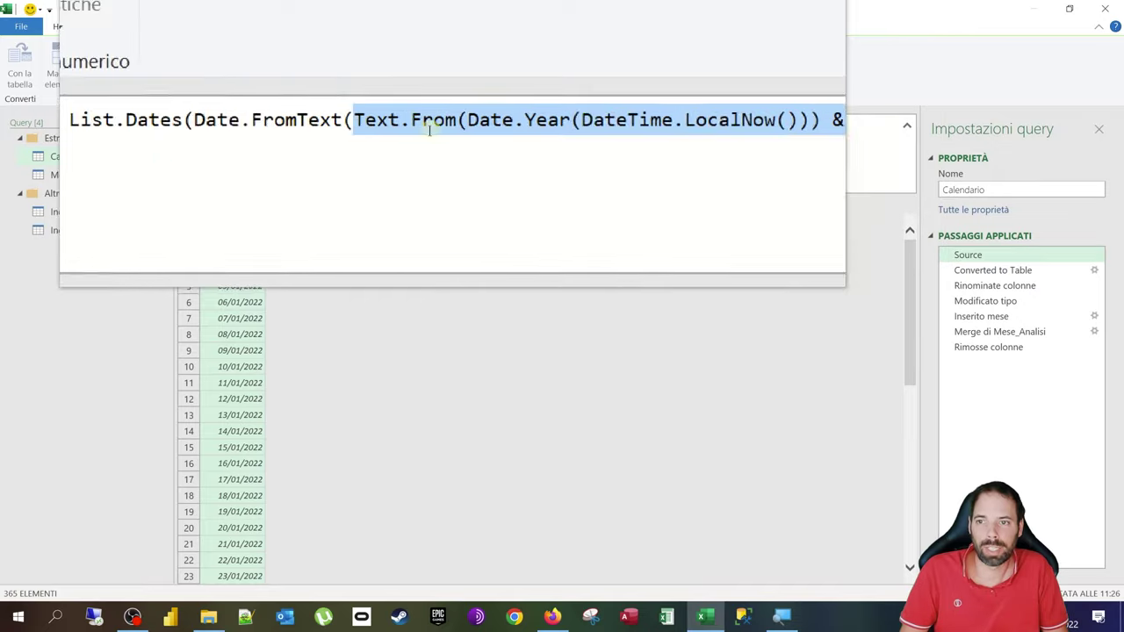
mouse_move(391, 124)
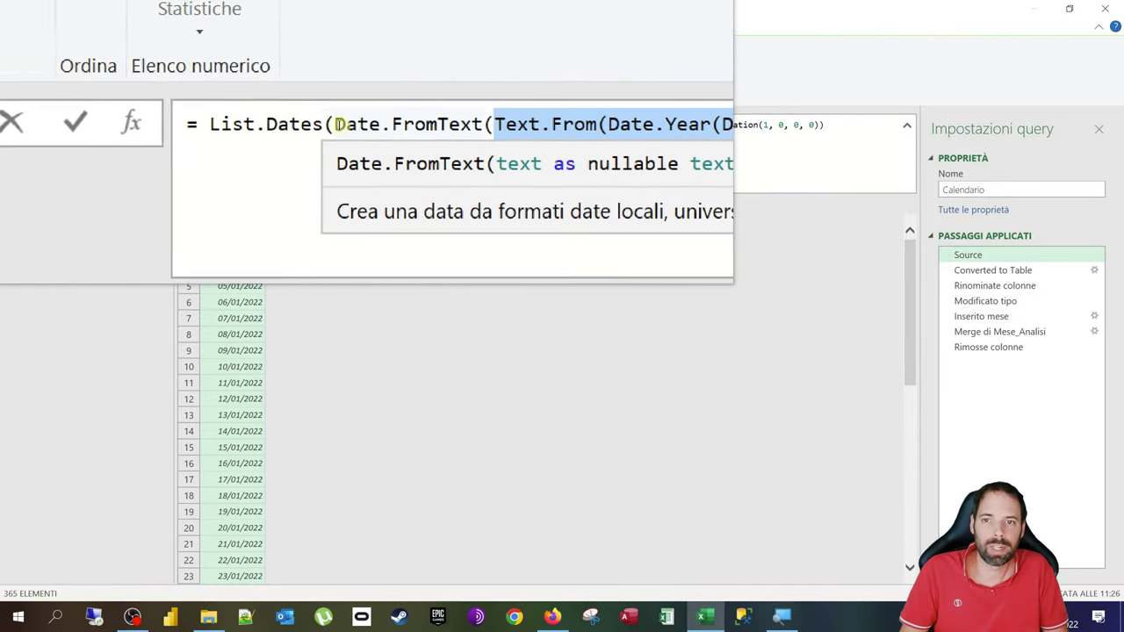
left_click_drag(336, 124, 674, 124)
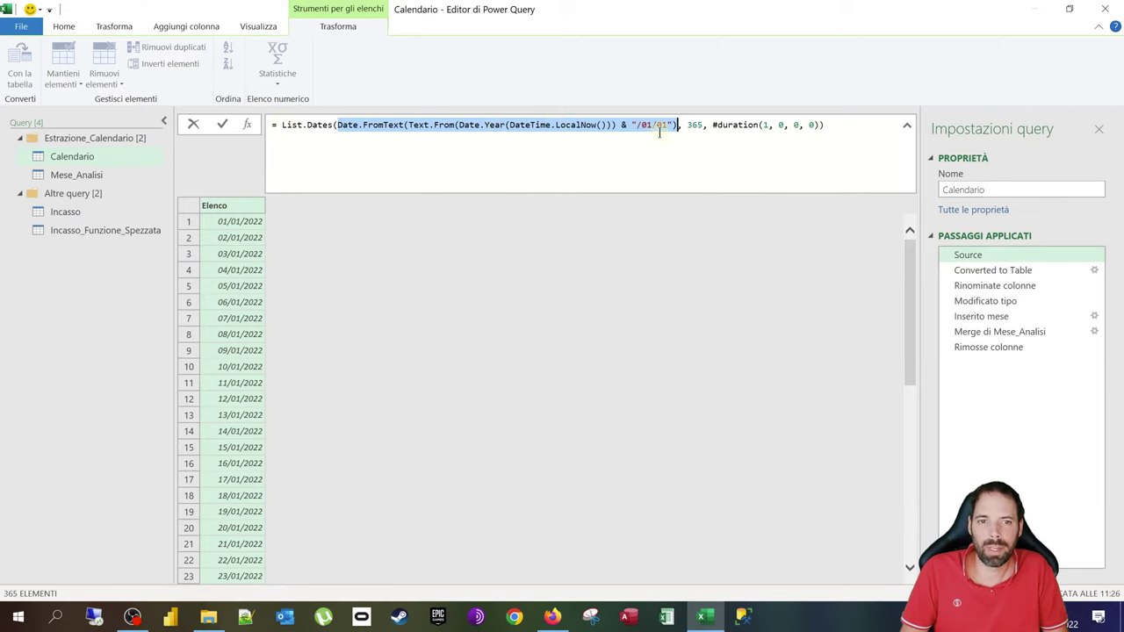
key("super+plus")
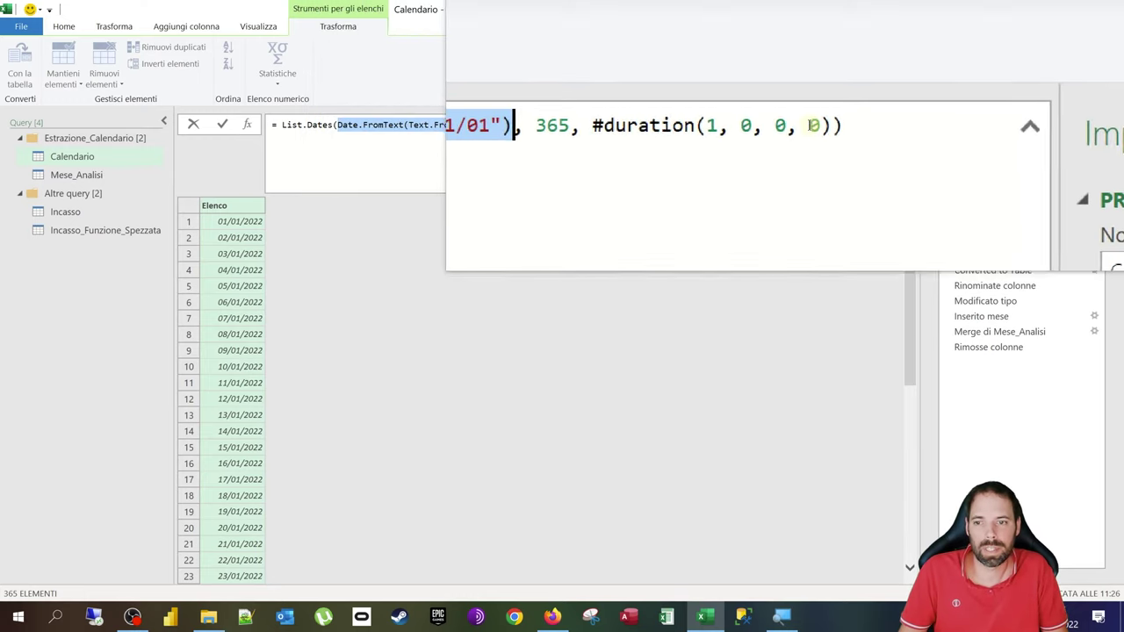
key("super+Escape")
left_click(847, 126)
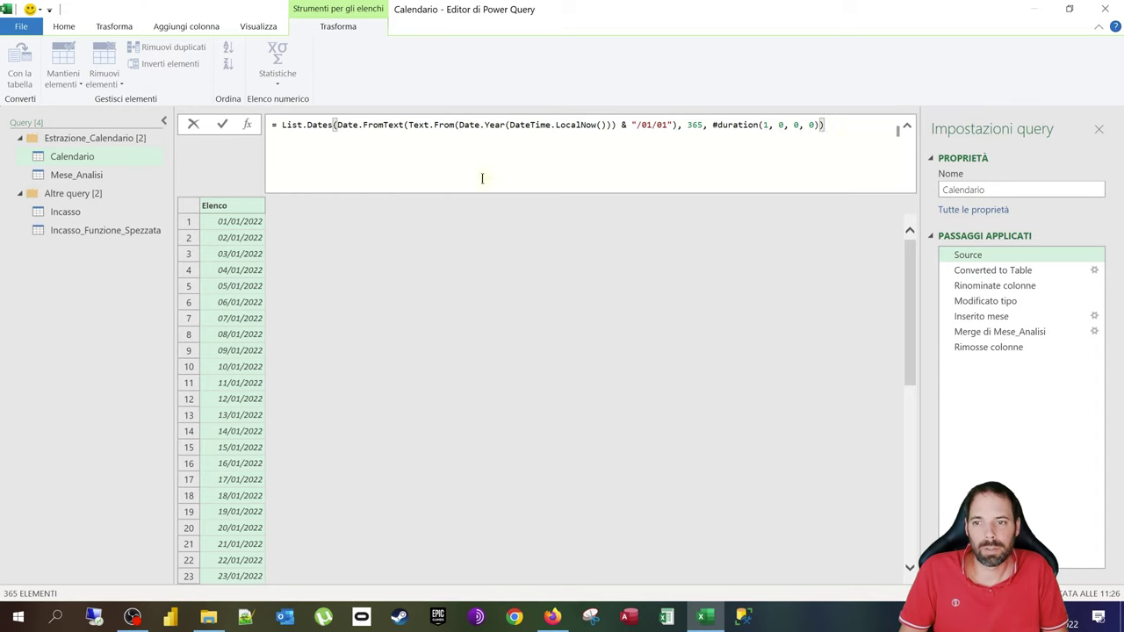
left_click(243, 225)
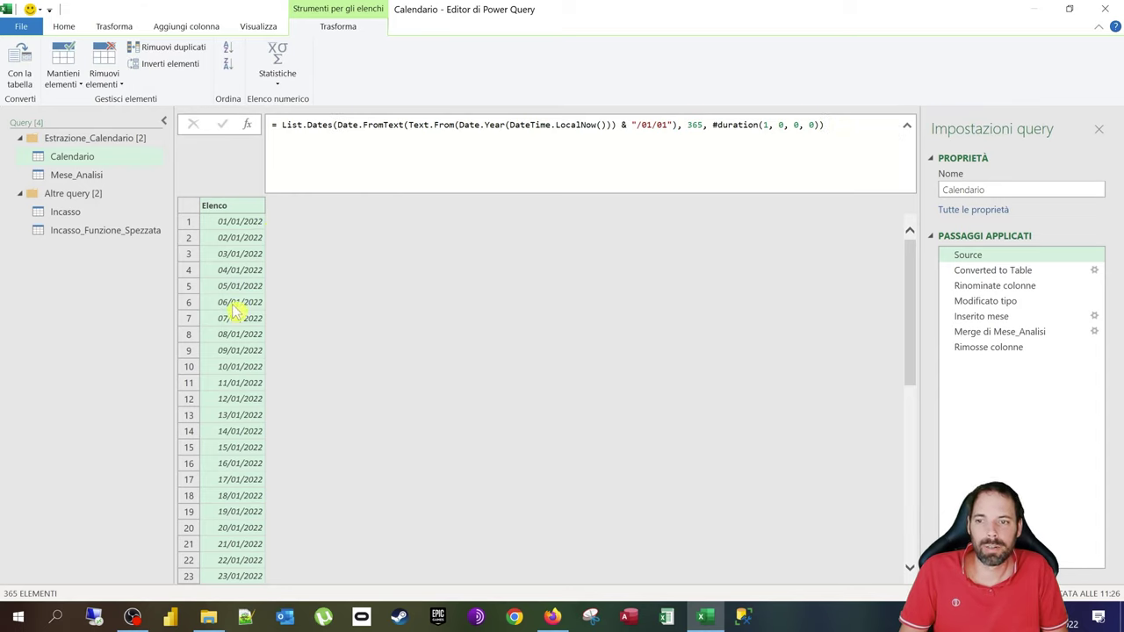
Step: Preview Converted to Table, Rinominate colonne, Modificato tipo and Inserito mese steps in turn
right_click(248, 214)
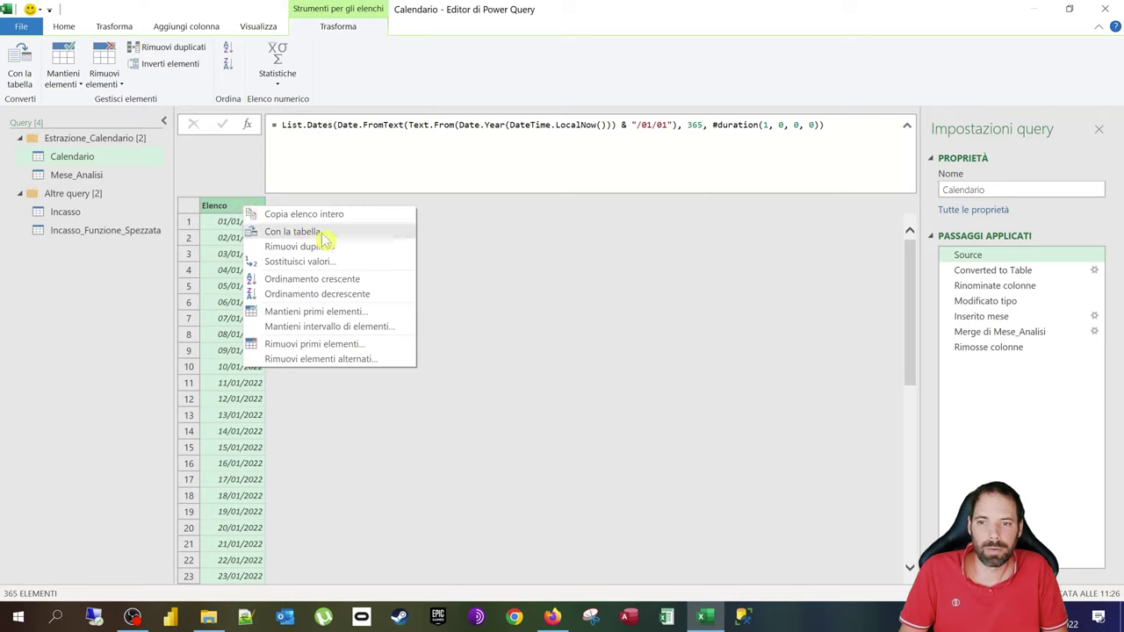
left_click(991, 270)
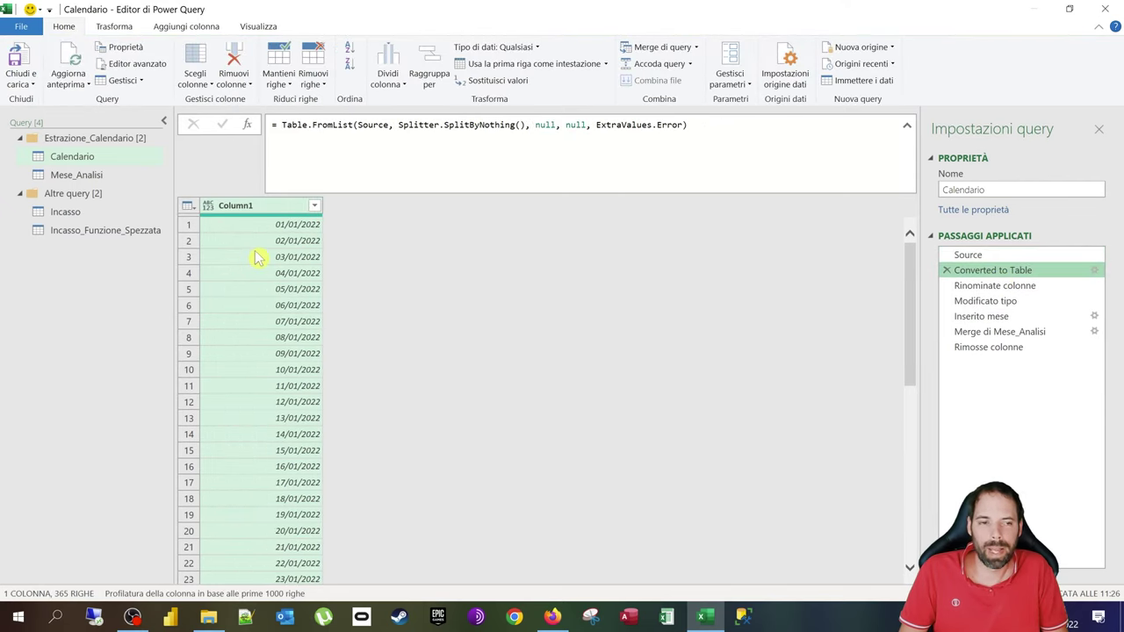
left_click(208, 207)
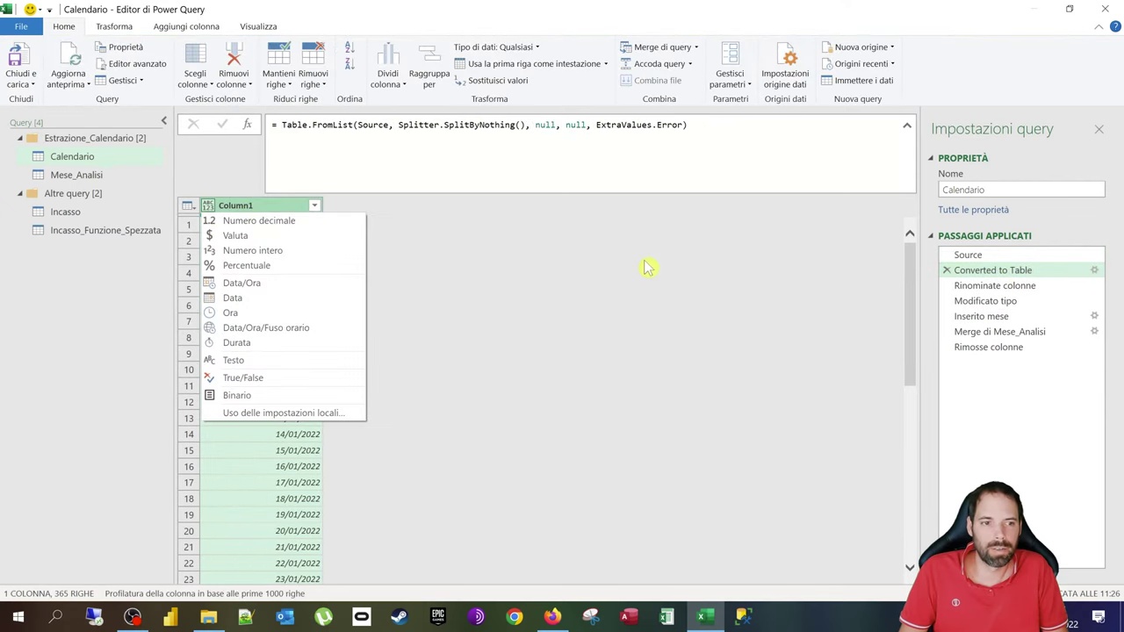
left_click_drag(1010, 285, 303, 232)
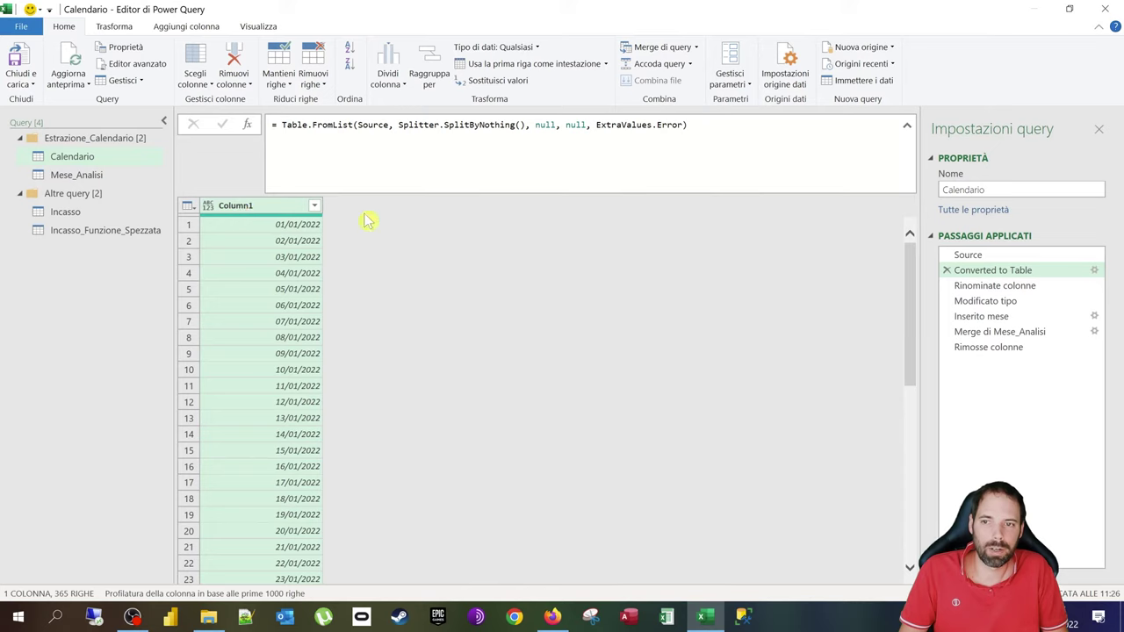
left_click(996, 286)
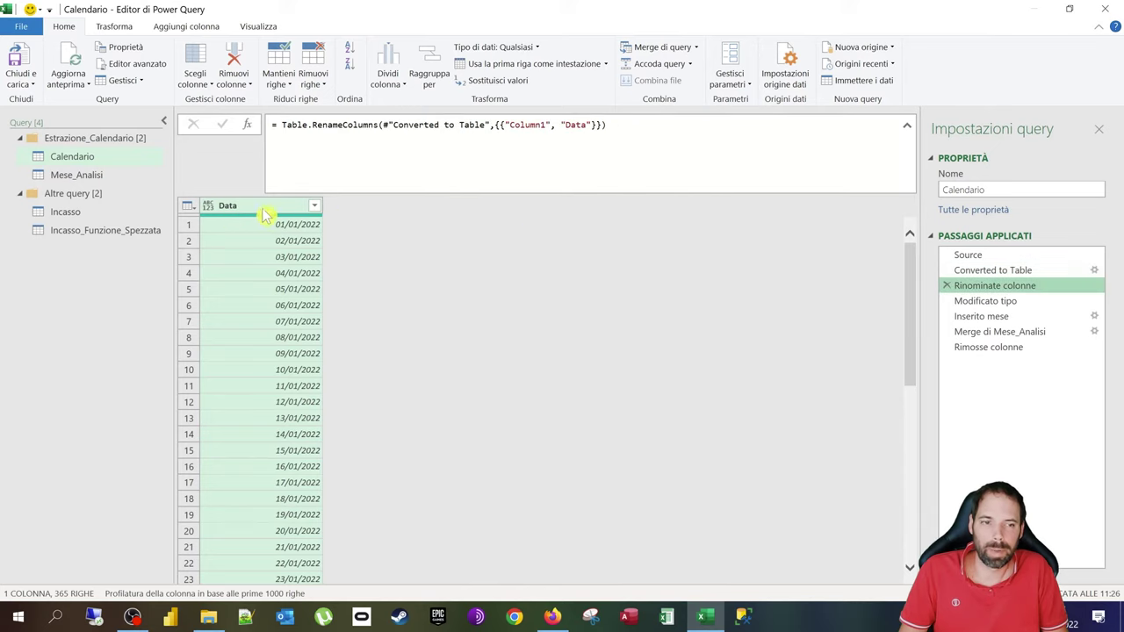
left_click(966, 300)
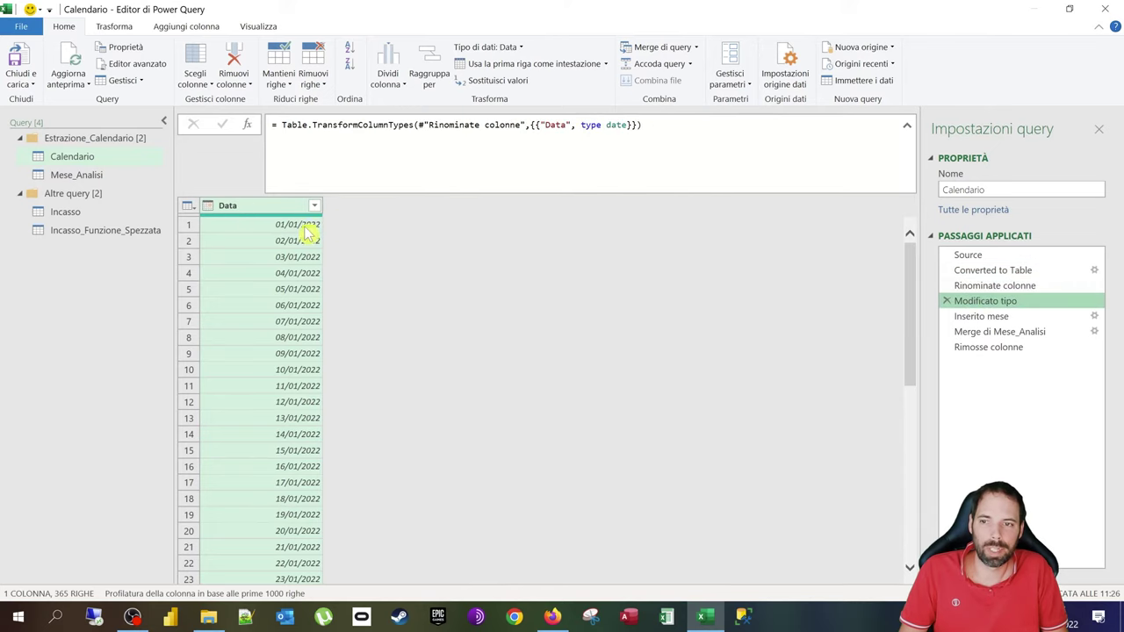
left_click(987, 317)
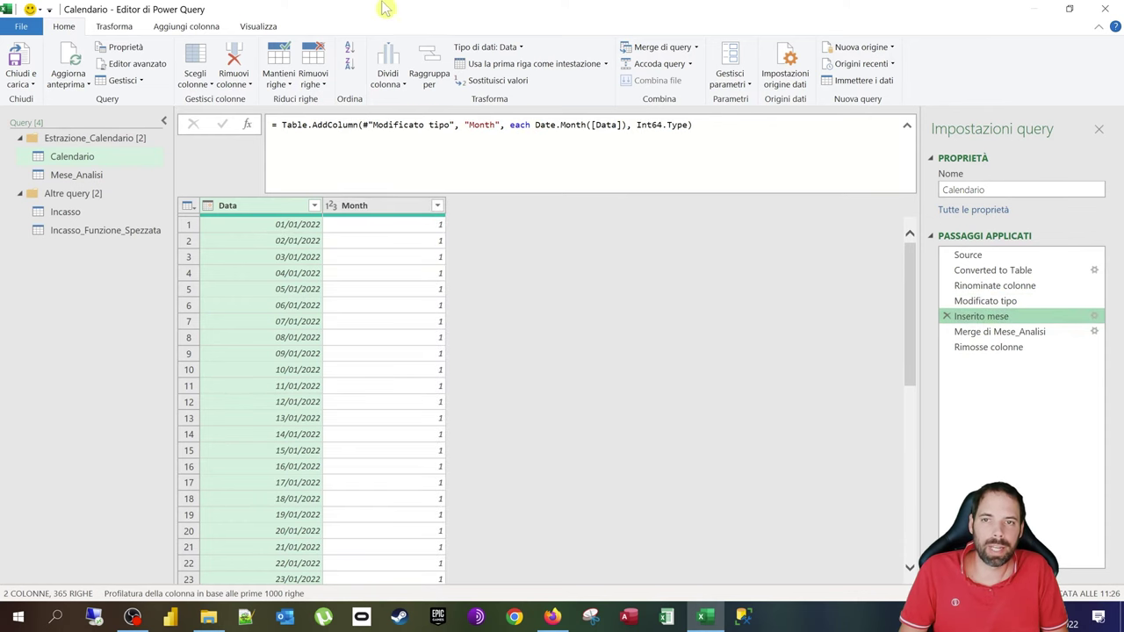
Step: Inspect the Month column's Colonna personalizzata formula and cancel it without changes
double_click(347, 17)
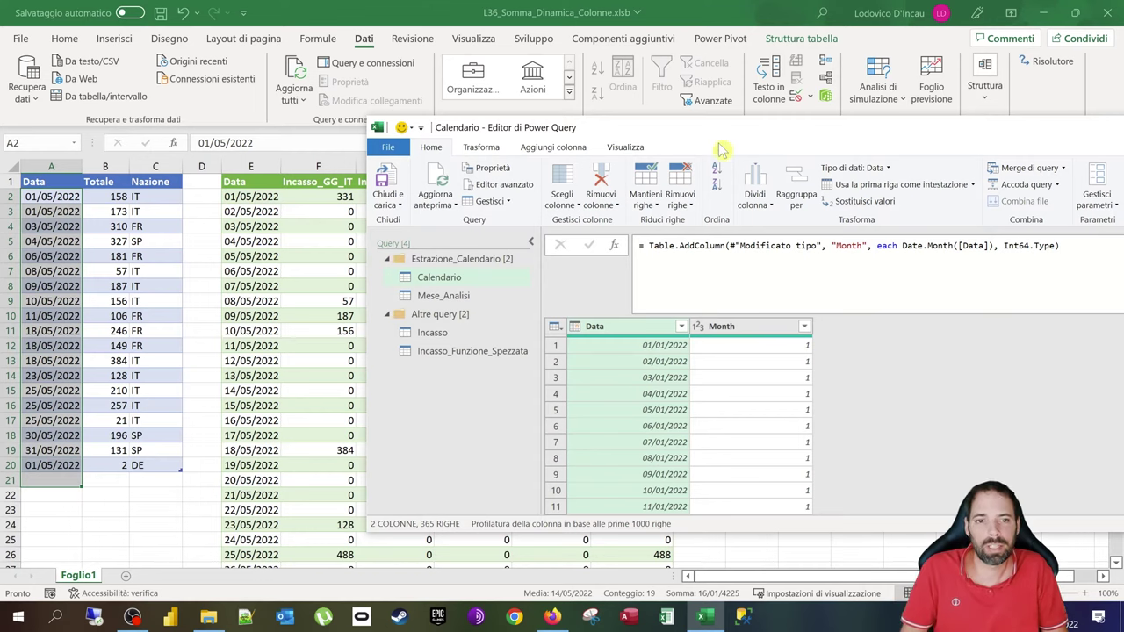
left_click_drag(748, 134, 452, 79)
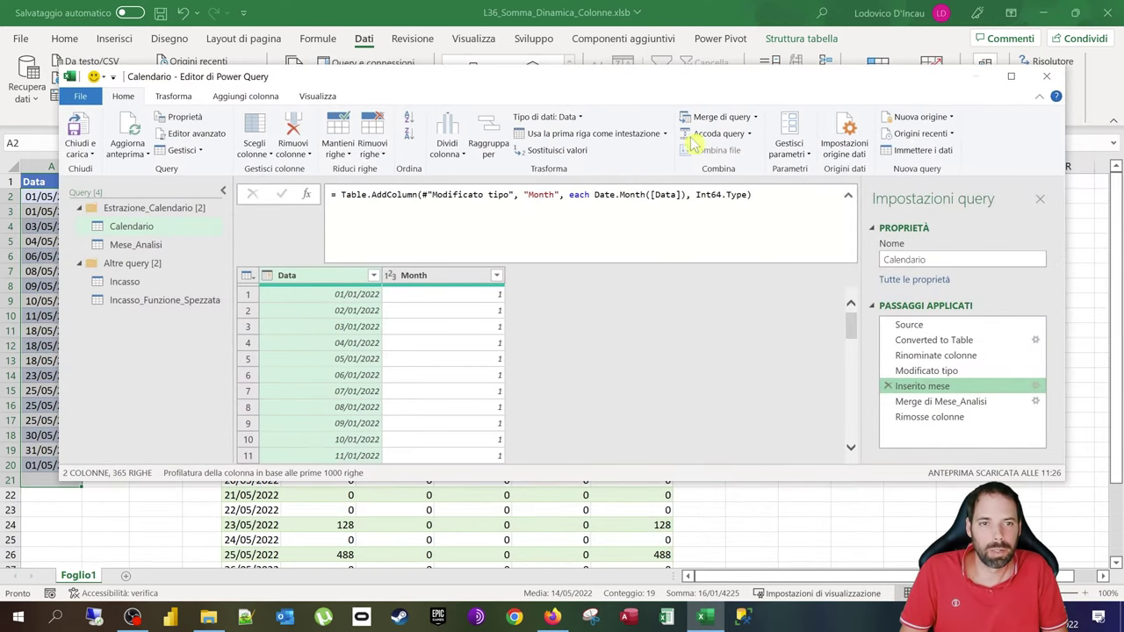
double_click(687, 83)
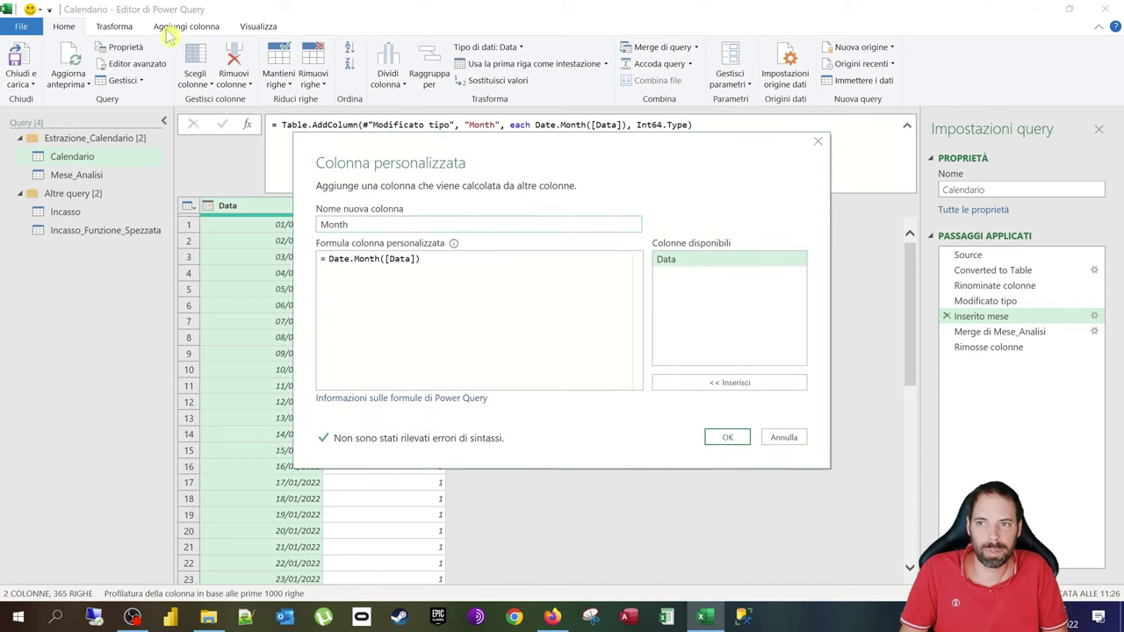
left_click(424, 259)
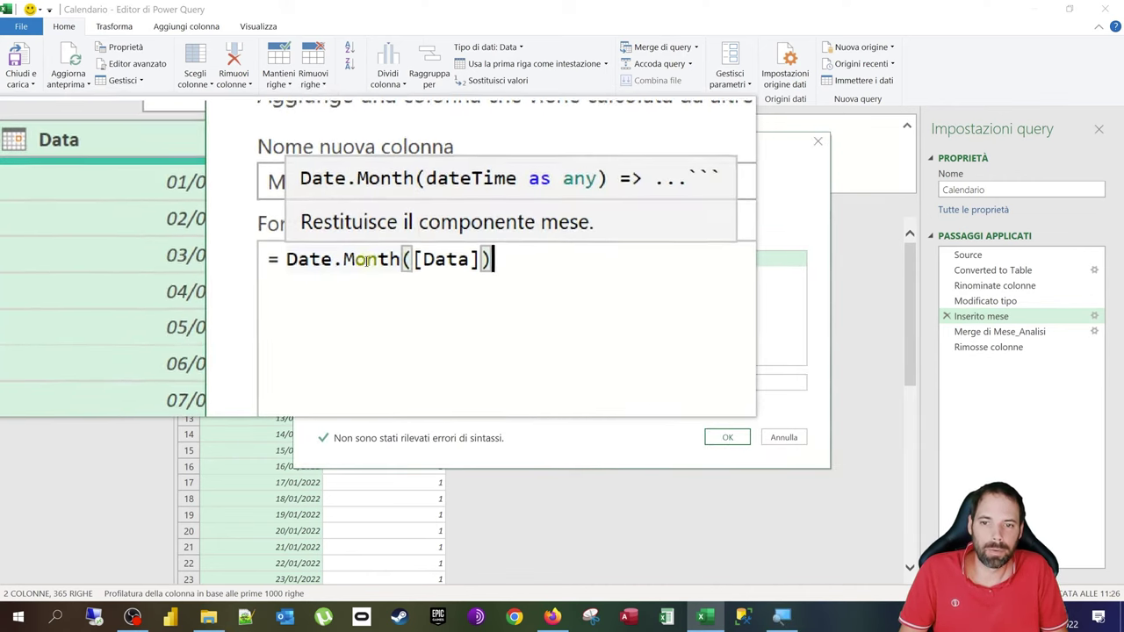
left_click(783, 437)
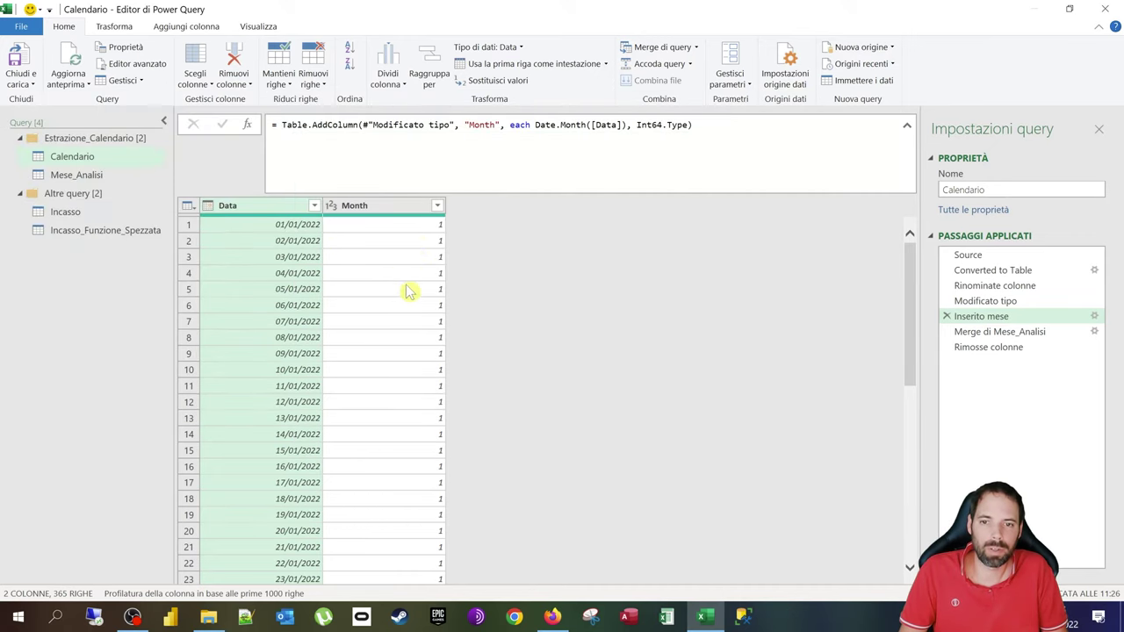
scroll(408, 291, "down", 15)
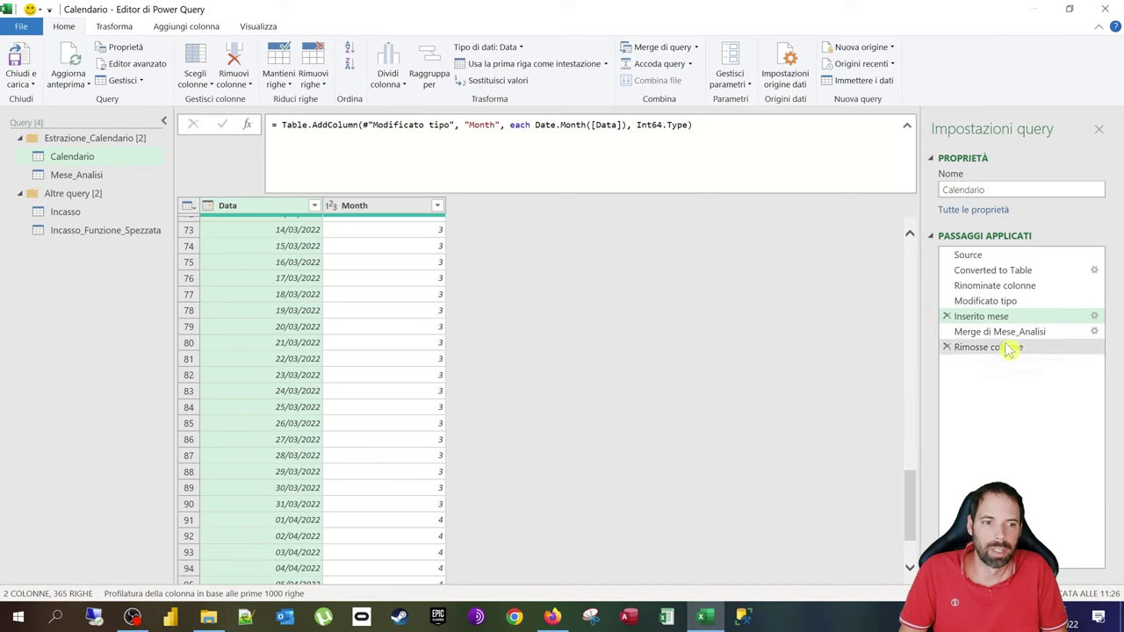
Step: Open Mese_Analisi and preview its Origine and Modificato tipo steps, checking Data values
left_click(78, 177)
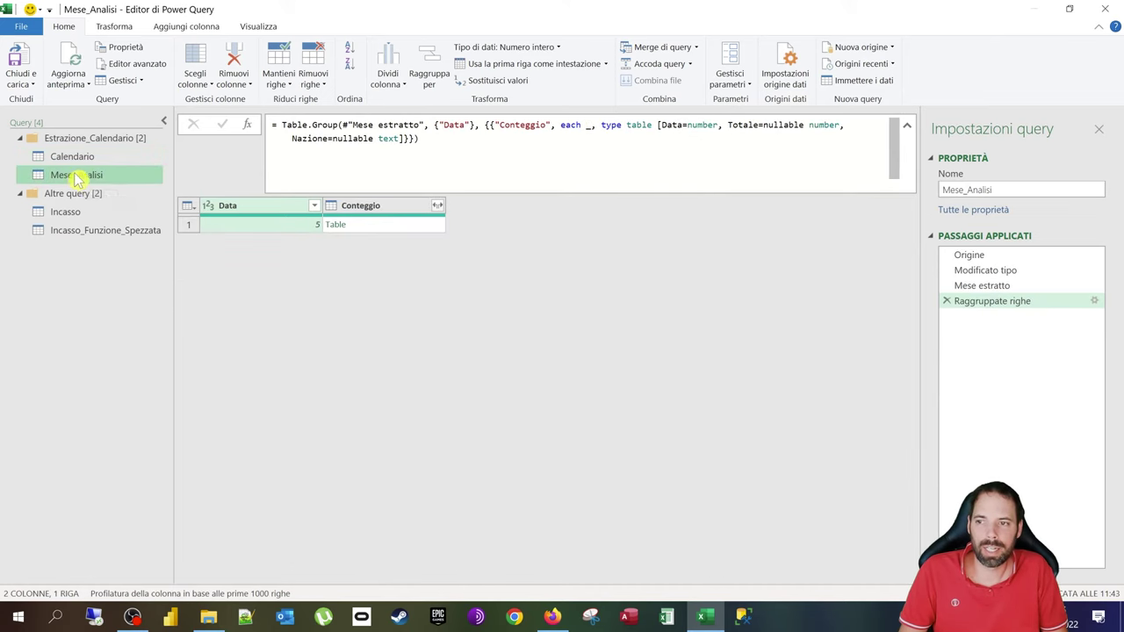
left_click(961, 255)
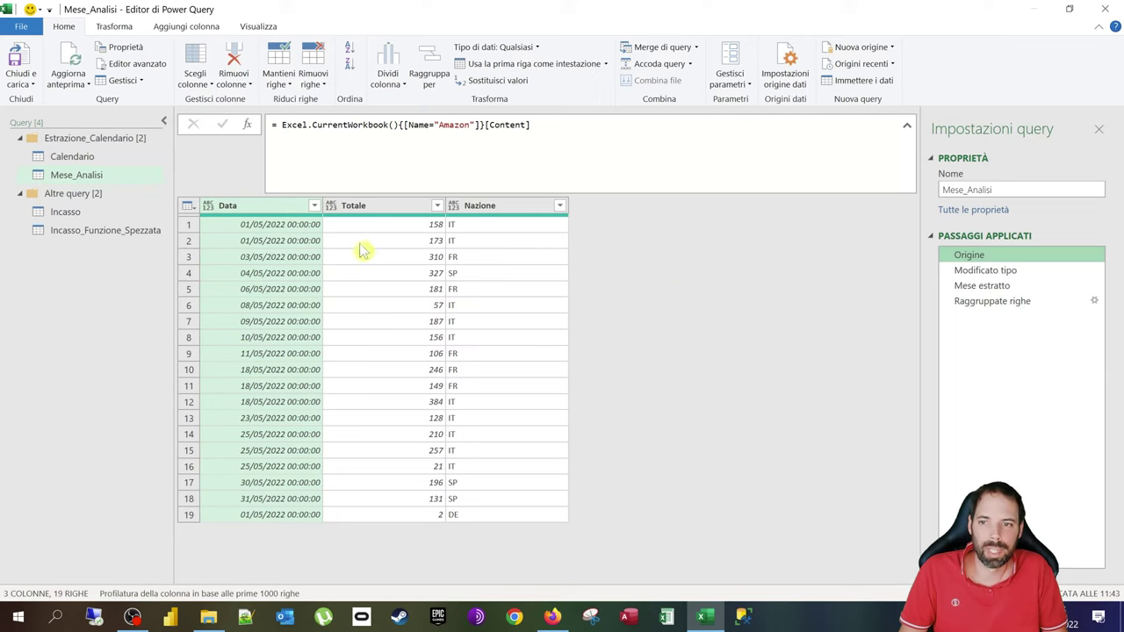
left_click(988, 270)
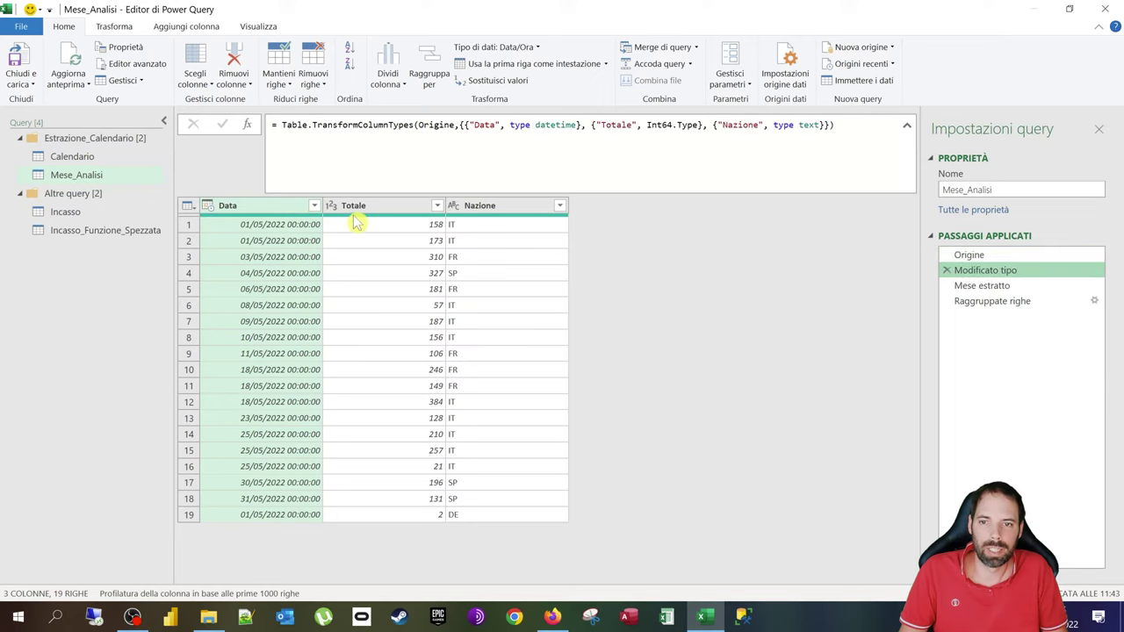
left_click(376, 244)
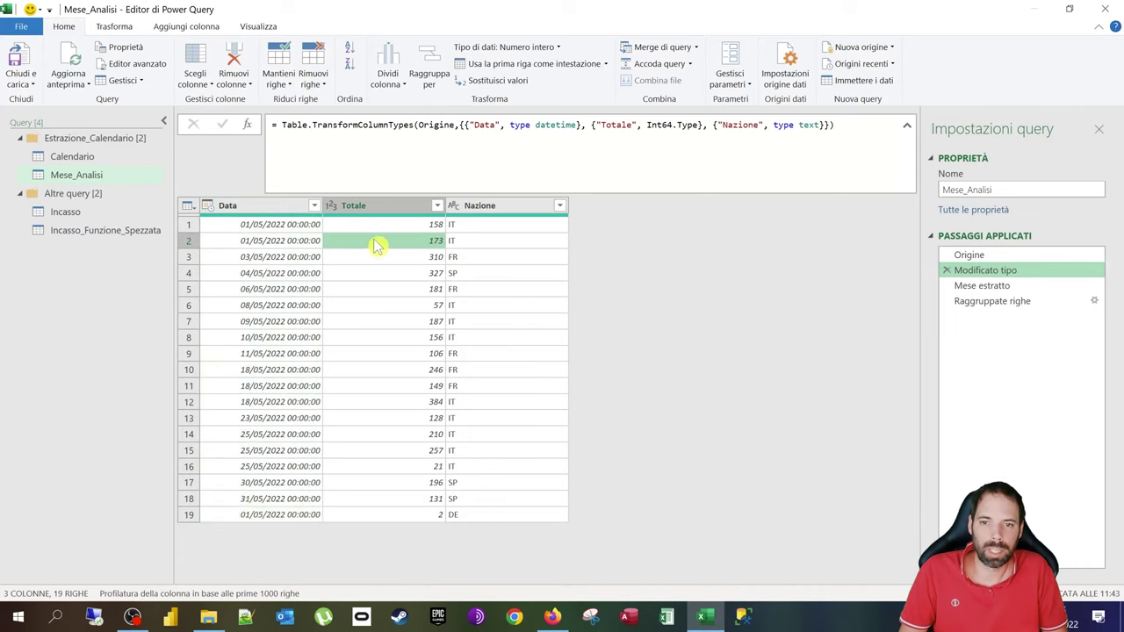
left_click(482, 244)
left_click(261, 230)
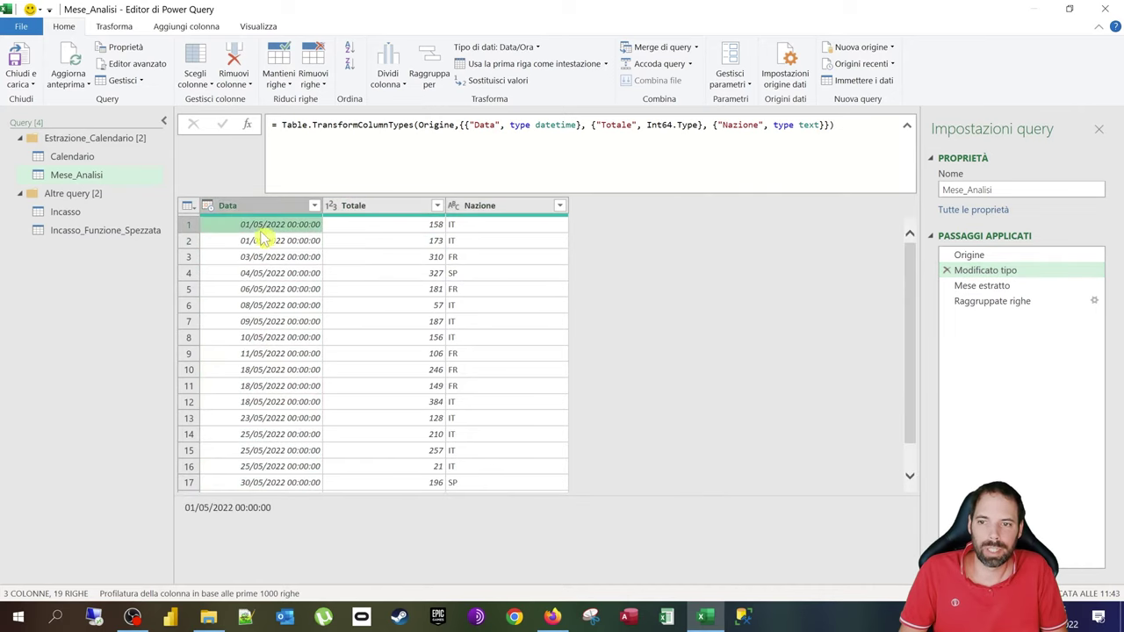
Step: Browse Trasforma > Data > Mese options and return to the Mese estratto step
left_click(983, 286)
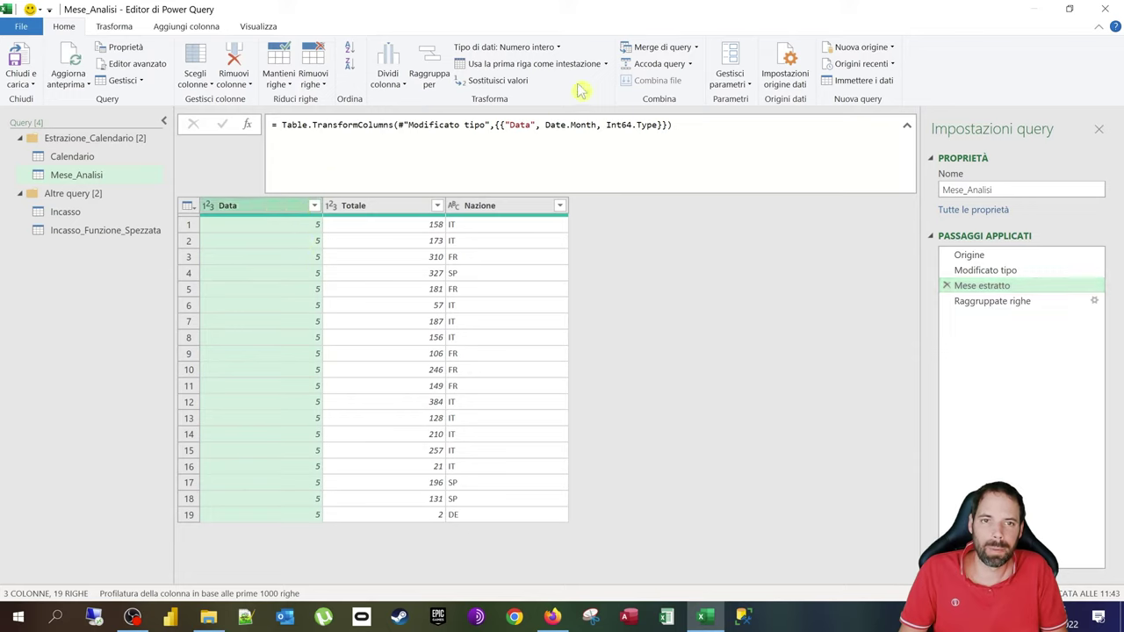
left_click(114, 26)
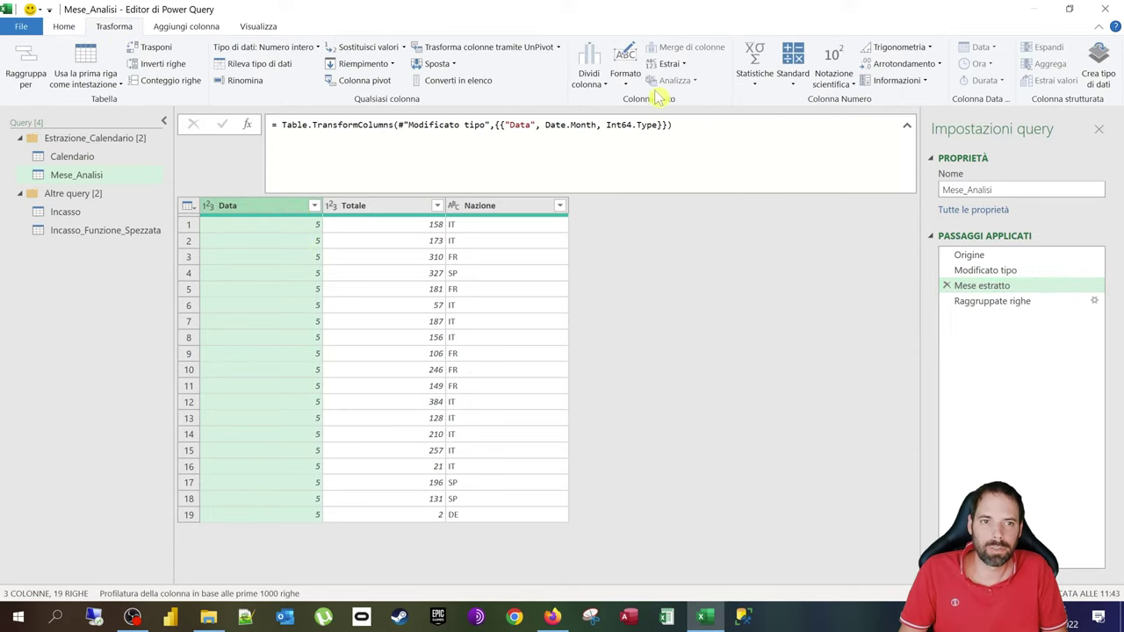
left_click(981, 268)
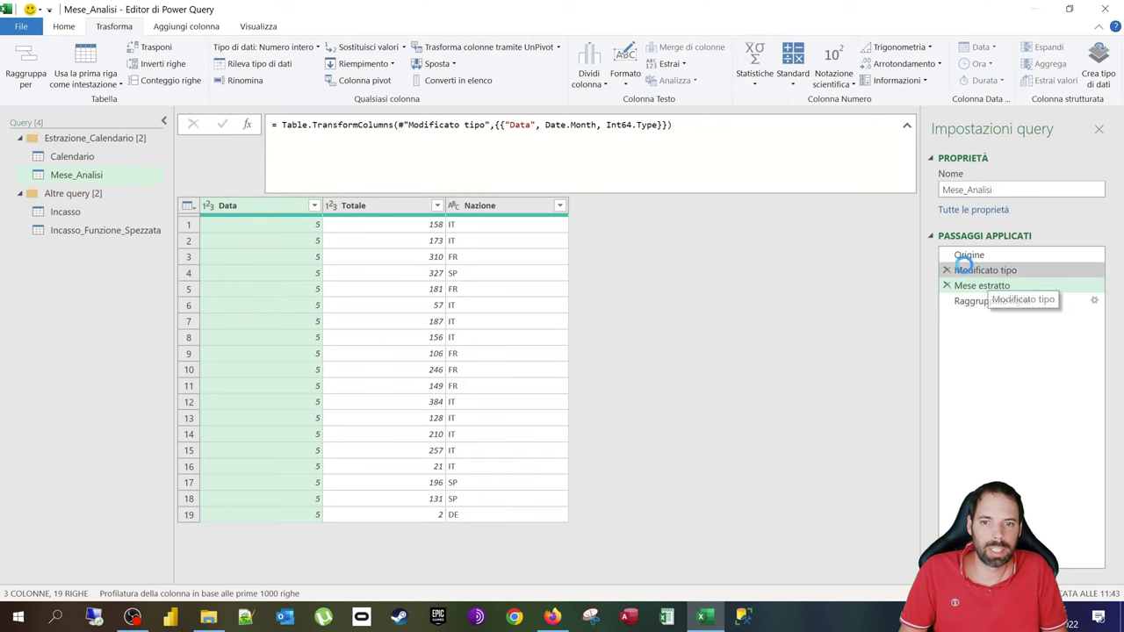
left_click(966, 46)
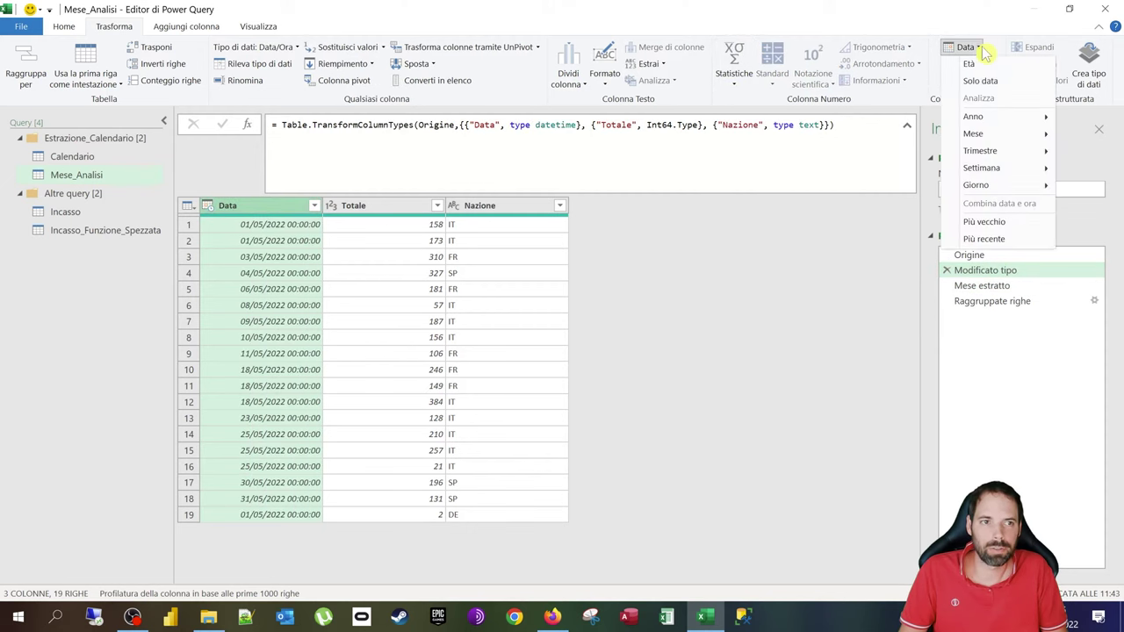
mouse_move(991, 139)
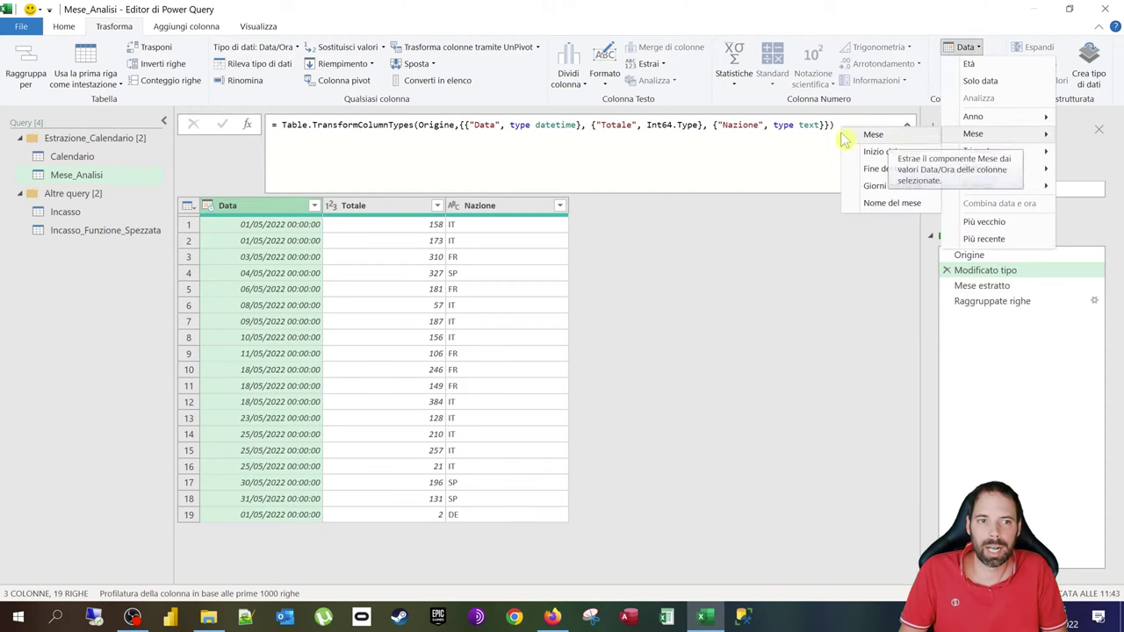
left_click(990, 288)
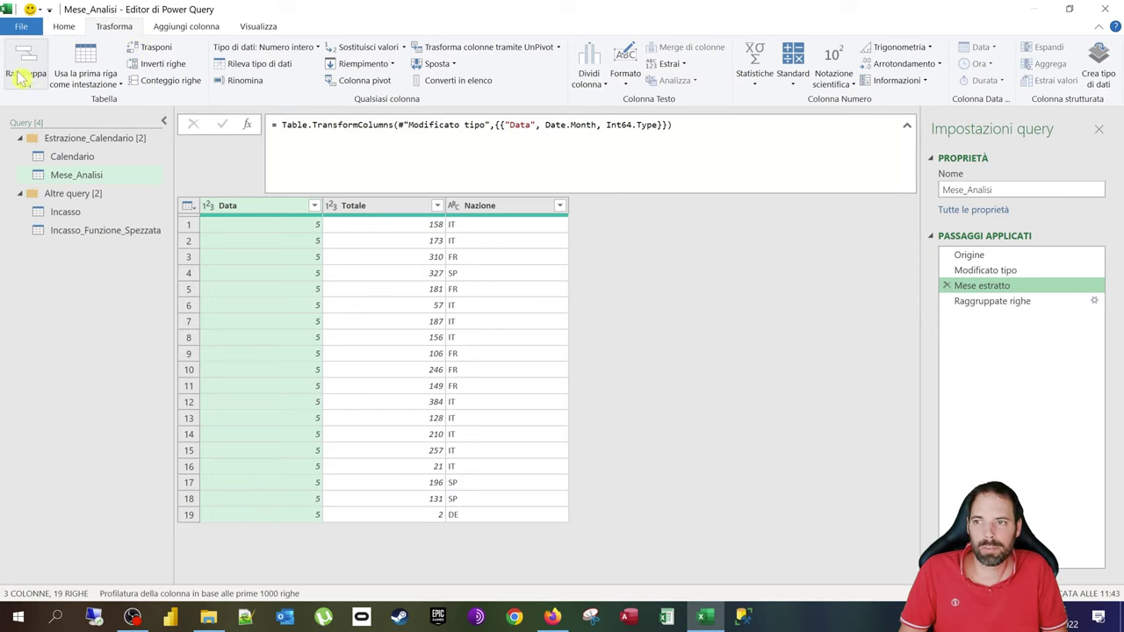
Step: Inspect Raggruppate righe settings and the Conteggio nested table, then open the Calendario query
left_click(1088, 301)
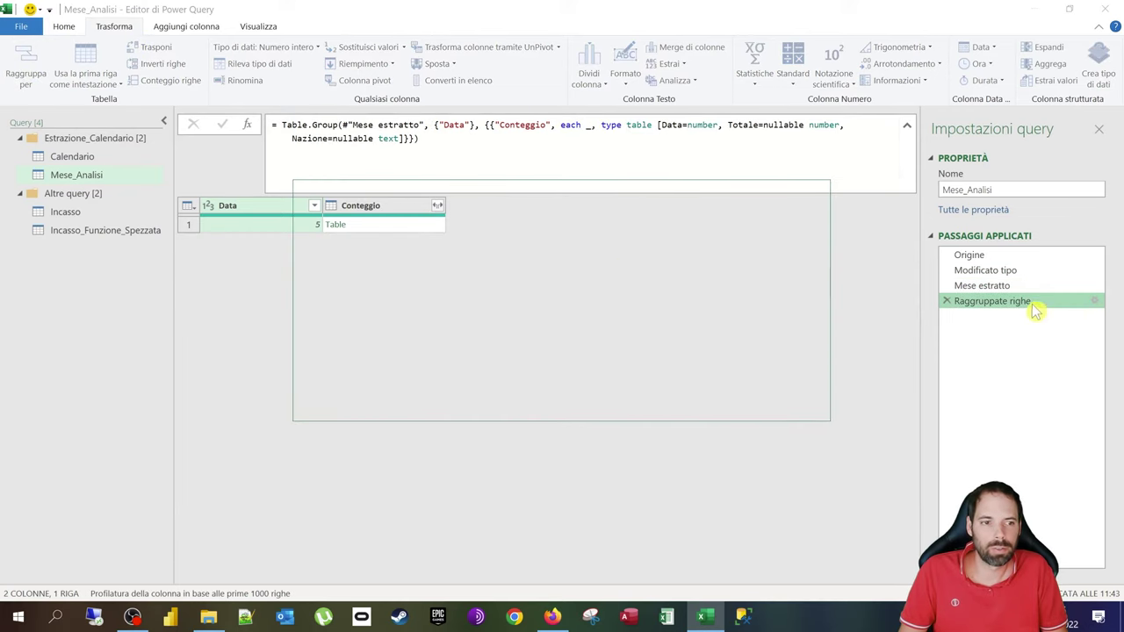
left_click(1093, 301)
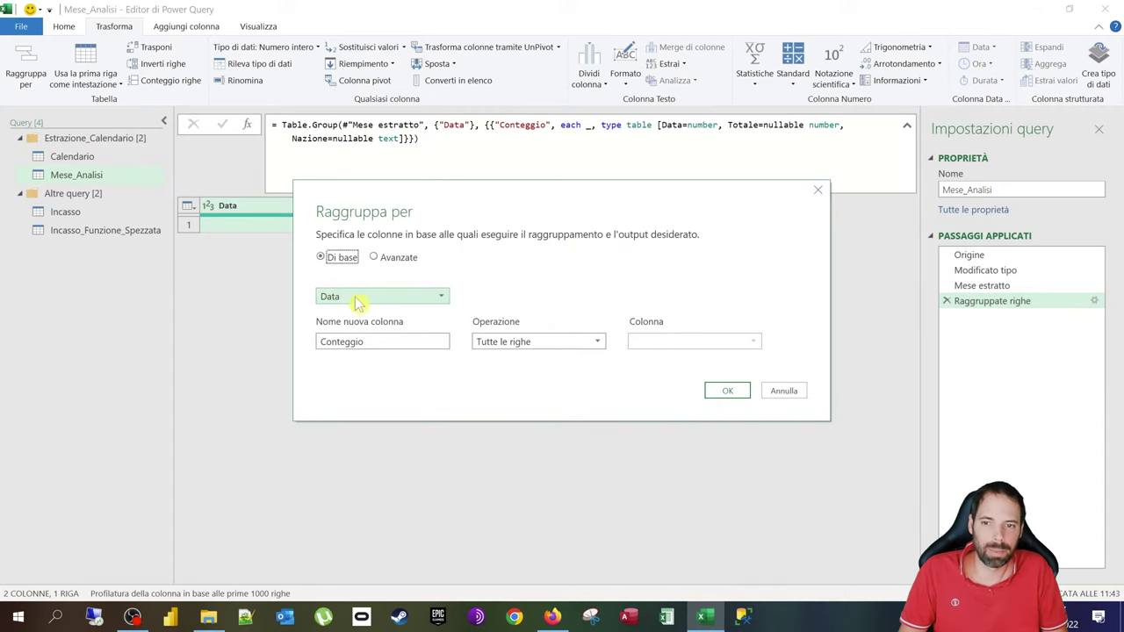
left_click_drag(396, 219, 560, 232)
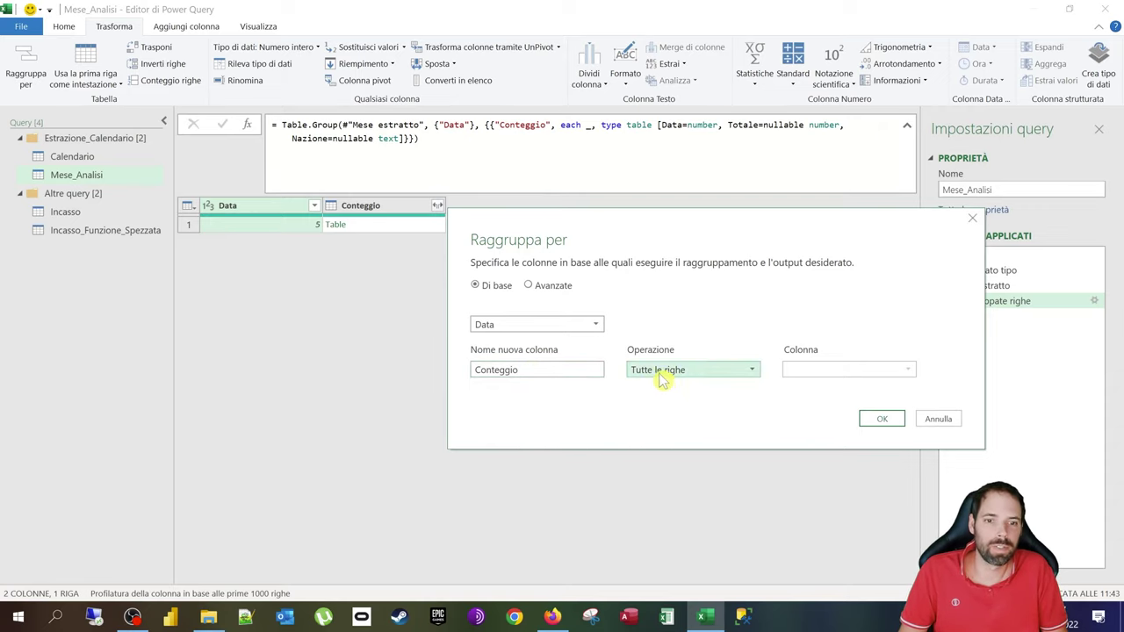
left_click(945, 421)
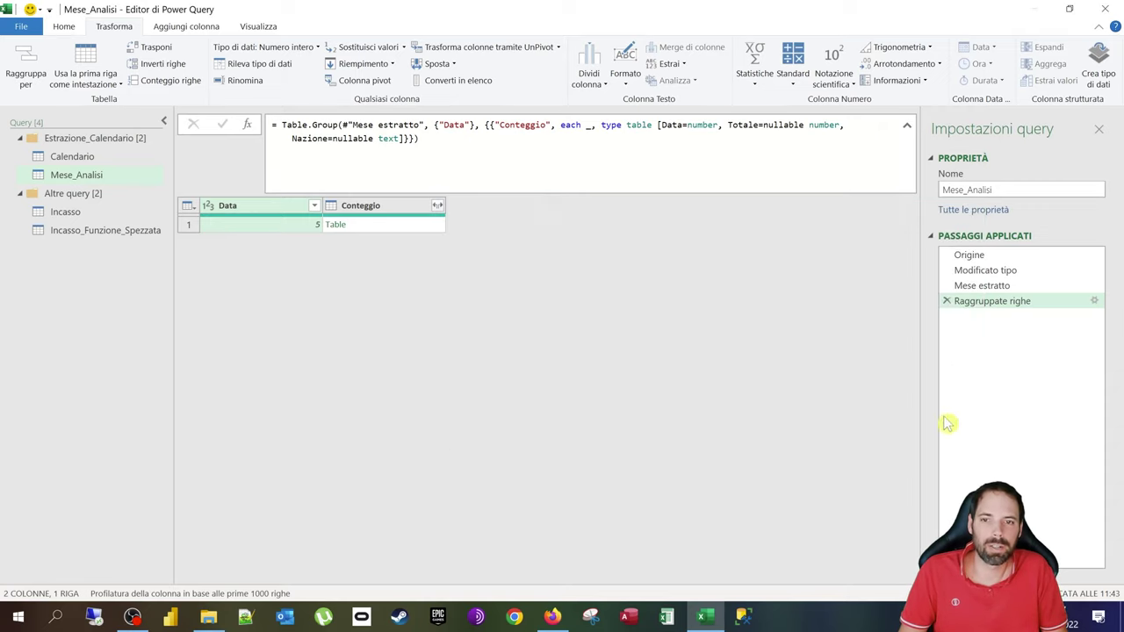
left_click(260, 231)
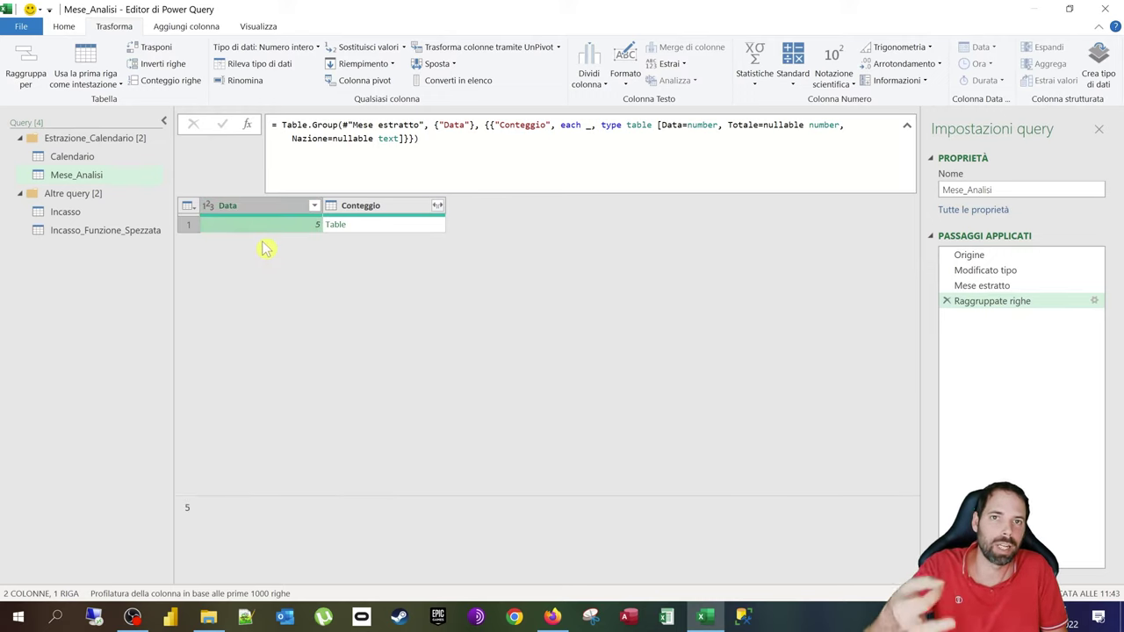
left_click(373, 228)
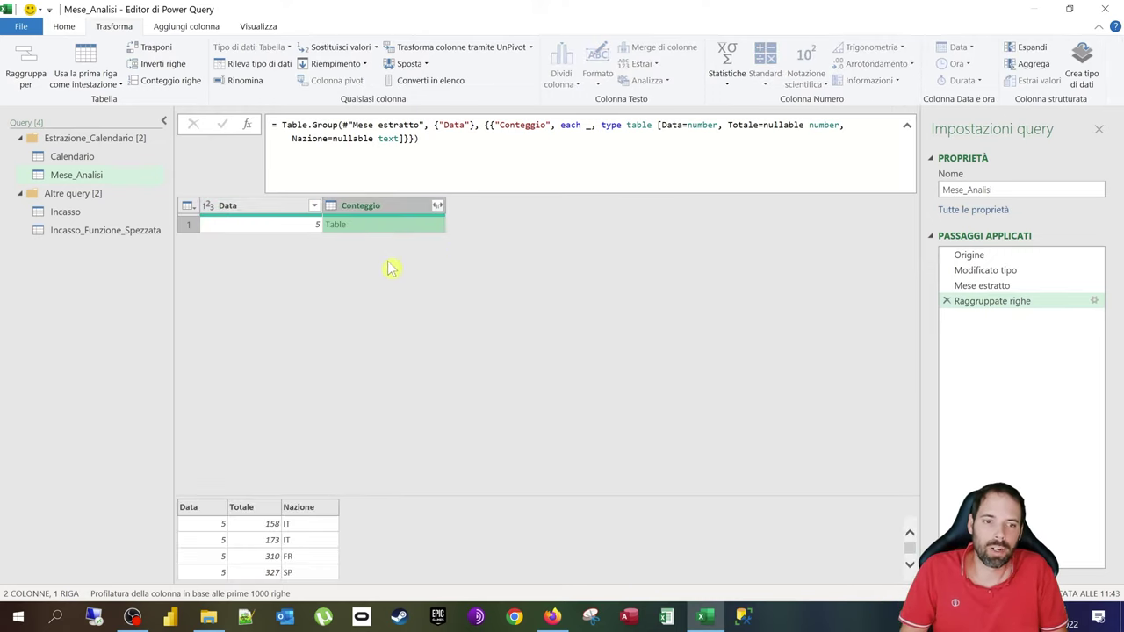
left_click(305, 228)
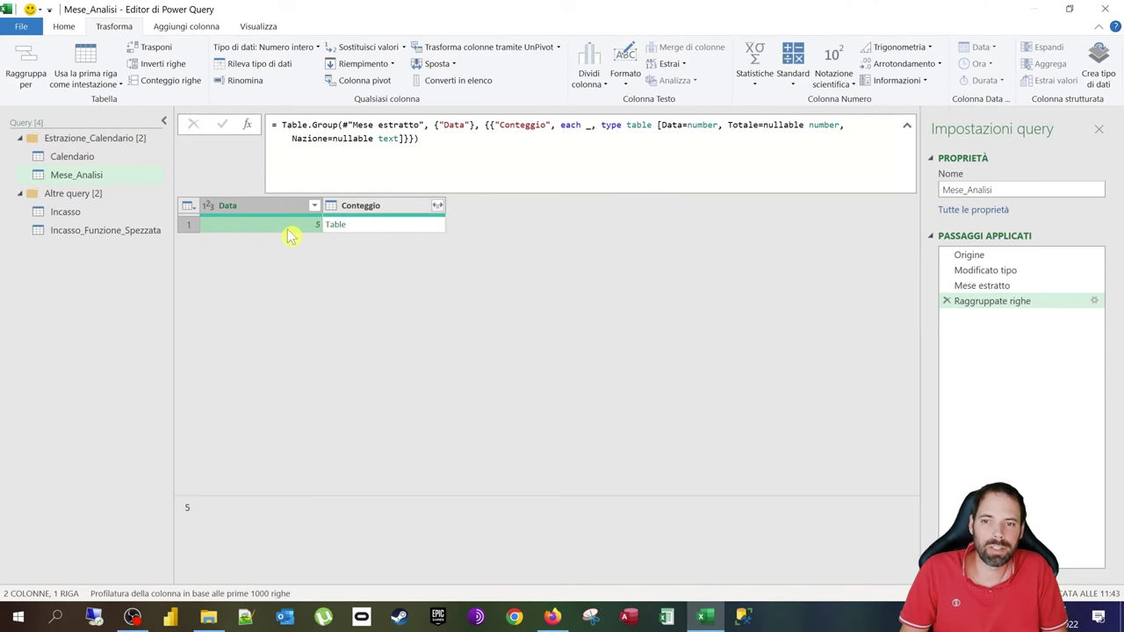
left_click(77, 156)
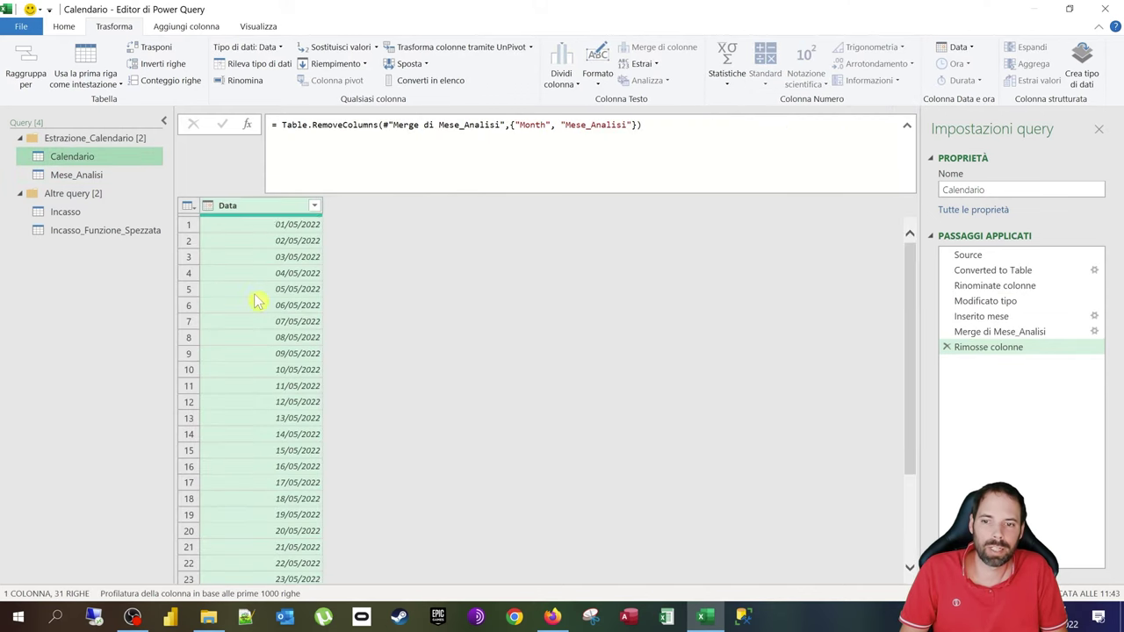
Step: Re-maximize the editor, preview the Inserito mese step, and glance at the merge options
scroll(281, 301, "down", 2)
scroll(281, 301, "up", 3)
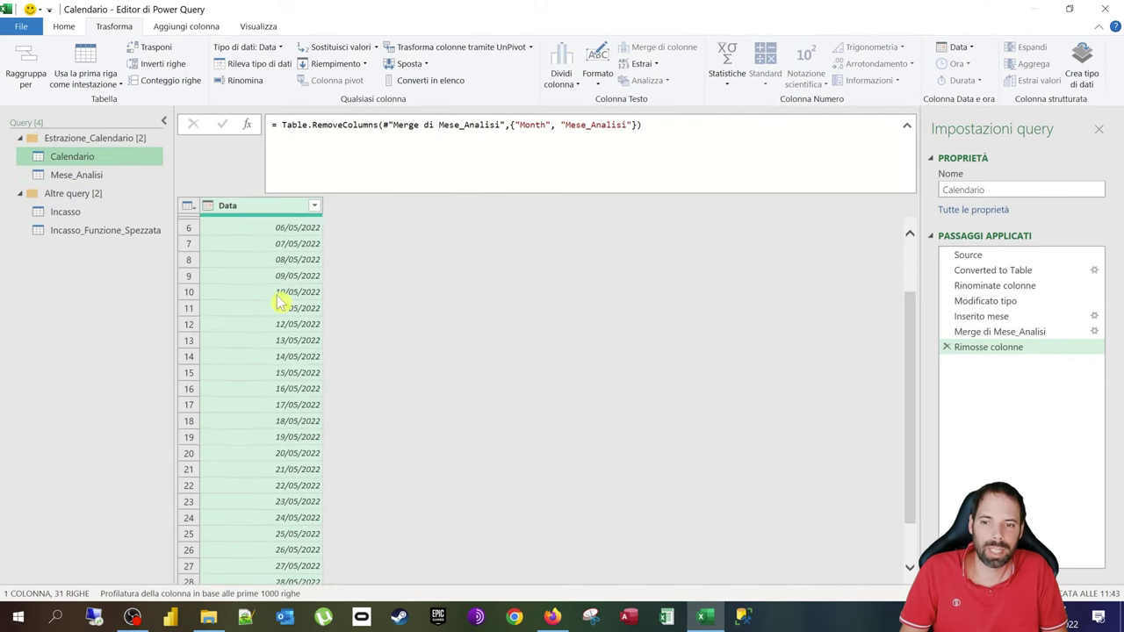
double_click(231, 13)
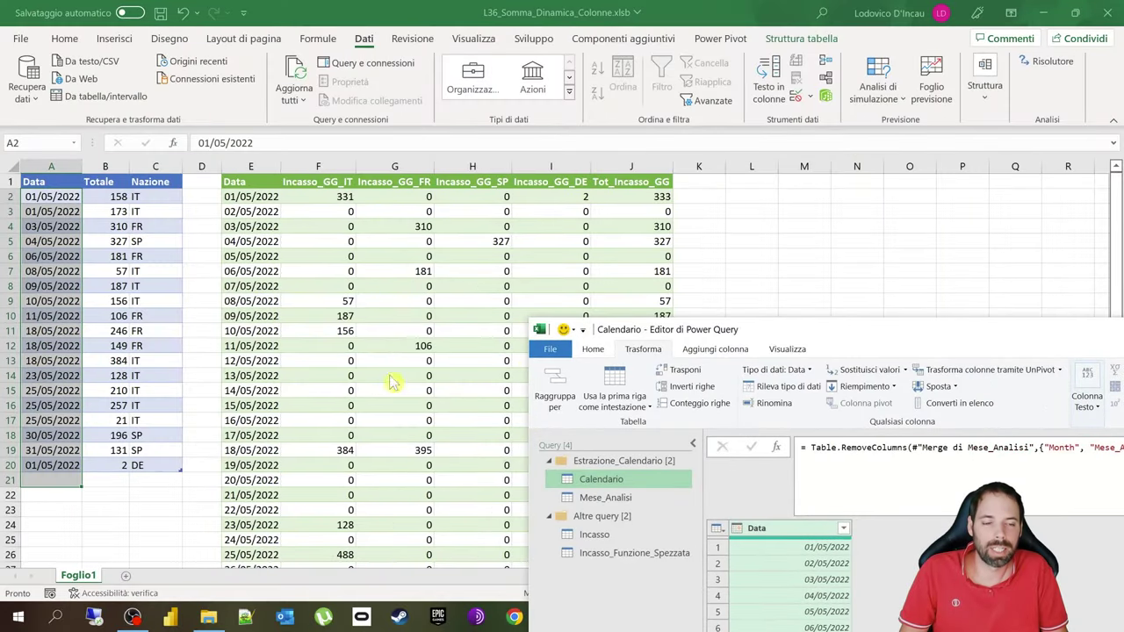
left_click_drag(922, 334, 439, 85)
double_click(439, 84)
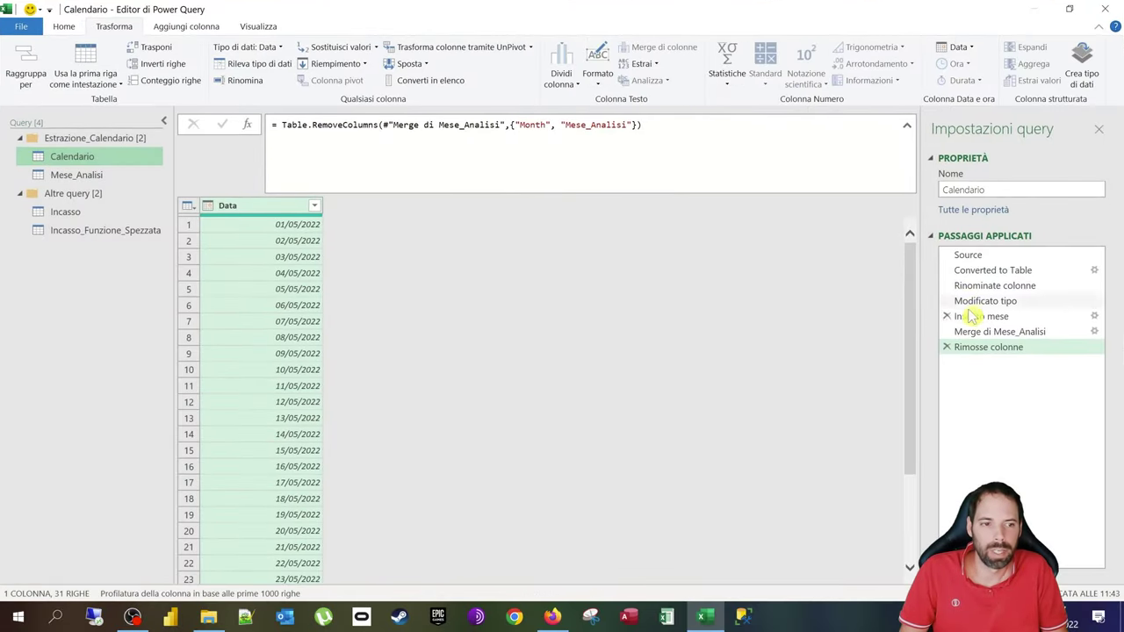
left_click(987, 318)
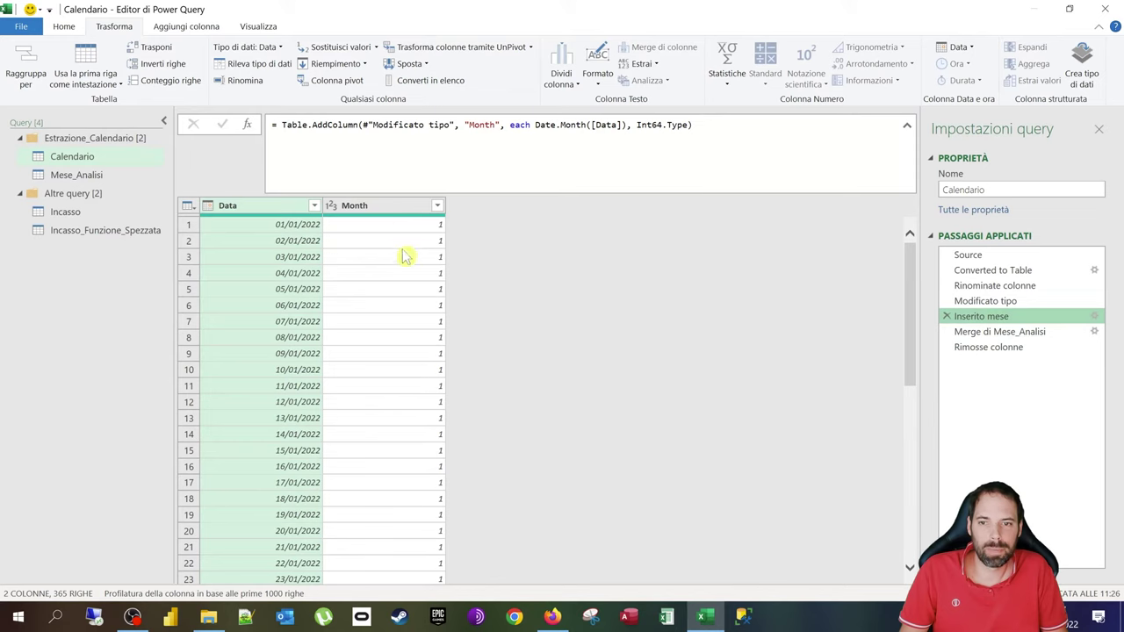
left_click(63, 27)
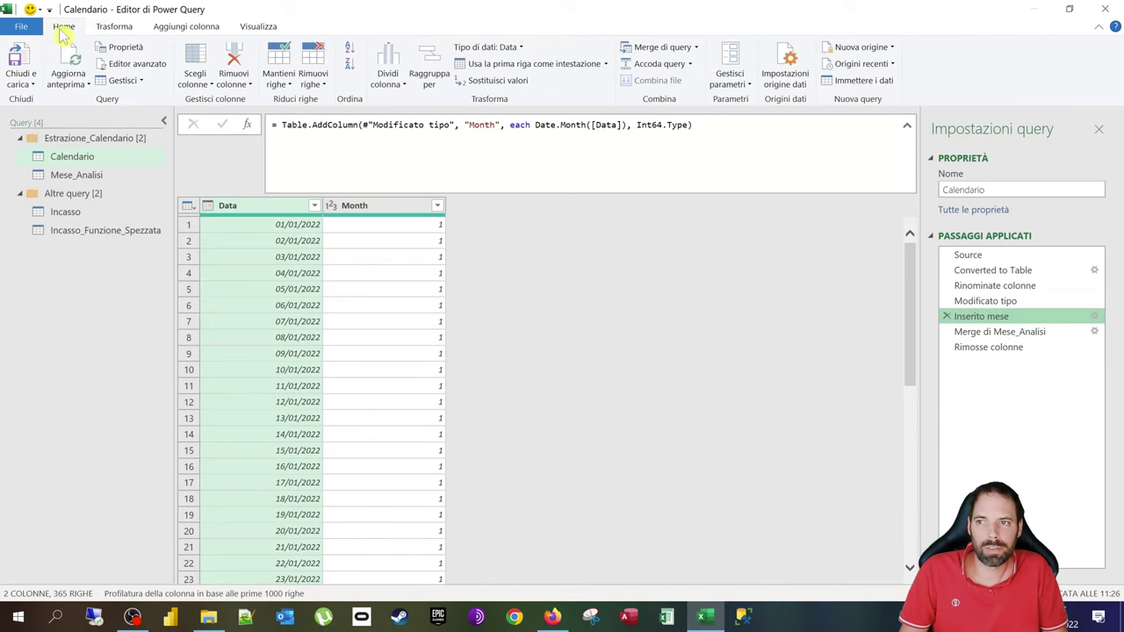
left_click(695, 48)
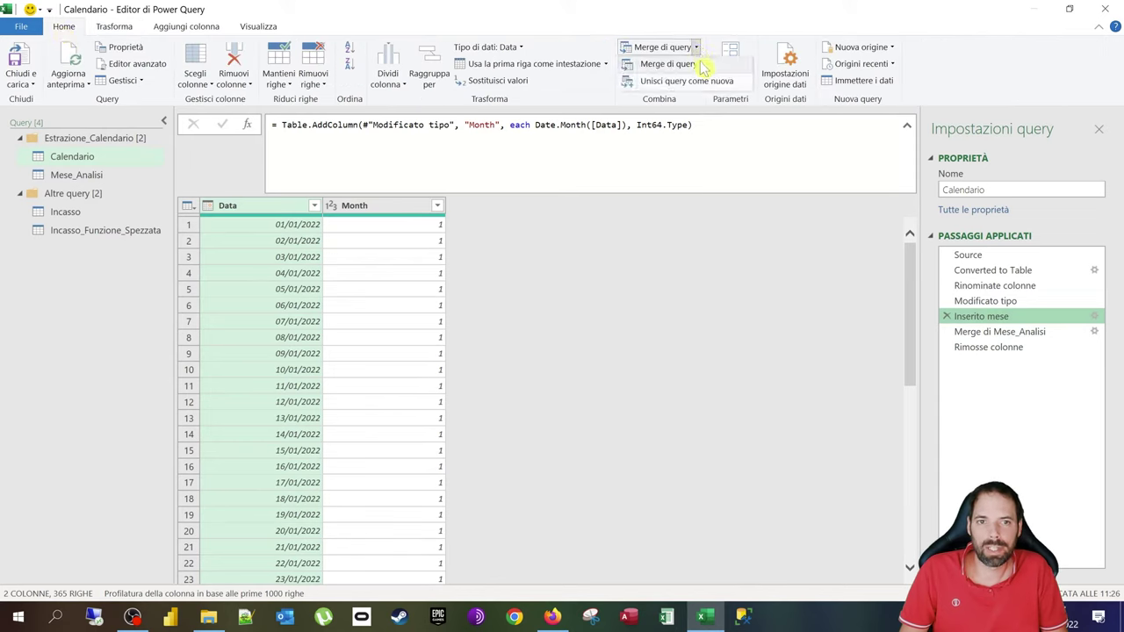
left_click(1053, 332)
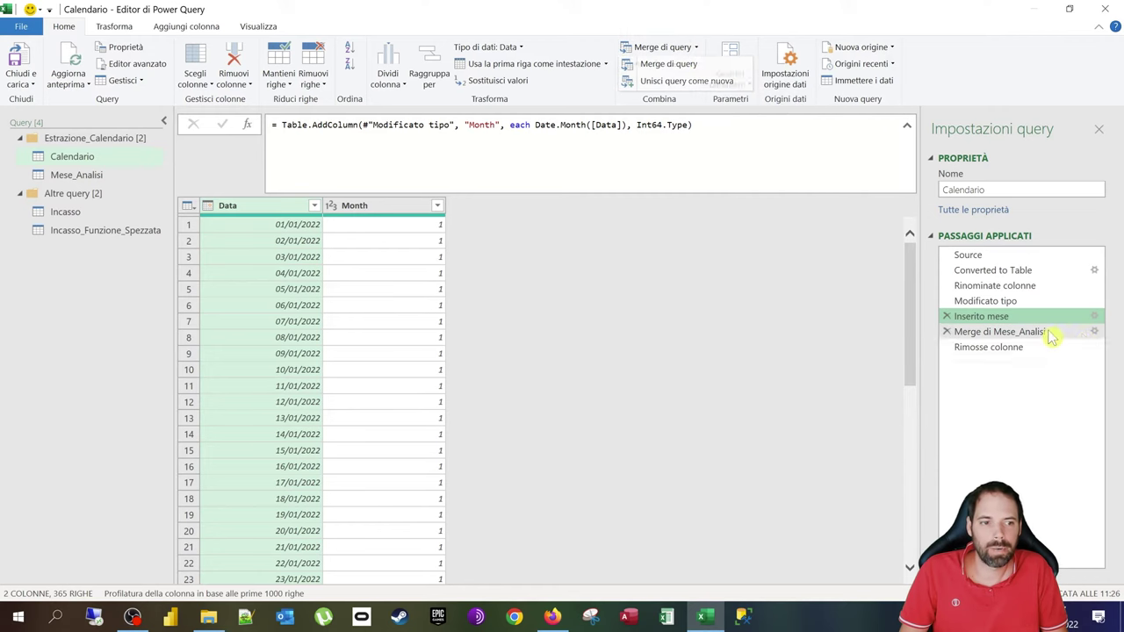
Step: Check the Mese_Analisi merge settings: Data as matching column, Inner join, then cancel
left_click(1092, 333)
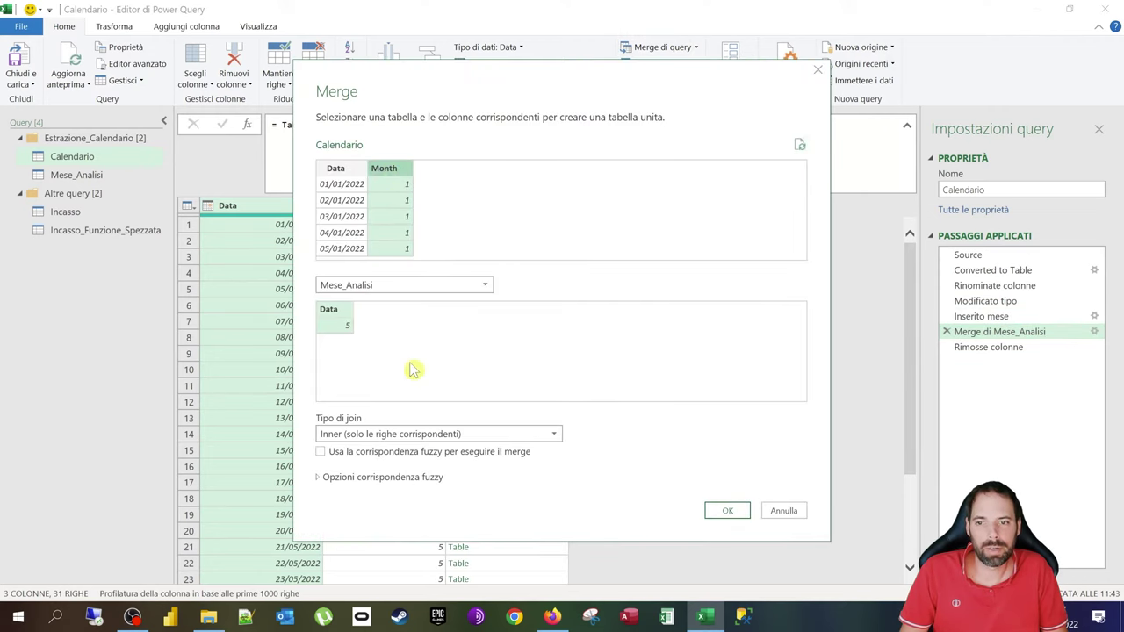
left_click(340, 321)
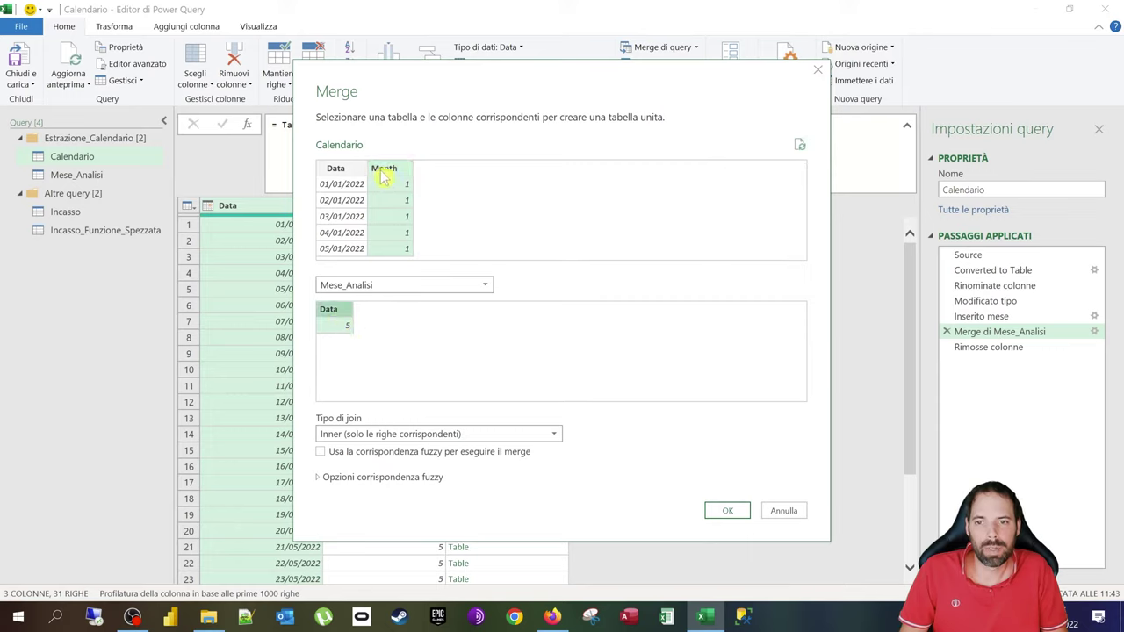
left_click(367, 434)
left_click(346, 496)
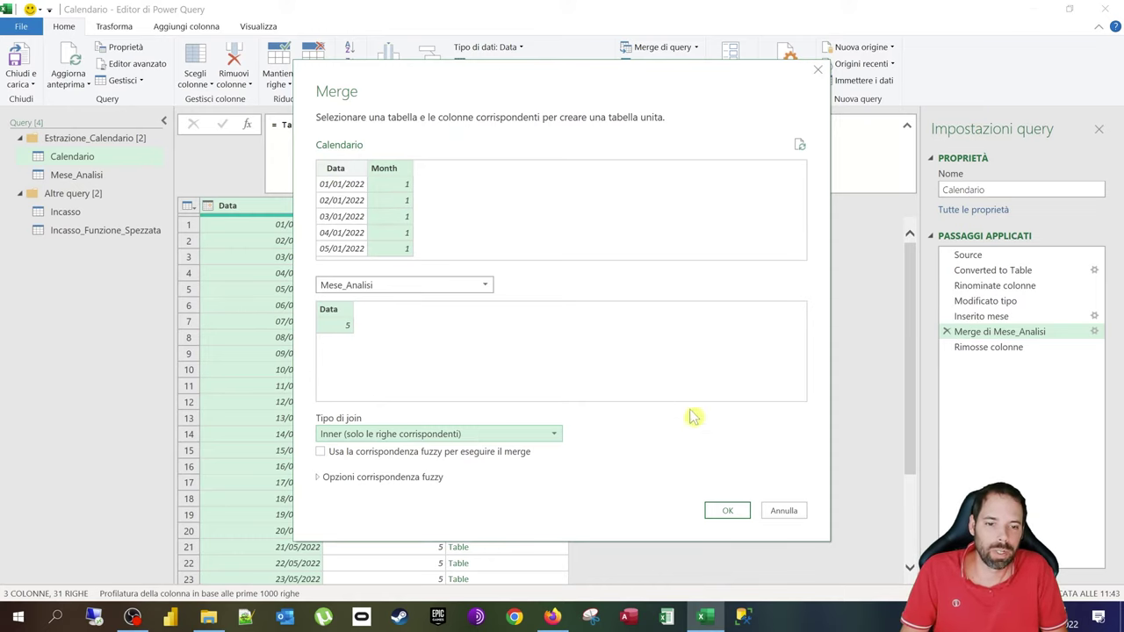
left_click(790, 511)
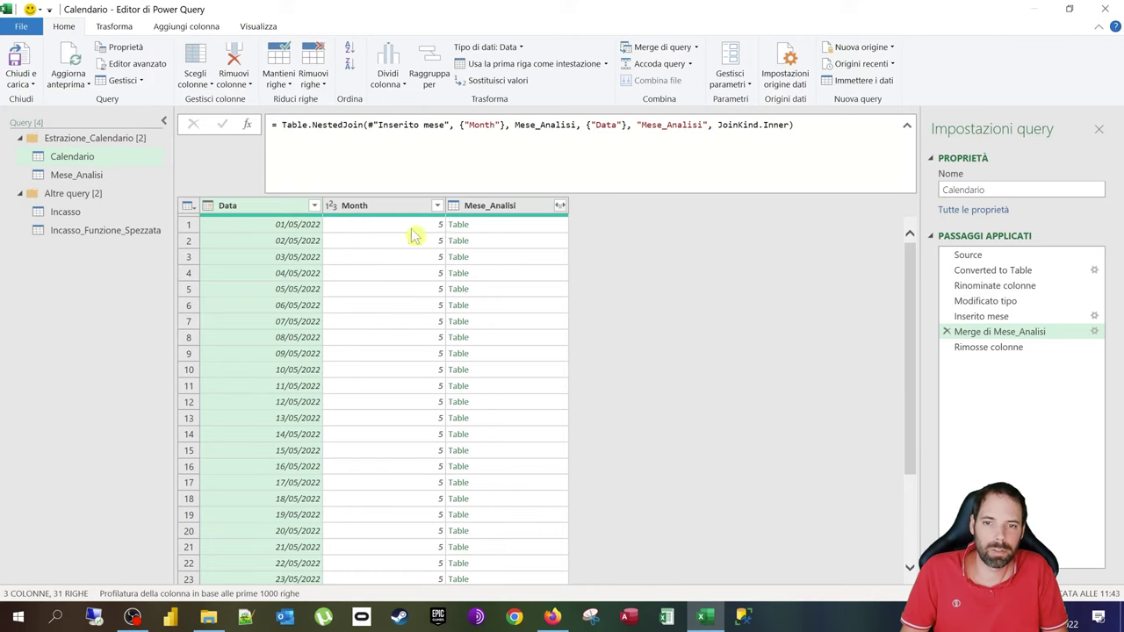
Step: Preview the Rimosse colonne step's 31 May dates, then switch to the Incasso query
left_click(1010, 348)
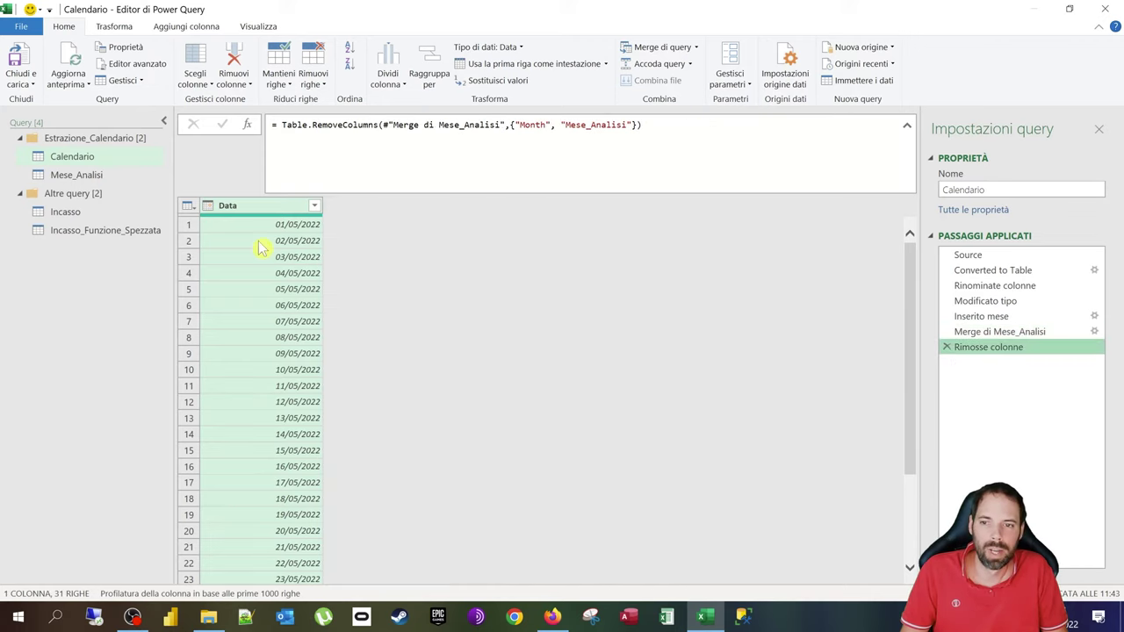
scroll(272, 252, "down", 3)
scroll(290, 448, "up", 3)
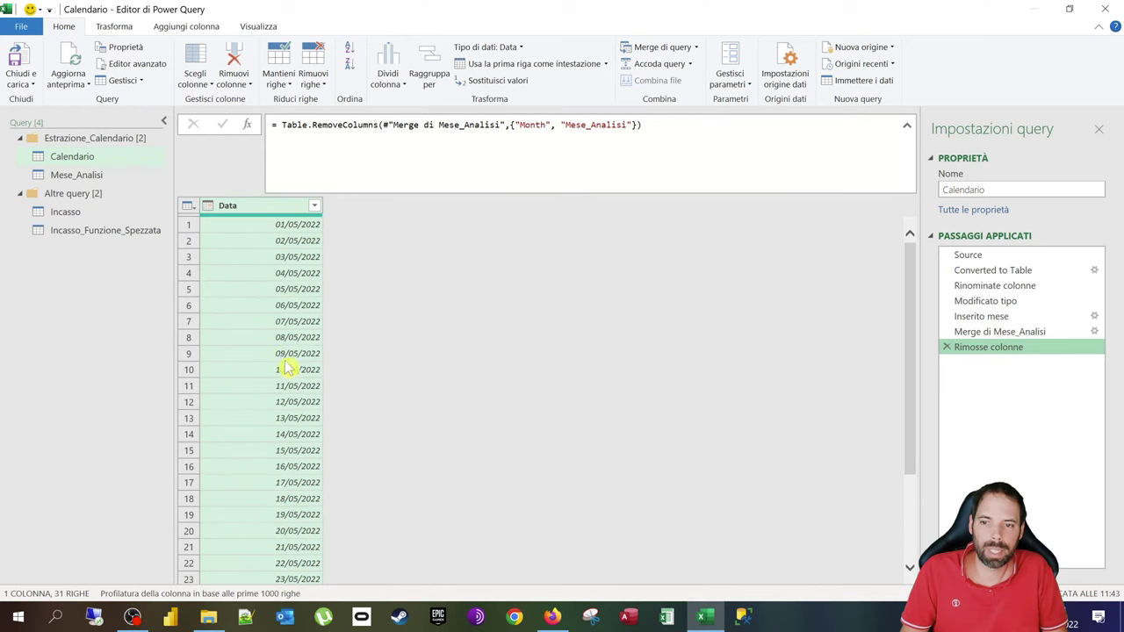
scroll(275, 249, "down", 3)
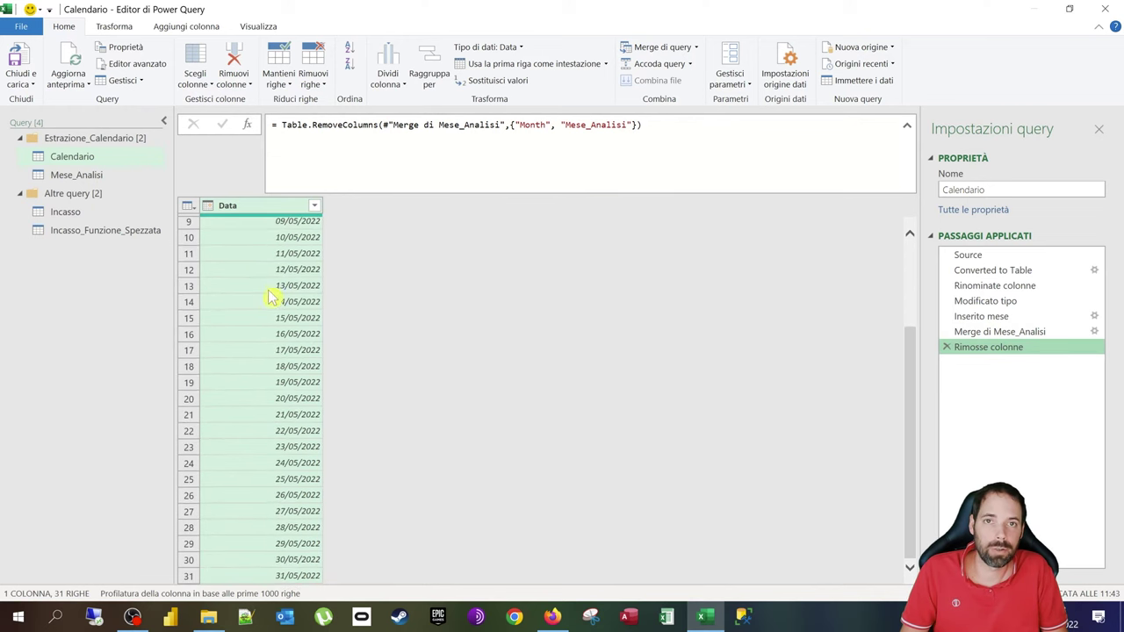
double_click(291, 11)
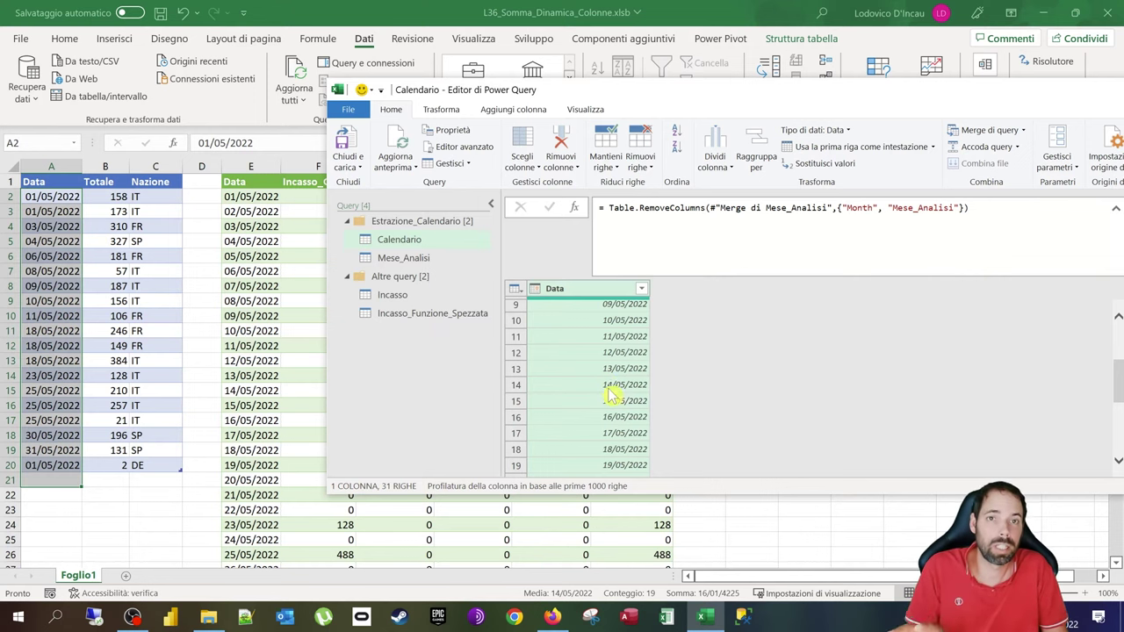
double_click(788, 99)
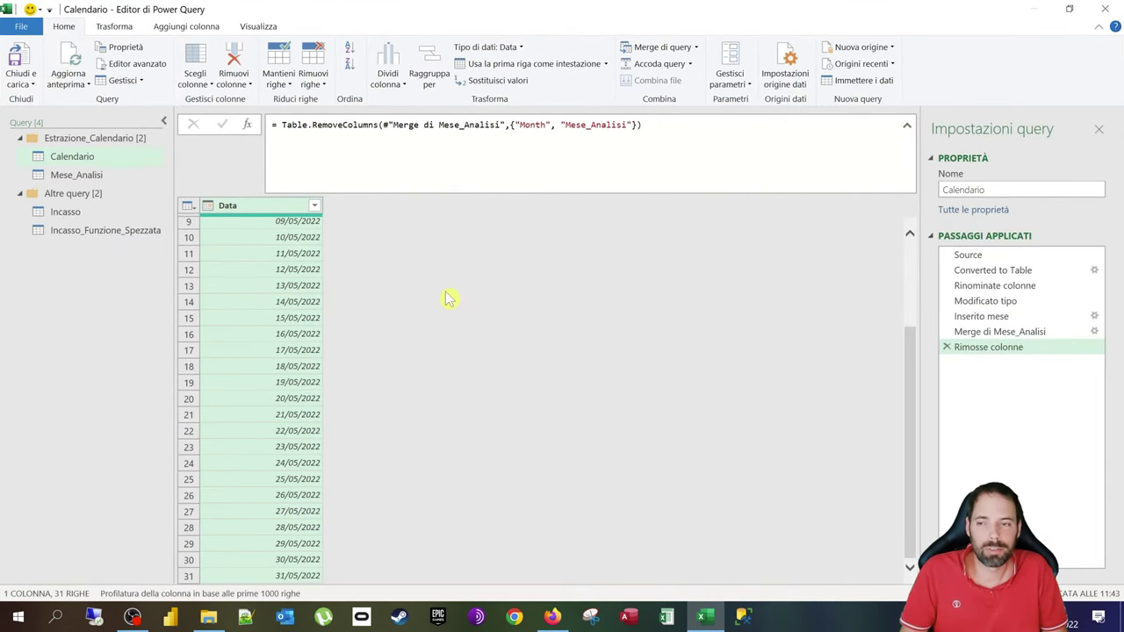
left_click(72, 215)
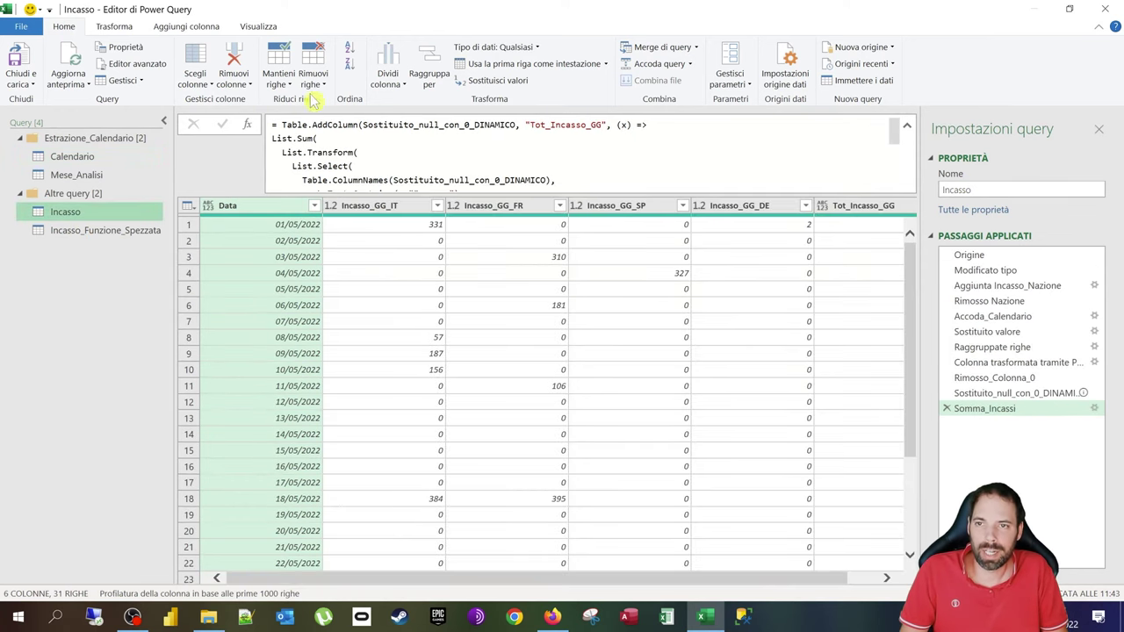
Step: Re-maximize the editor and step through Incasso's Origine, Modificato tipo and Aggiunta Incasso_Nazione
double_click(291, 9)
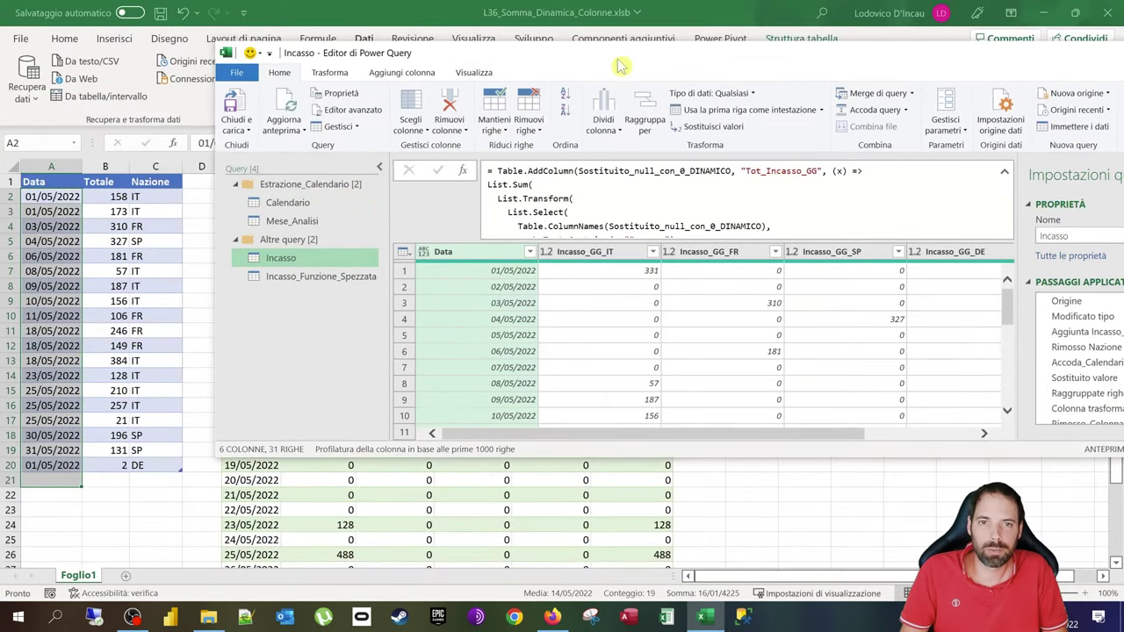
left_click_drag(622, 66, 496, 62)
double_click(493, 58)
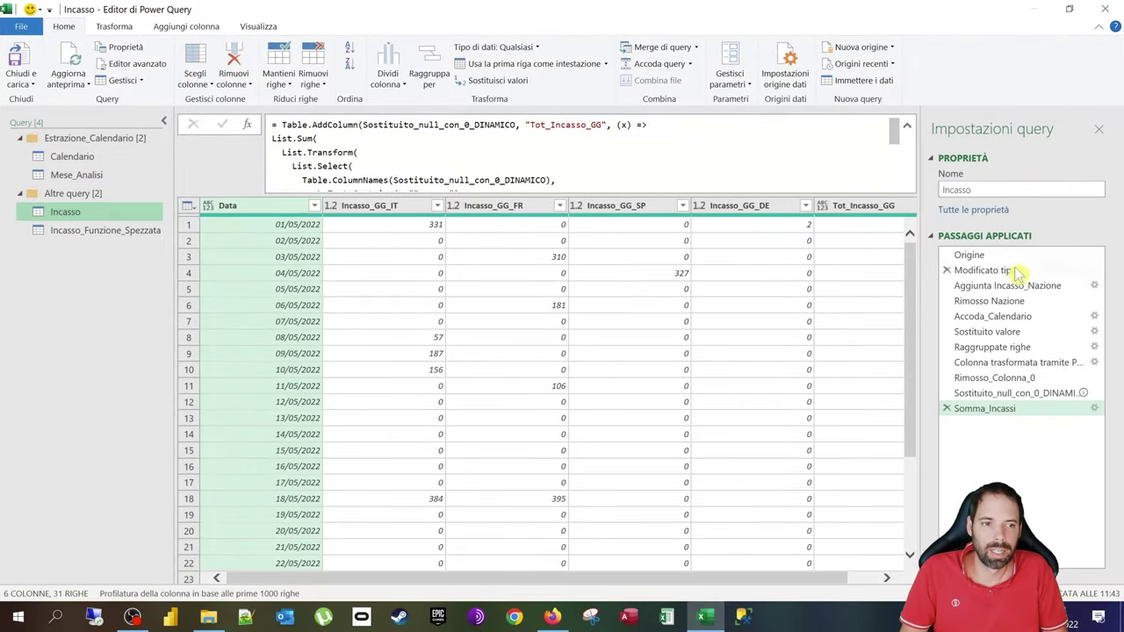
left_click(969, 254)
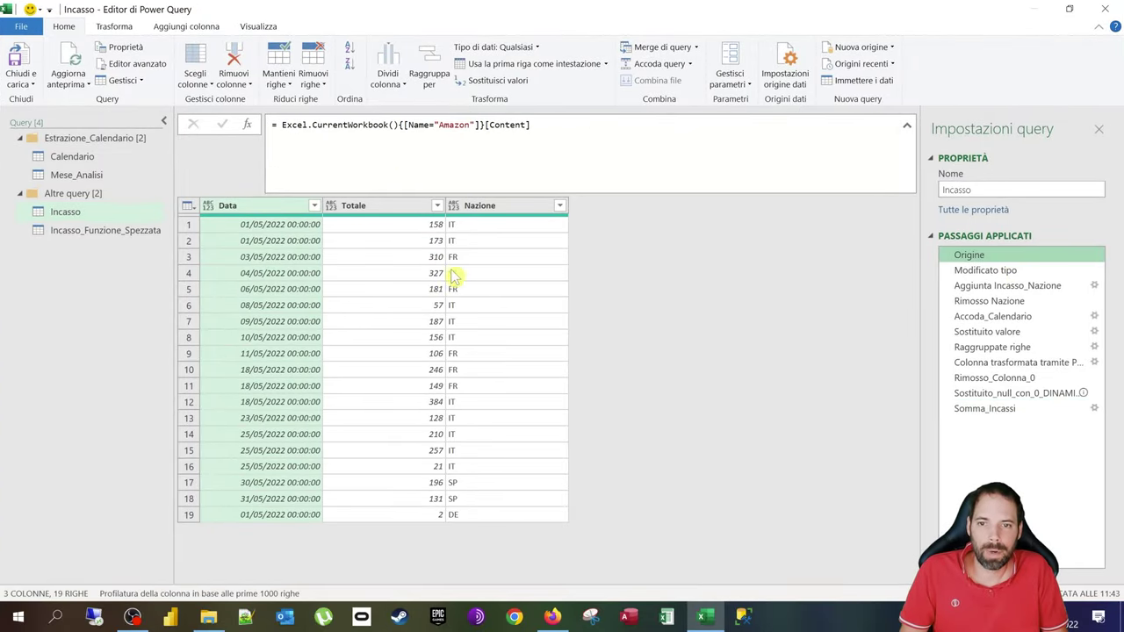
left_click(985, 270)
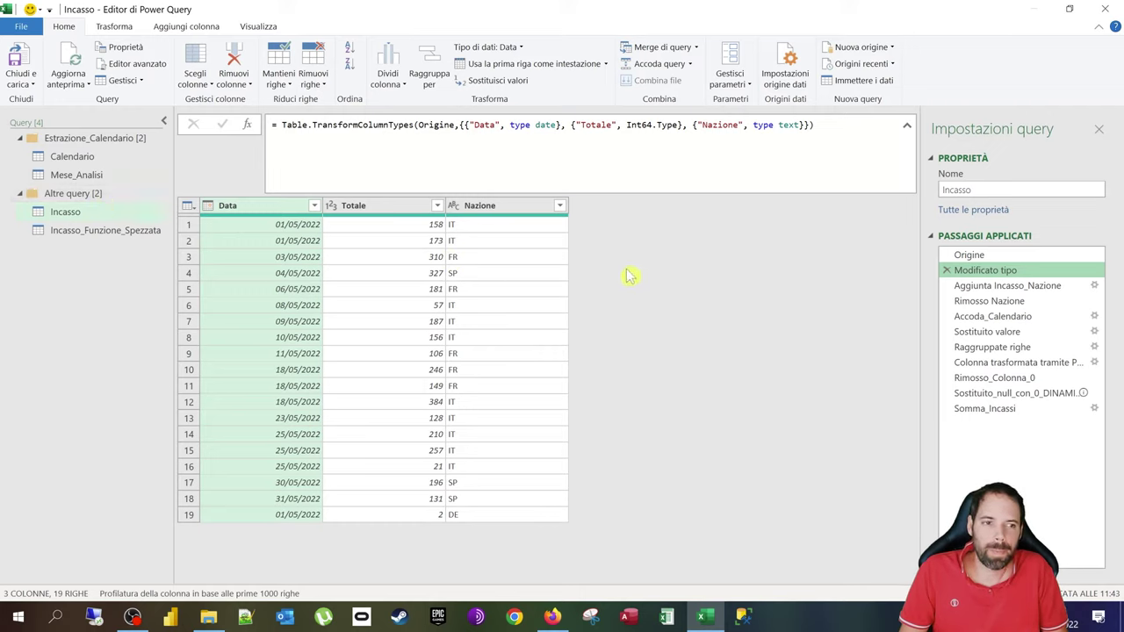
left_click(999, 287)
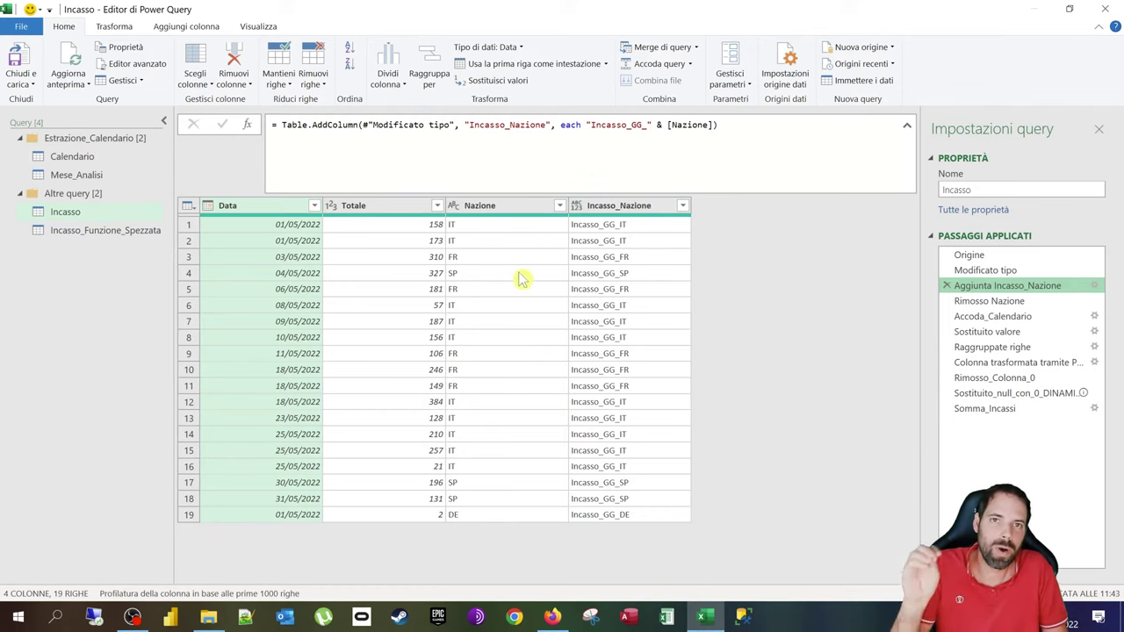
left_click(1094, 286)
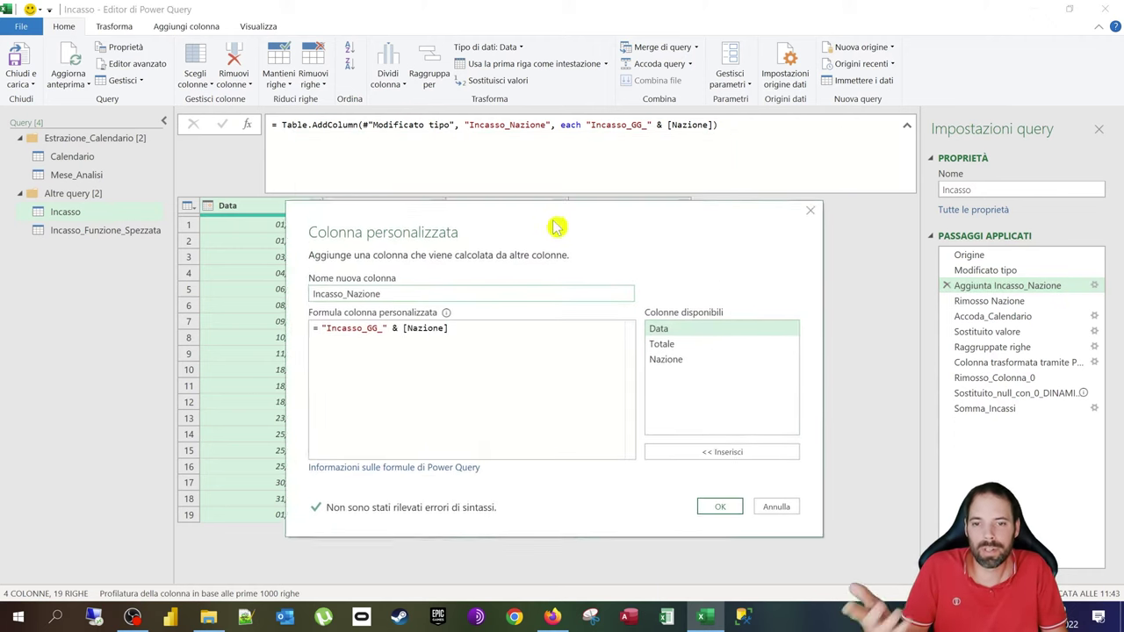
left_click_drag(556, 226, 625, 296)
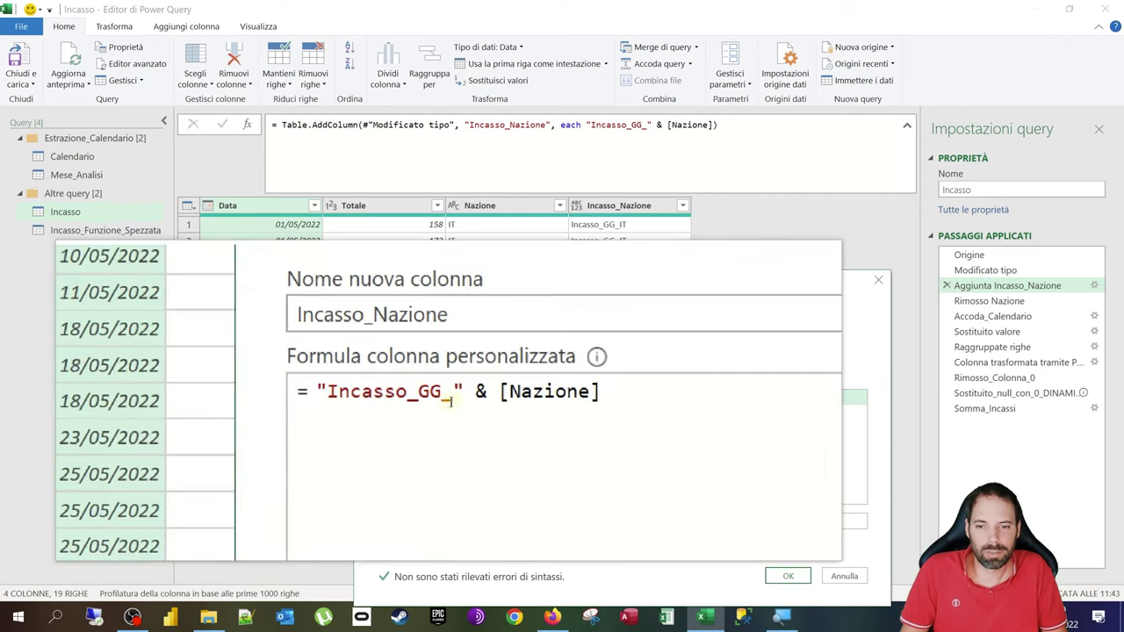
left_click_drag(452, 397, 395, 397)
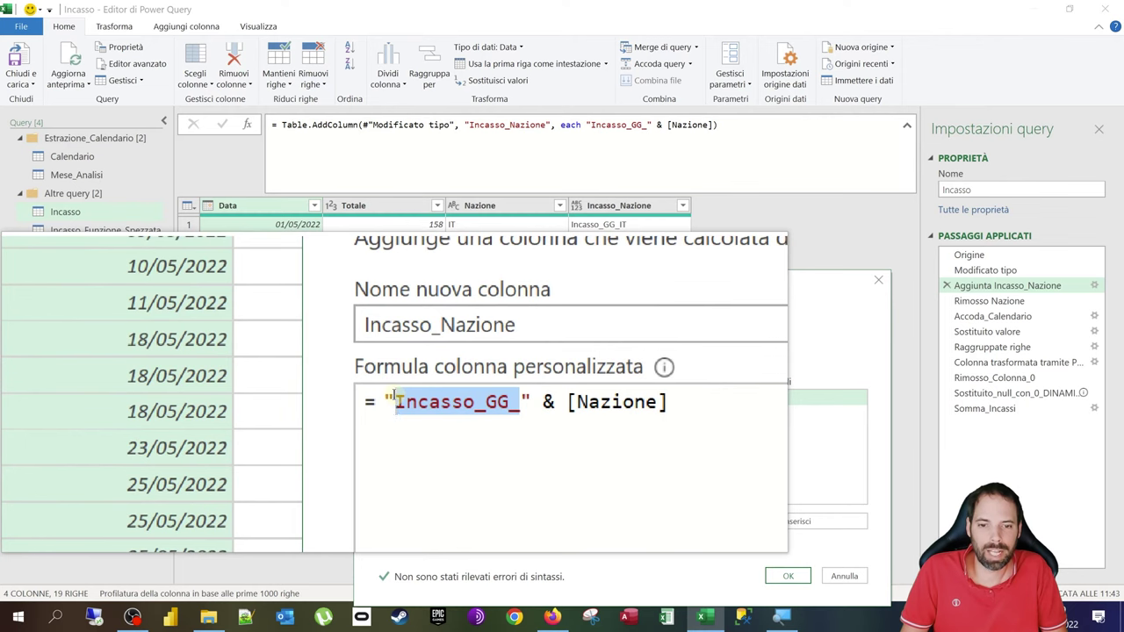
type("<")
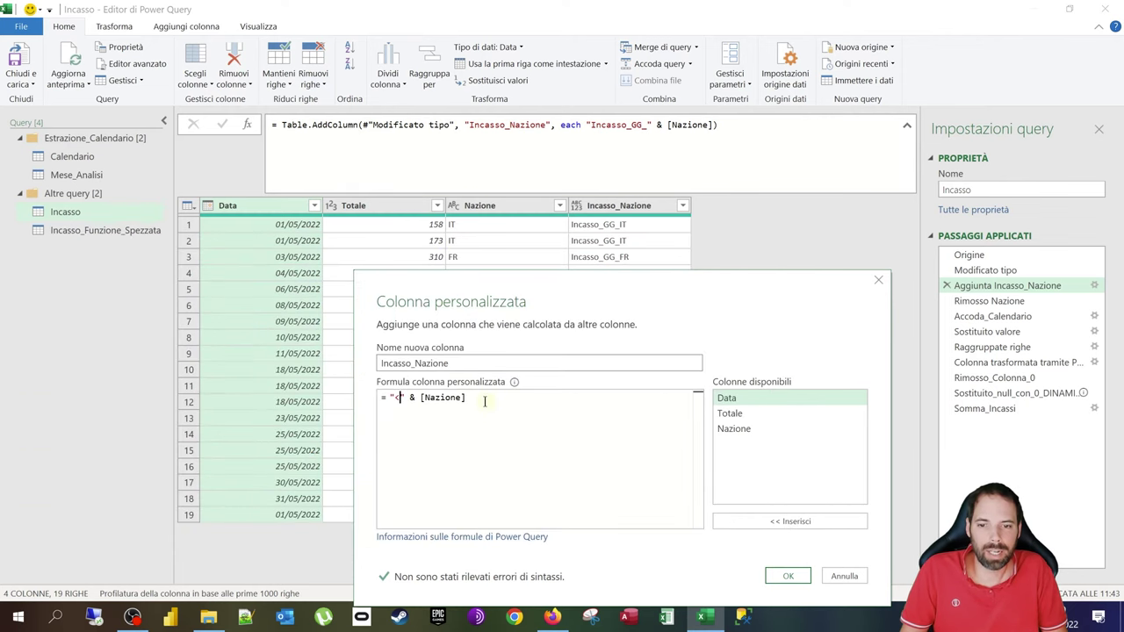
left_click(865, 581)
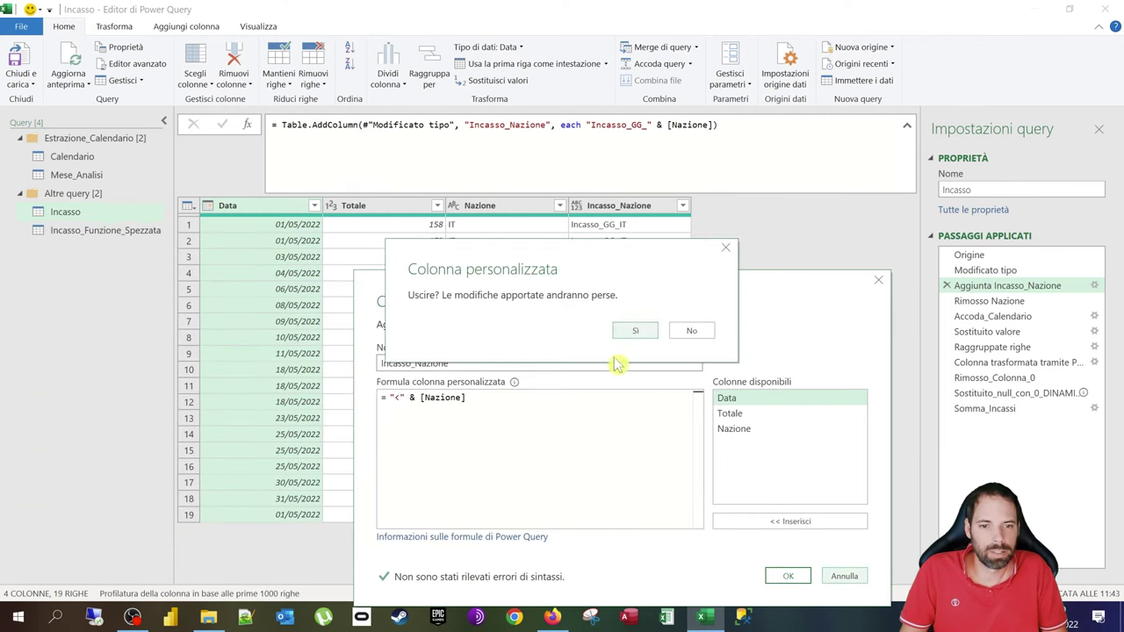
left_click(647, 334)
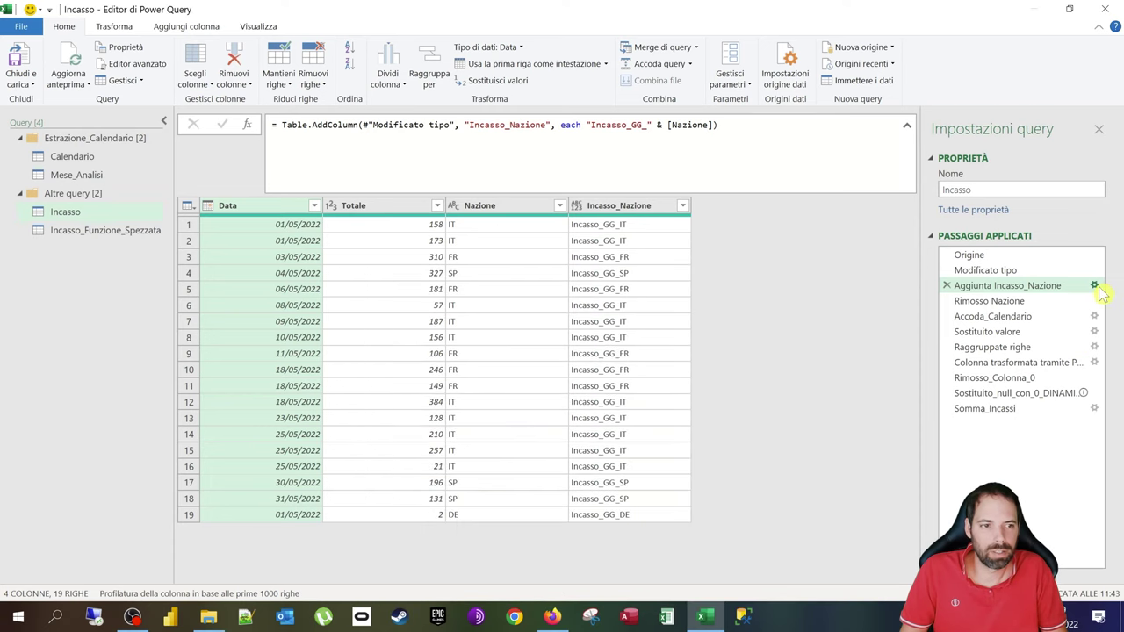
left_click(1093, 286)
left_click(446, 296)
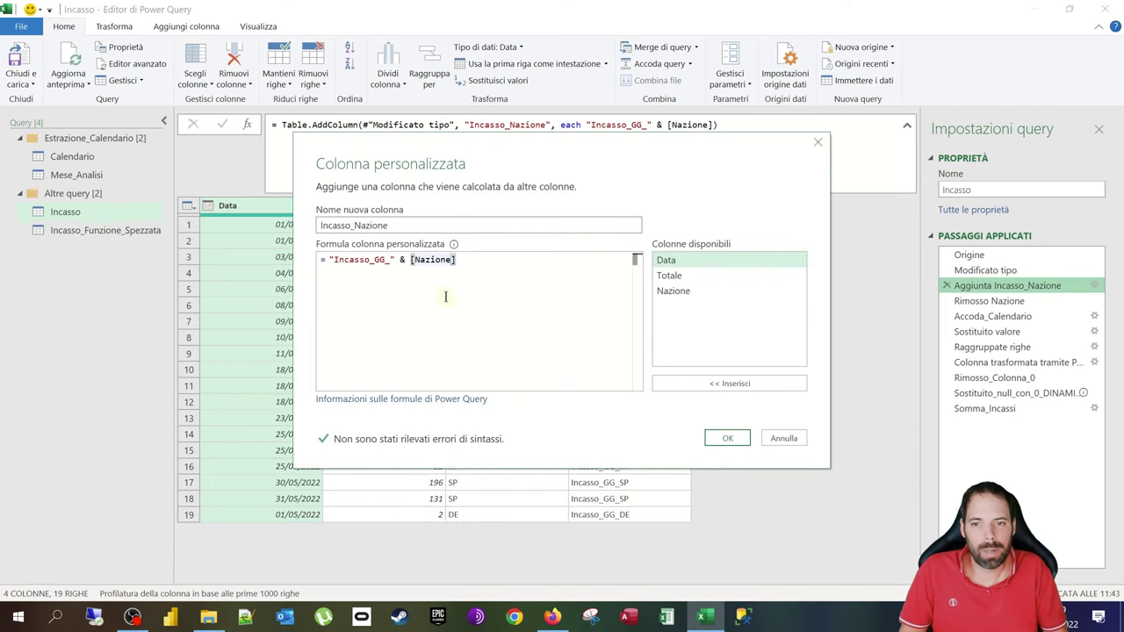
left_click_drag(503, 248, 396, 259)
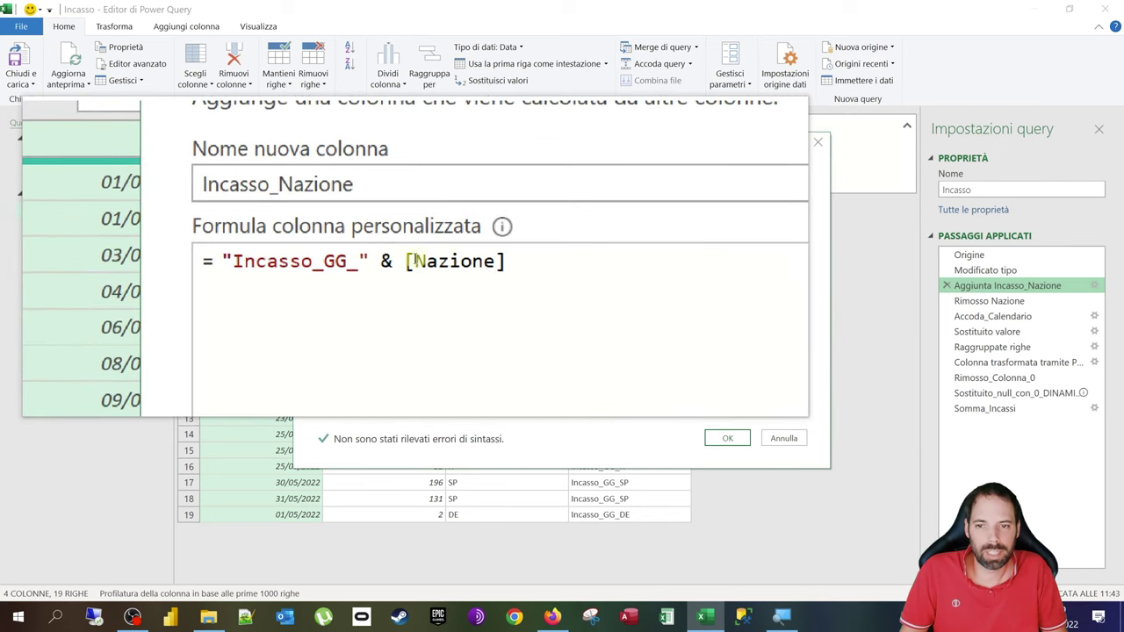
key("super")
key("super")
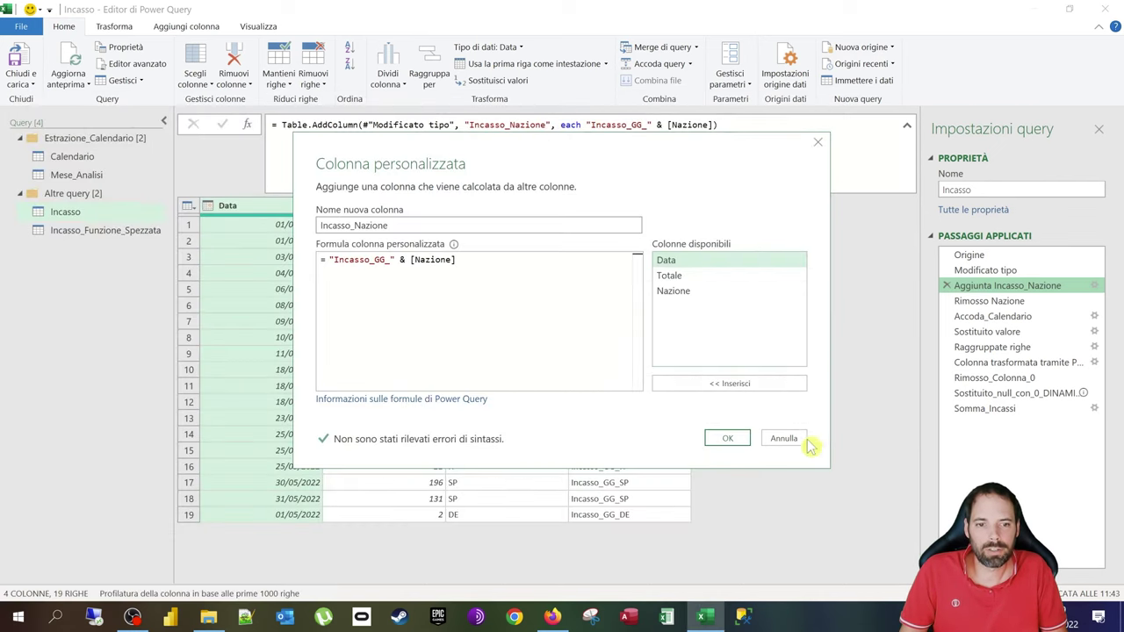
left_click(783, 438)
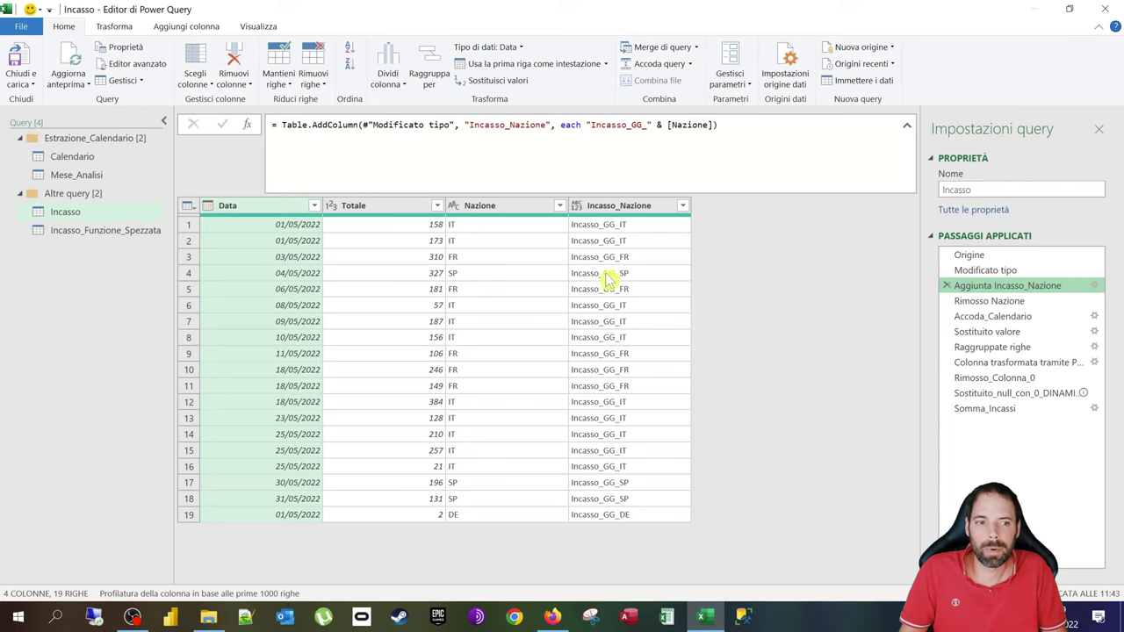
Step: Review the steps that remove the Nazione column and append the Calendario dates
left_click(506, 208)
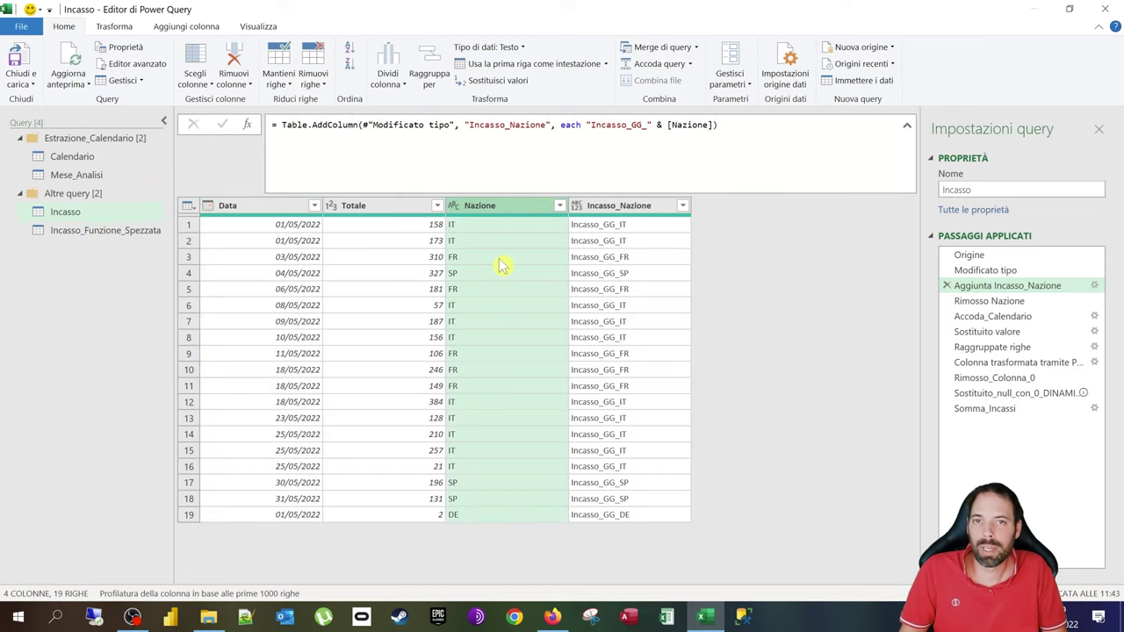
left_click(965, 301)
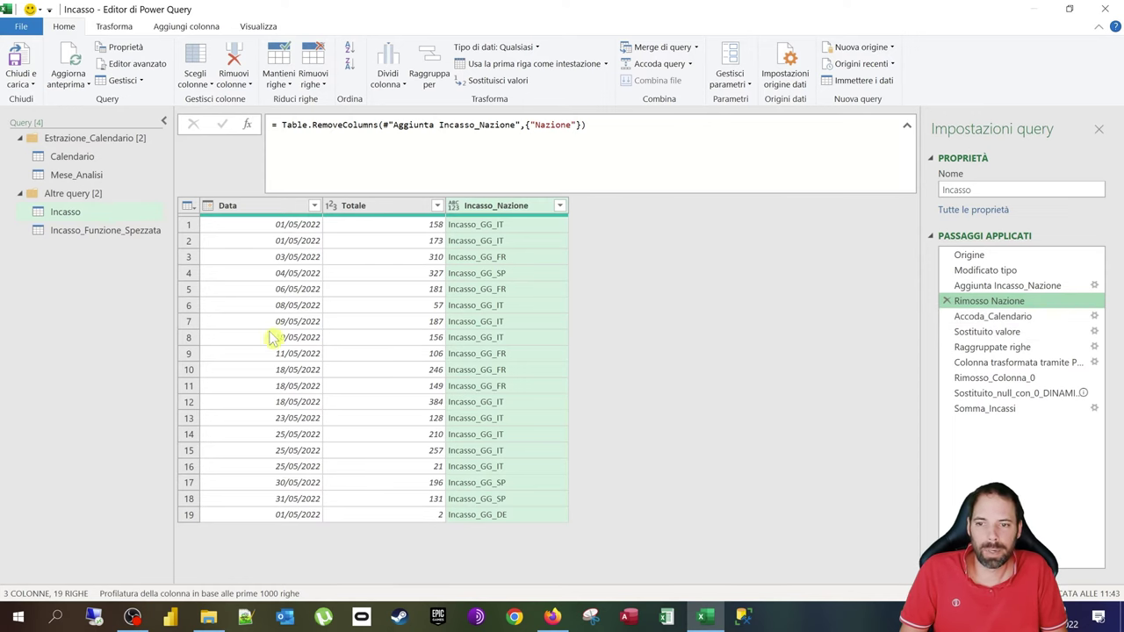
left_click(1009, 316)
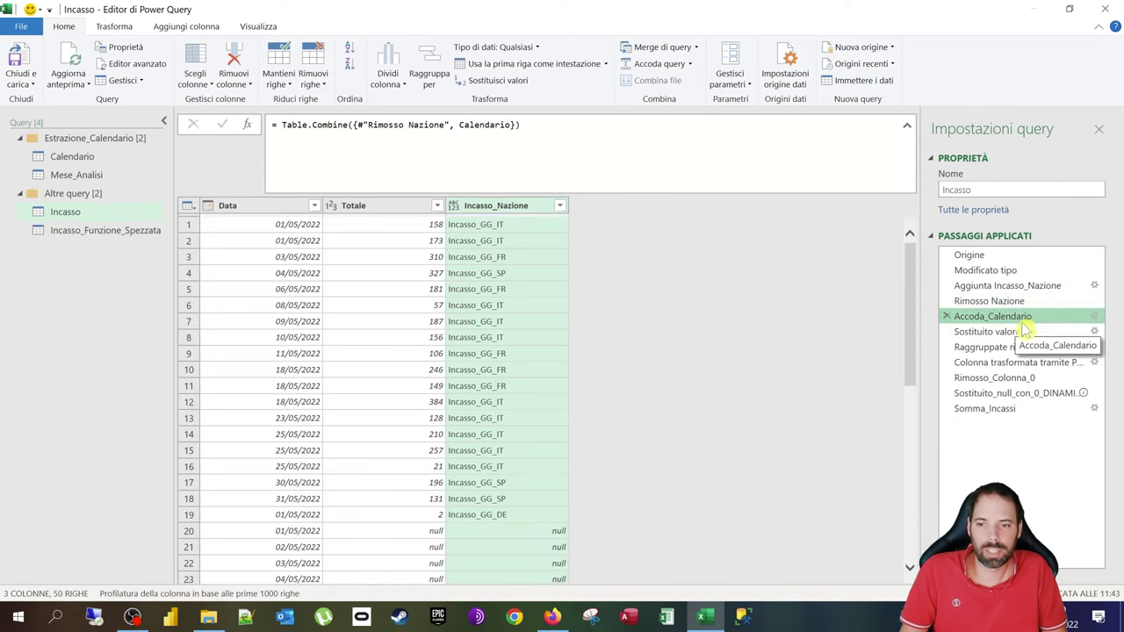
scroll(427, 344, "down", 7)
scroll(428, 345, "up", 7)
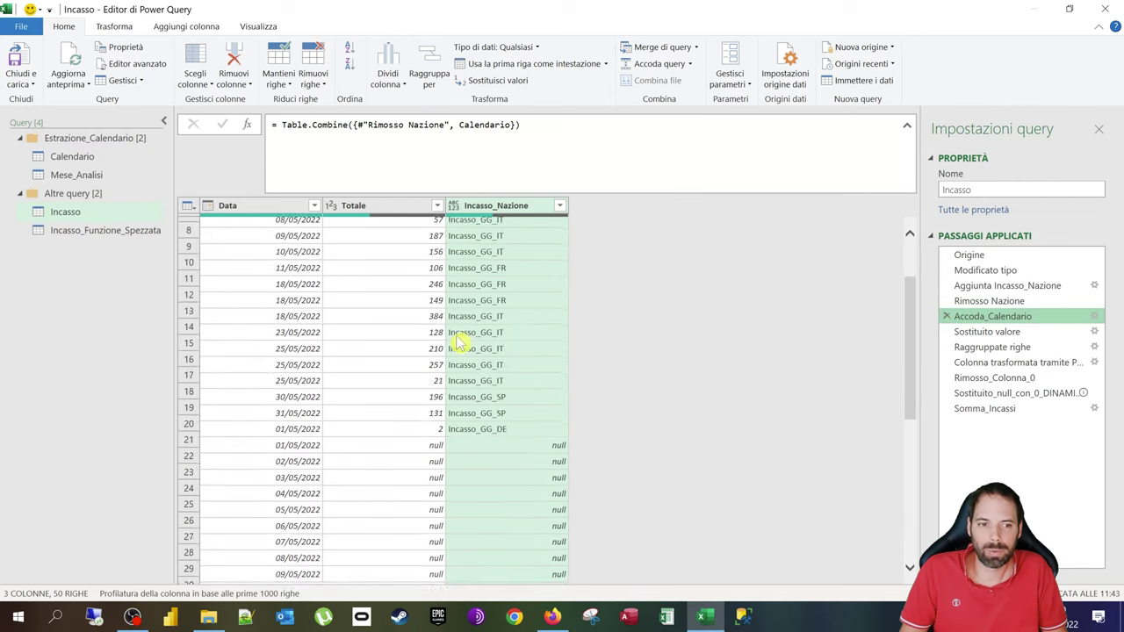
scroll(421, 395, "down", 5)
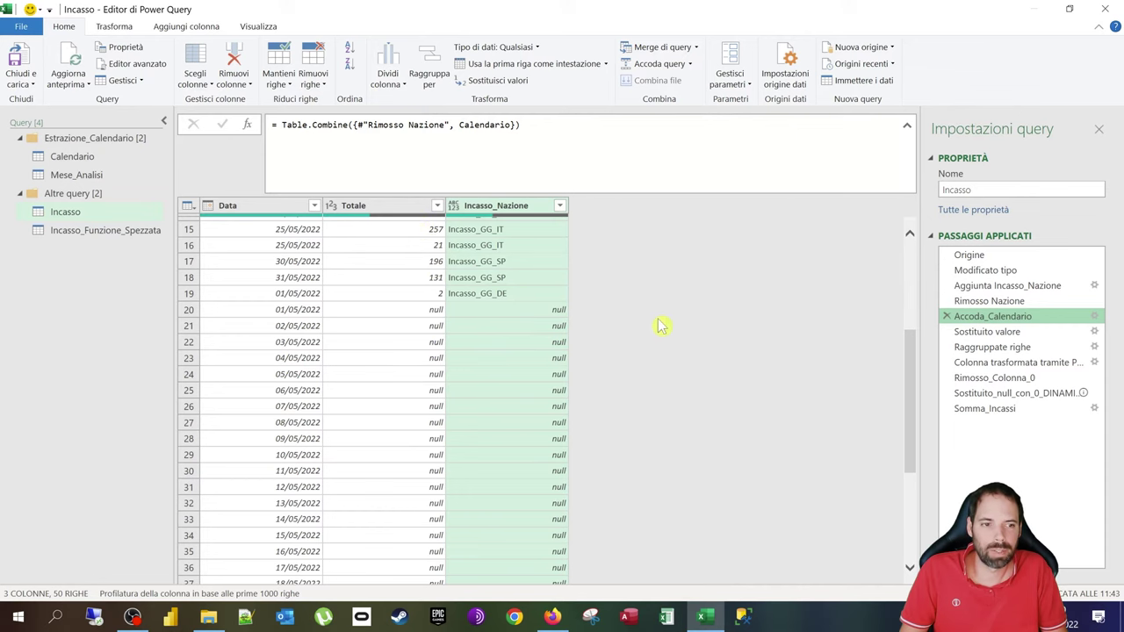
Step: Show the Sostituito valore step with nulls as 0, then the Raggruppate righe grouped table
left_click(975, 332)
scroll(456, 351, "down", 7)
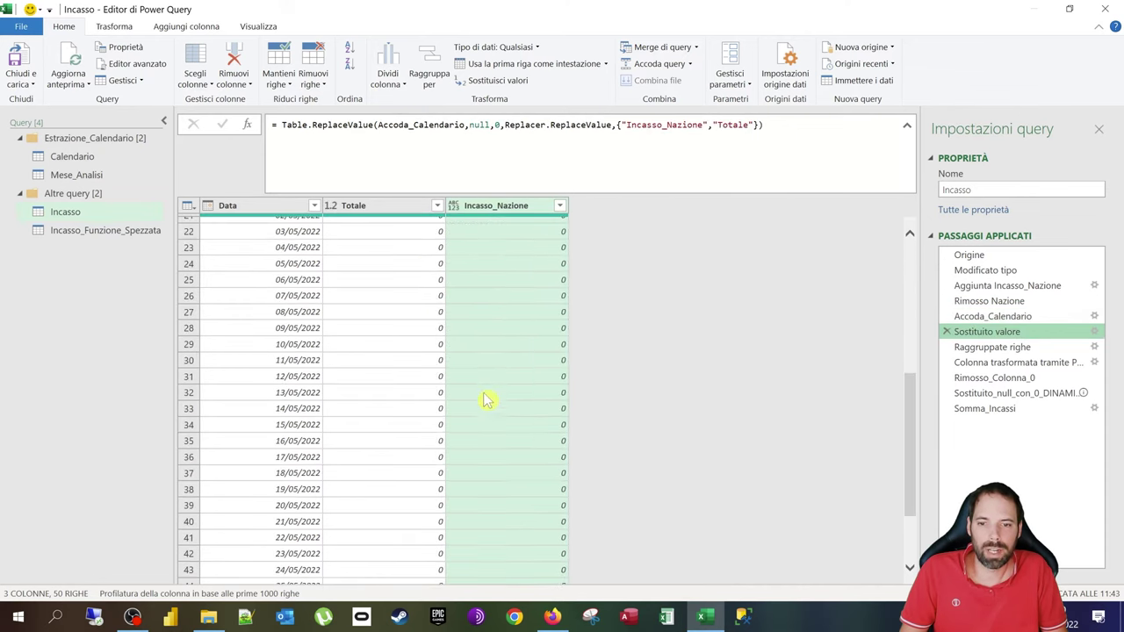
scroll(489, 400, "up", 7)
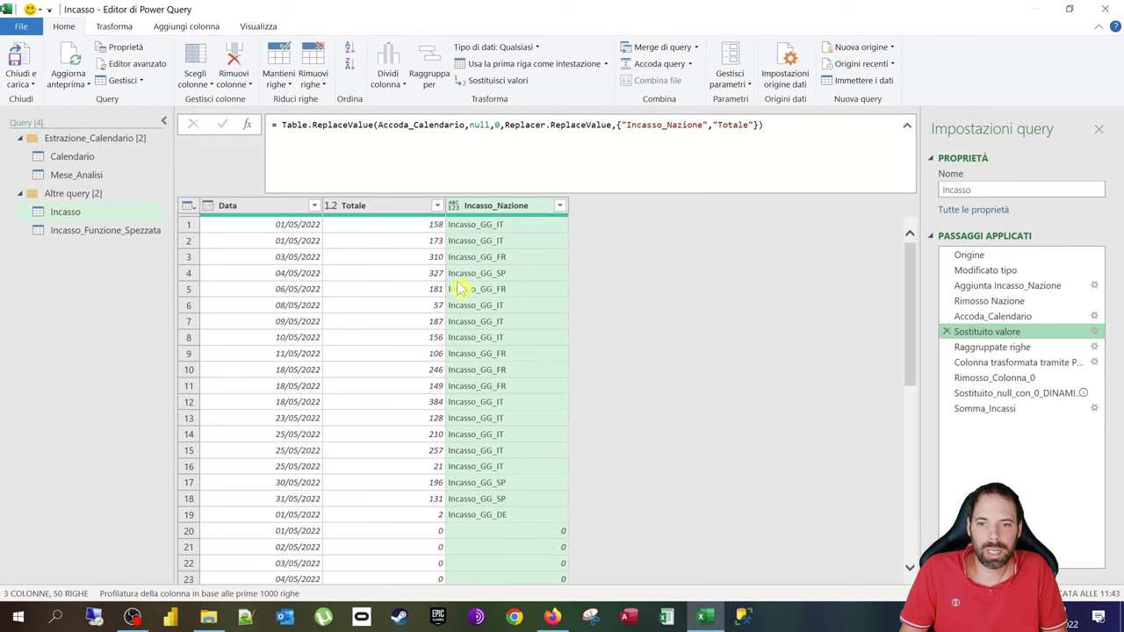
scroll(386, 282, "down", 1)
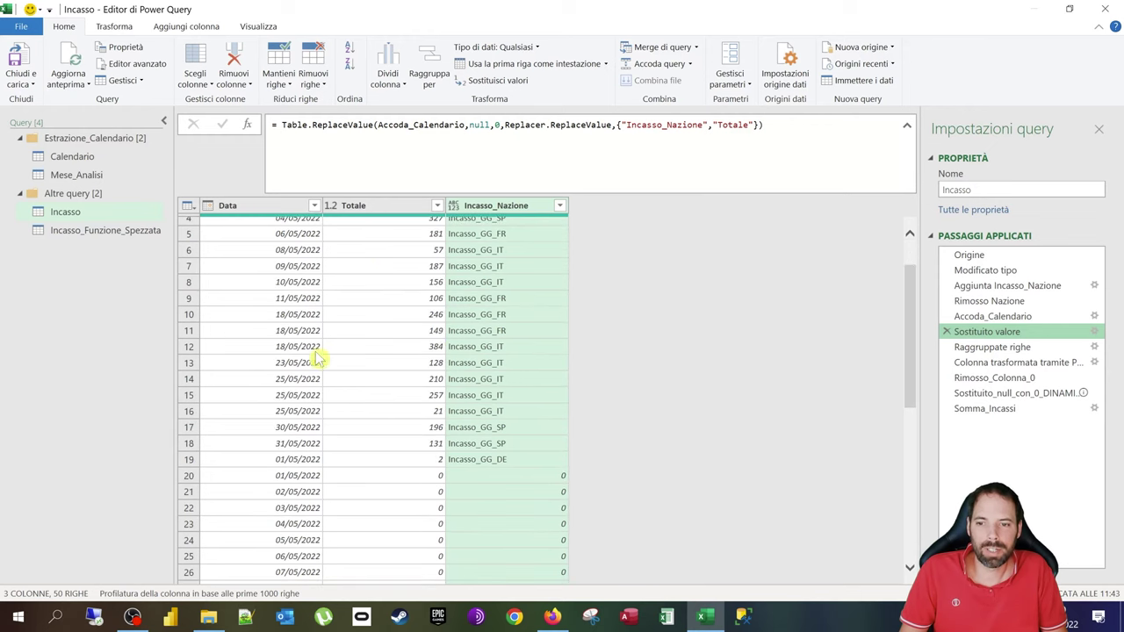
scroll(320, 360, "up", 1)
left_click(991, 347)
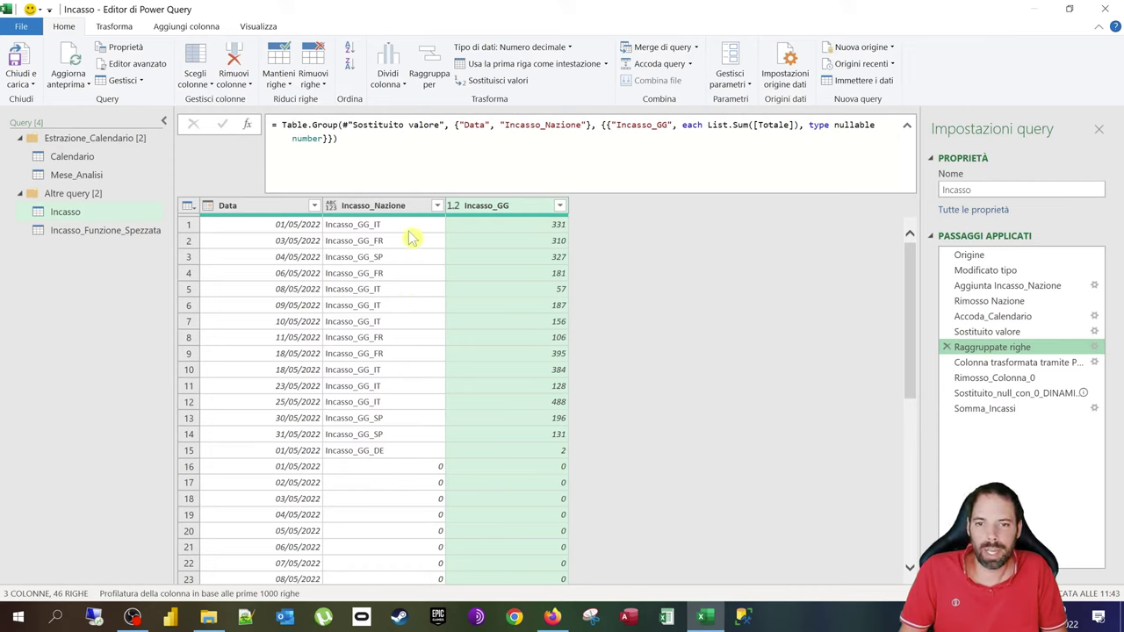
Step: Back on Sostituito valore, inspect row 2's date and its Totale value of 173
left_click(986, 331)
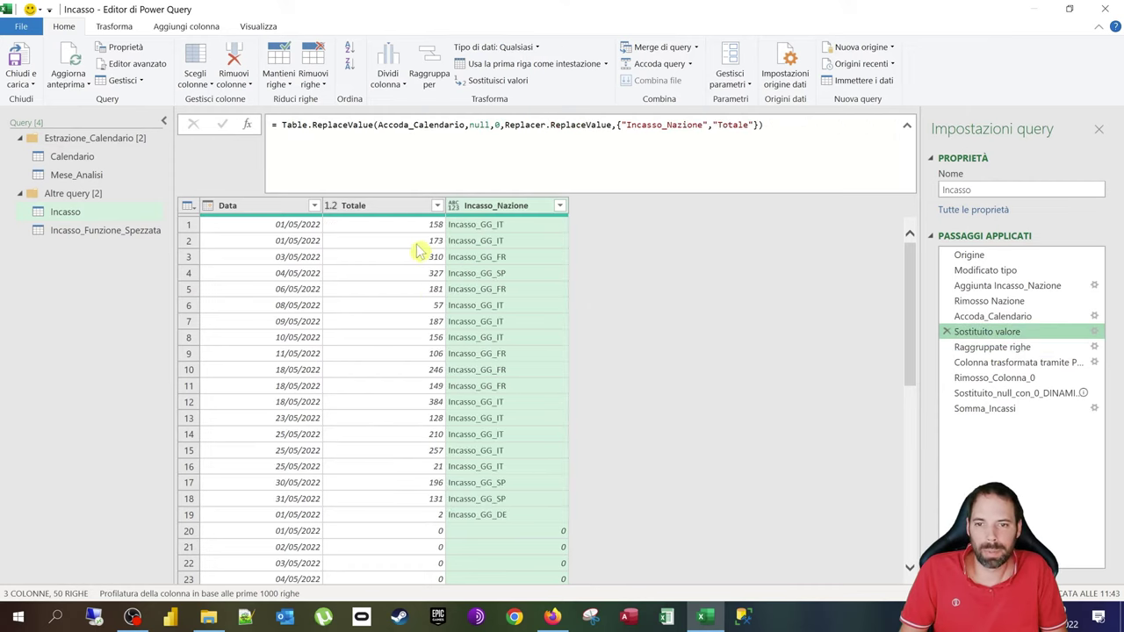
left_click(297, 228)
left_click(290, 242)
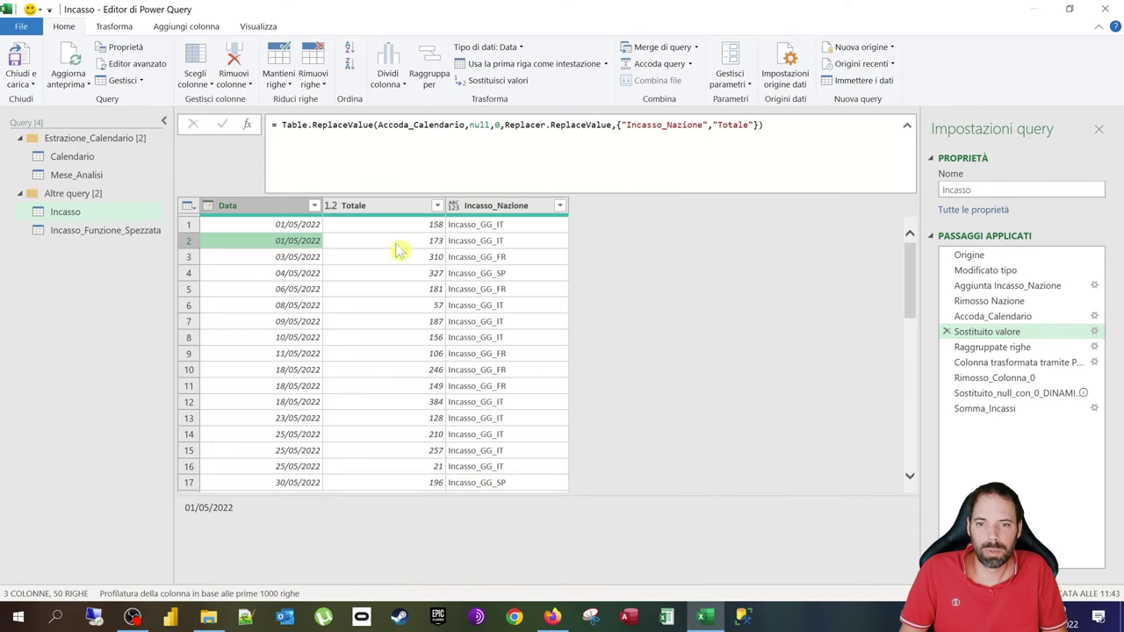
left_click(494, 241)
left_click(430, 240)
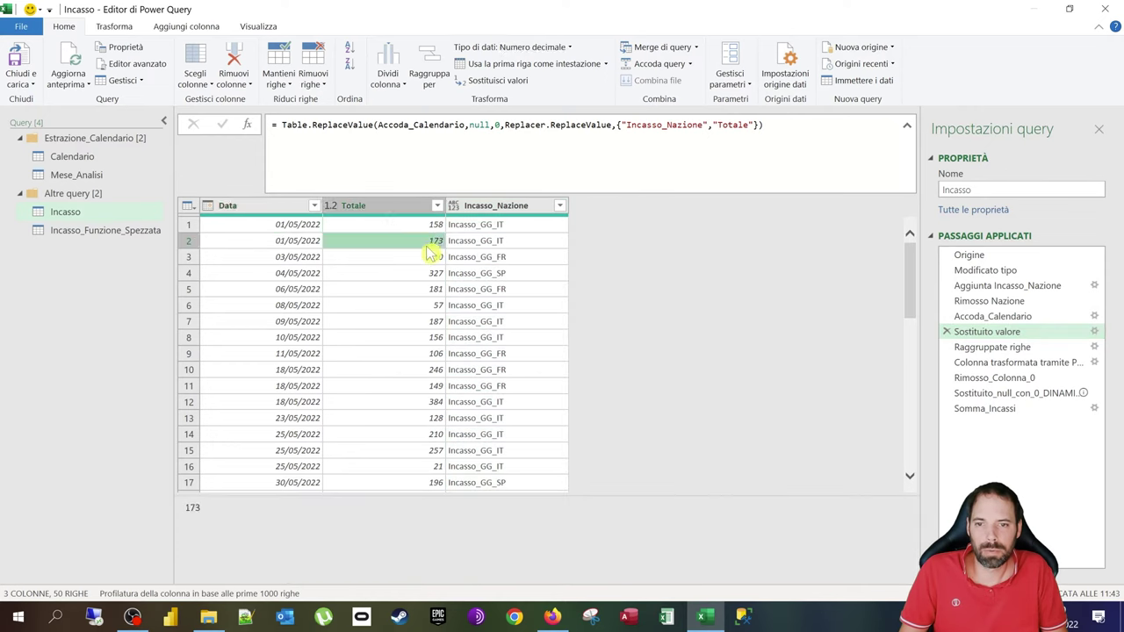
Step: In Raggruppate righe, inspect the first Incasso_GG total 331 and row 16's nation 0
left_click(996, 348)
left_click(541, 231)
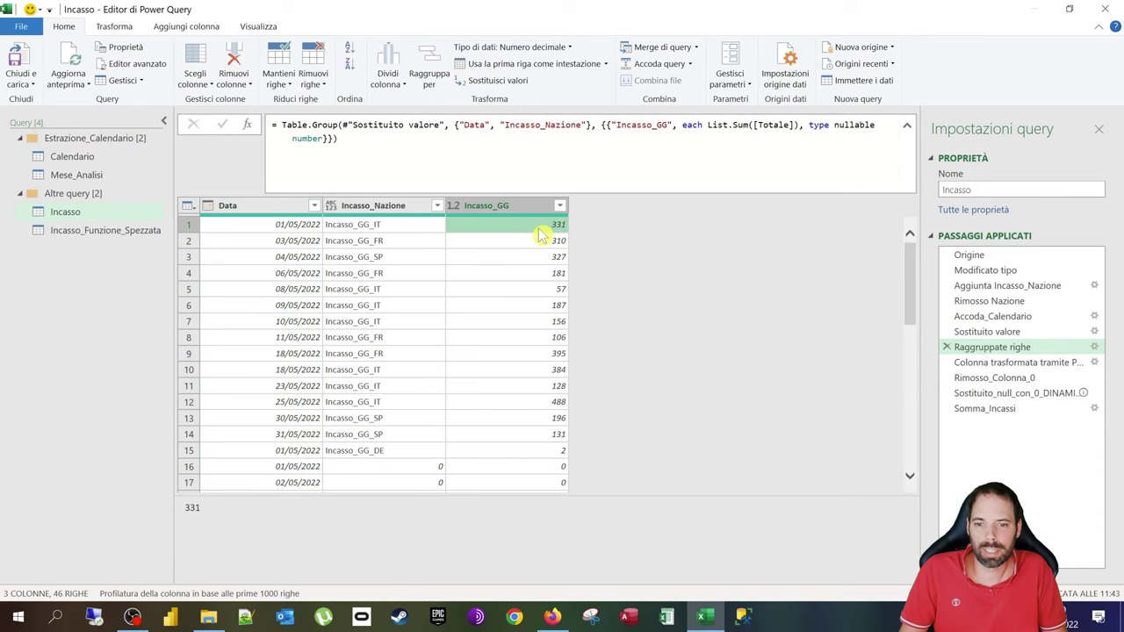
scroll(401, 431, "down", 3)
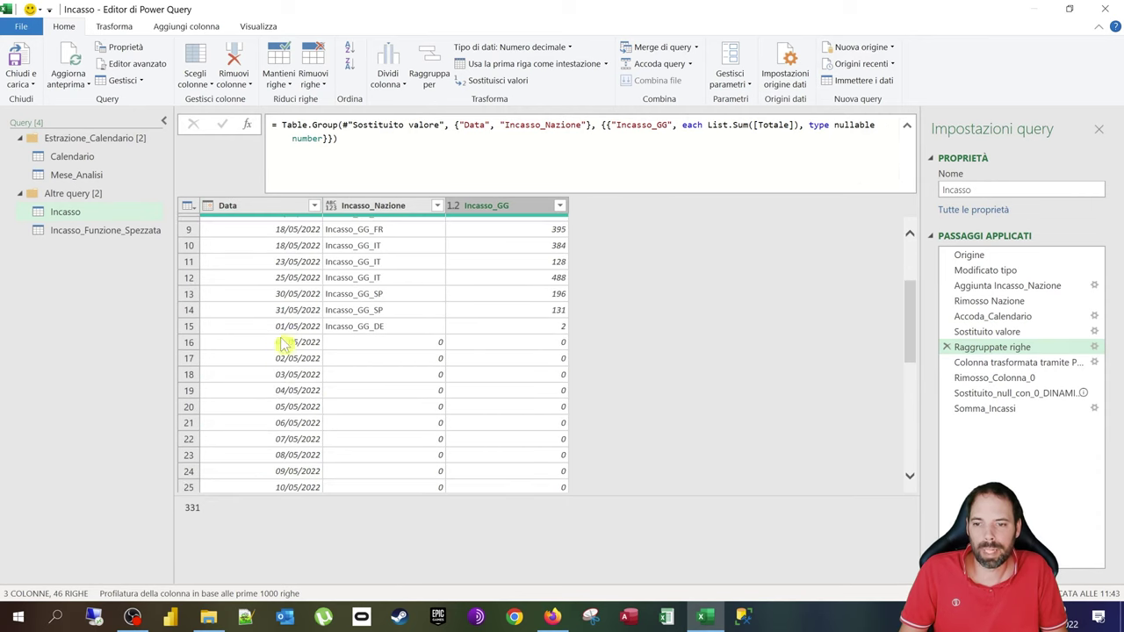
left_click(282, 342)
left_click(390, 347)
left_click(502, 347)
left_click(387, 344)
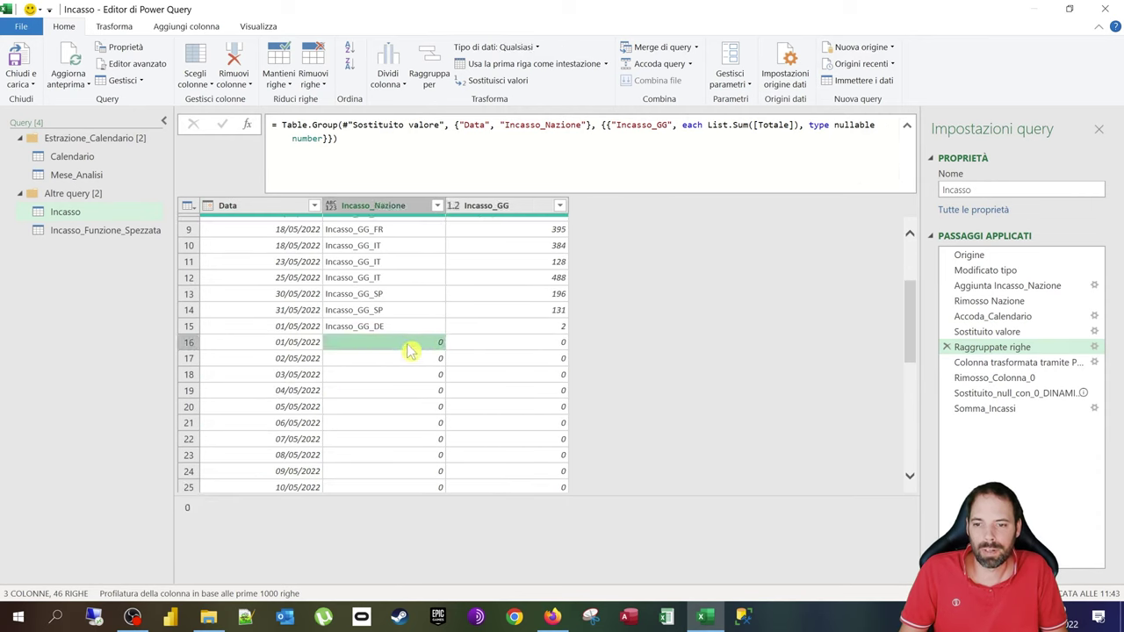
scroll(420, 349, "up", 3)
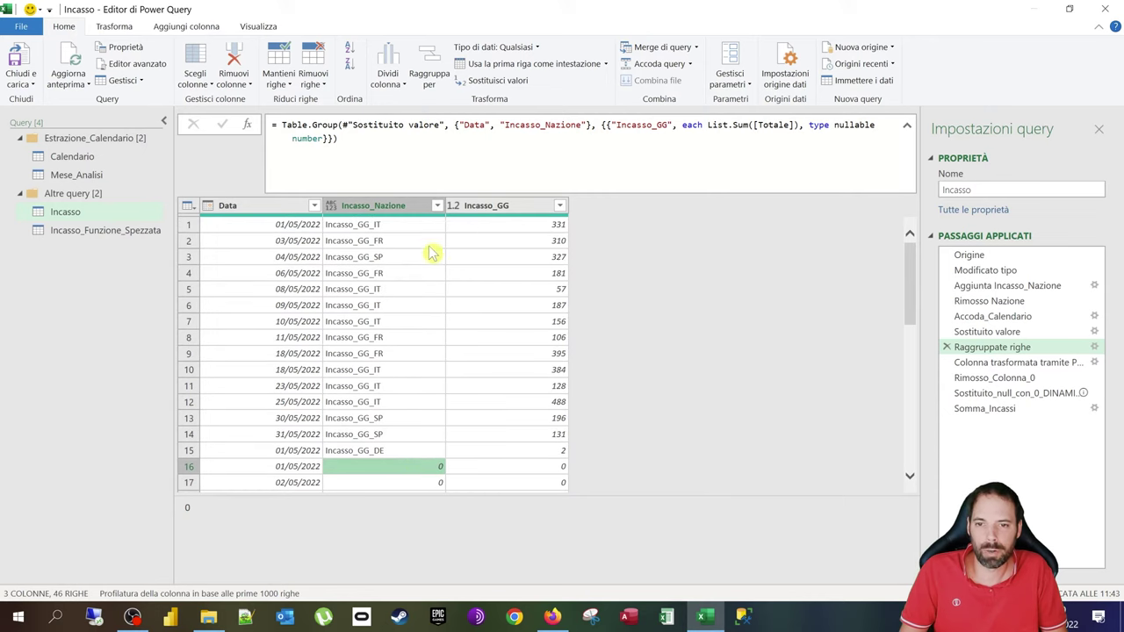
left_click(485, 230)
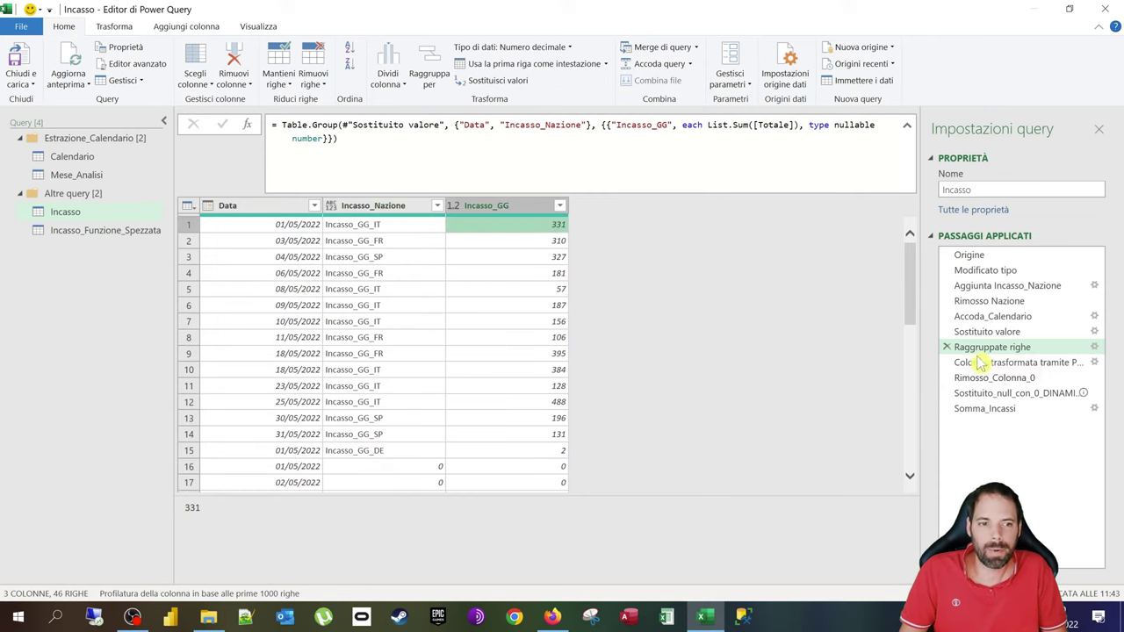
left_click(355, 207)
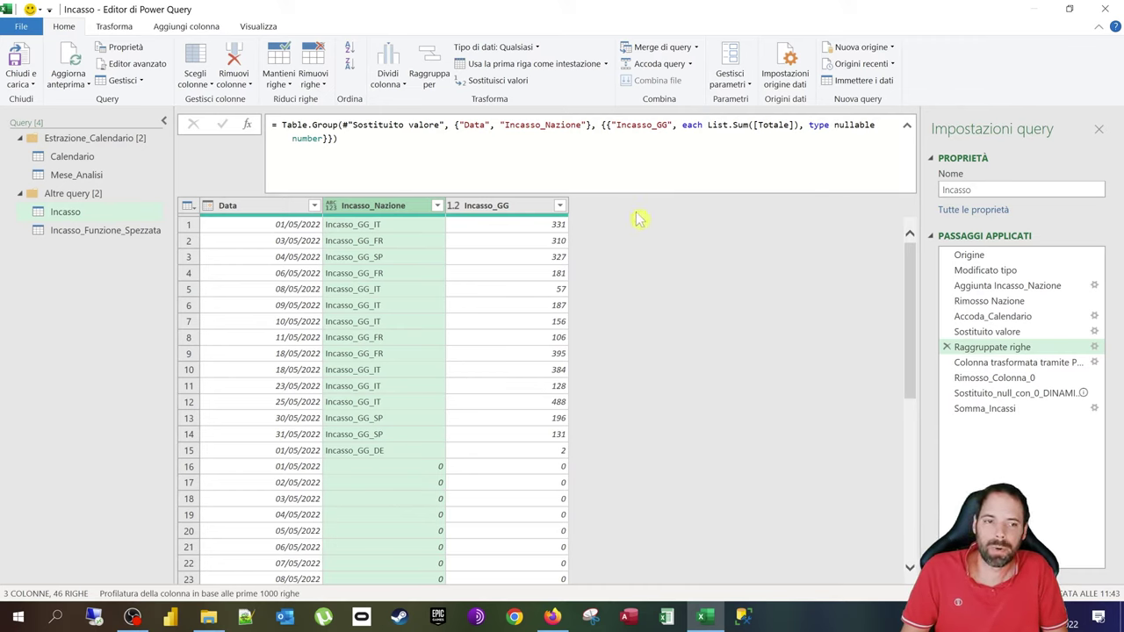
Step: Show the pivot step and select the Incasso_GG_FR and Incasso_GG_SP columns
left_click(990, 363)
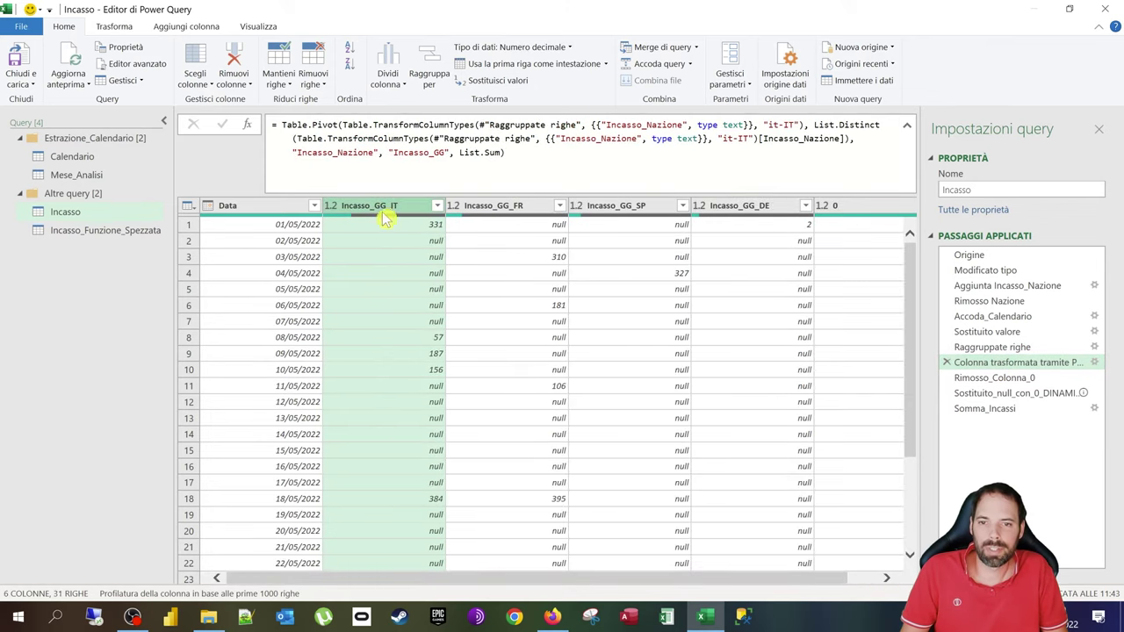
left_click(517, 211)
left_click(667, 221)
Step: Select the Incasso_GG_DE and 0 columns in the pivoted table
left_click(769, 226)
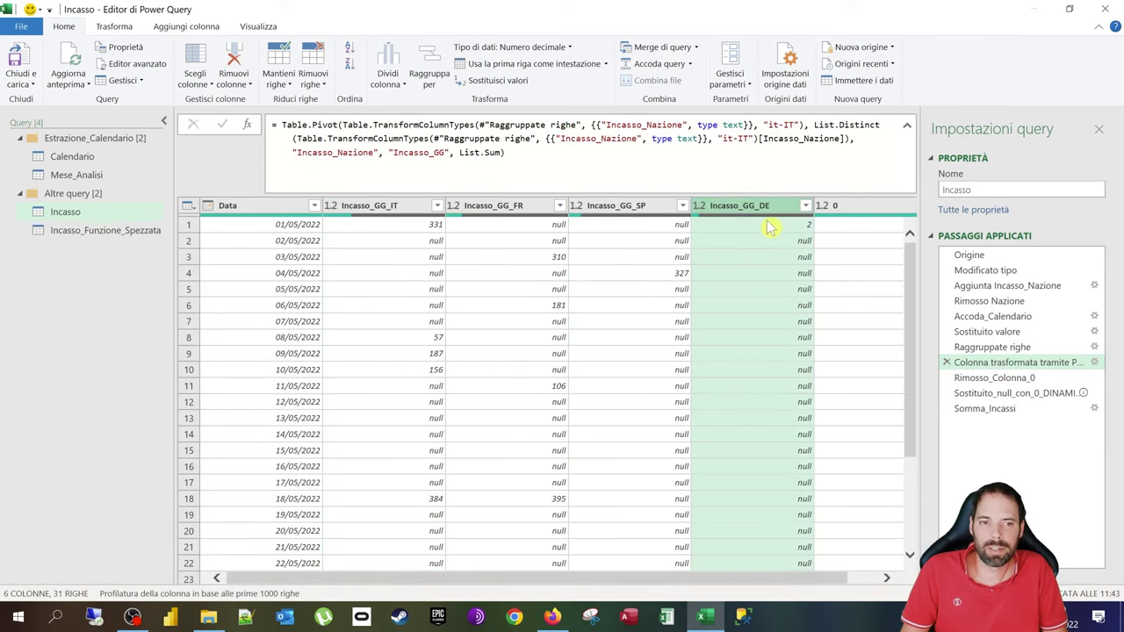
scroll(815, 579, "right", 2)
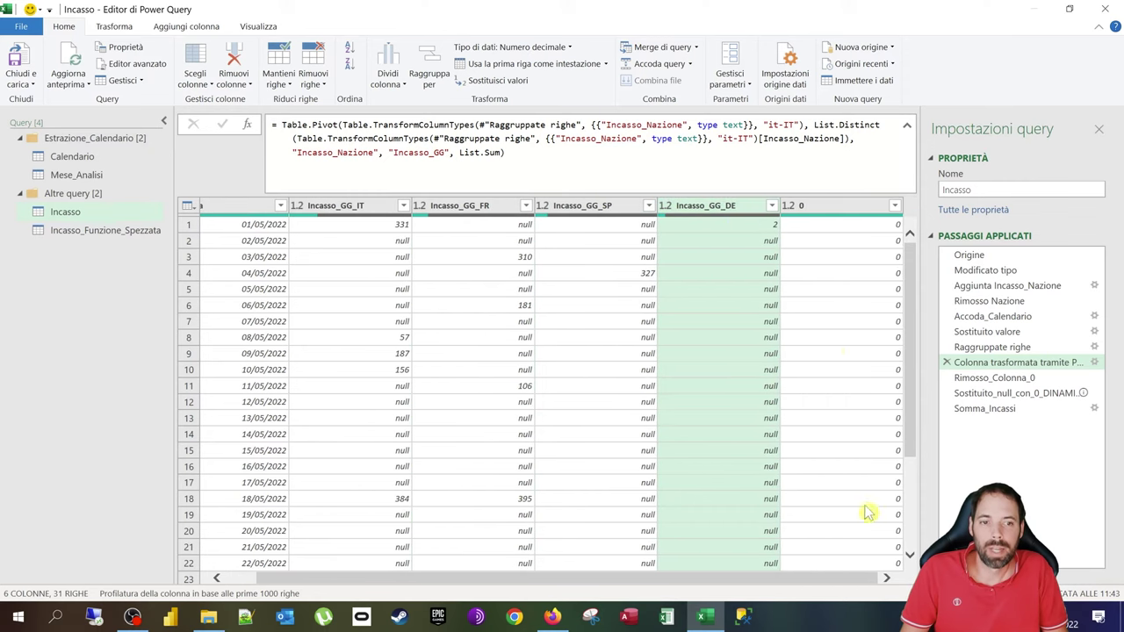
left_click(830, 228)
Step: Revisit Raggruppate righe to check the nation values in row 16 and a later row
left_click(974, 347)
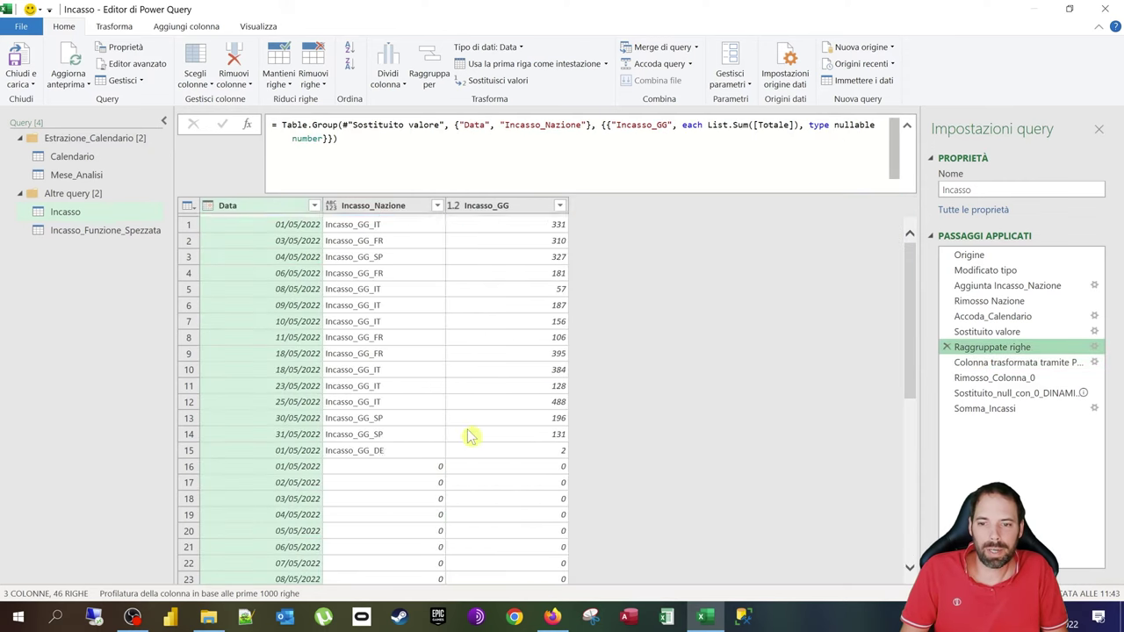
left_click(373, 475)
scroll(379, 402, "down", 5)
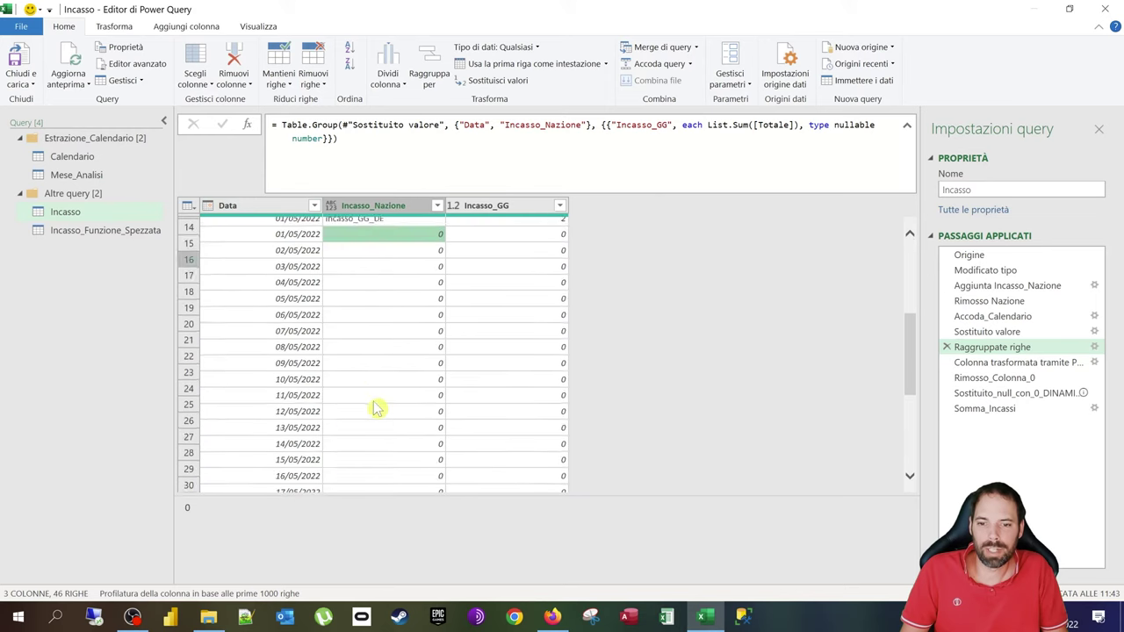
left_click(373, 402)
scroll(376, 408, "up", 5)
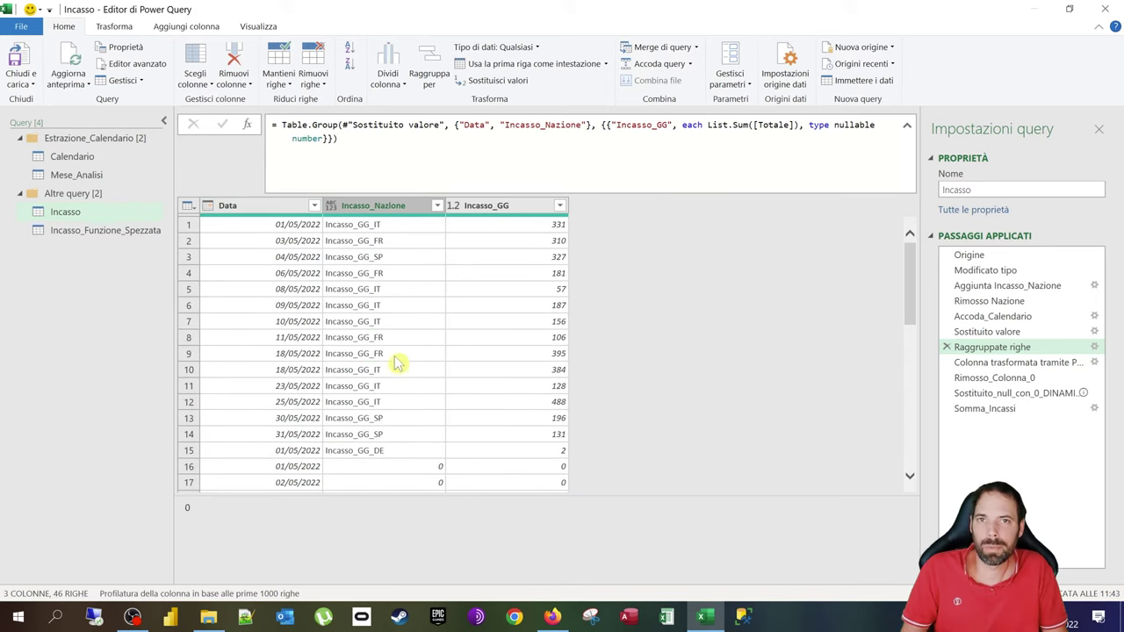
Step: Switch the ribbon to the Trasforma commands
left_click(121, 28)
scroll(308, 84, "up", 1)
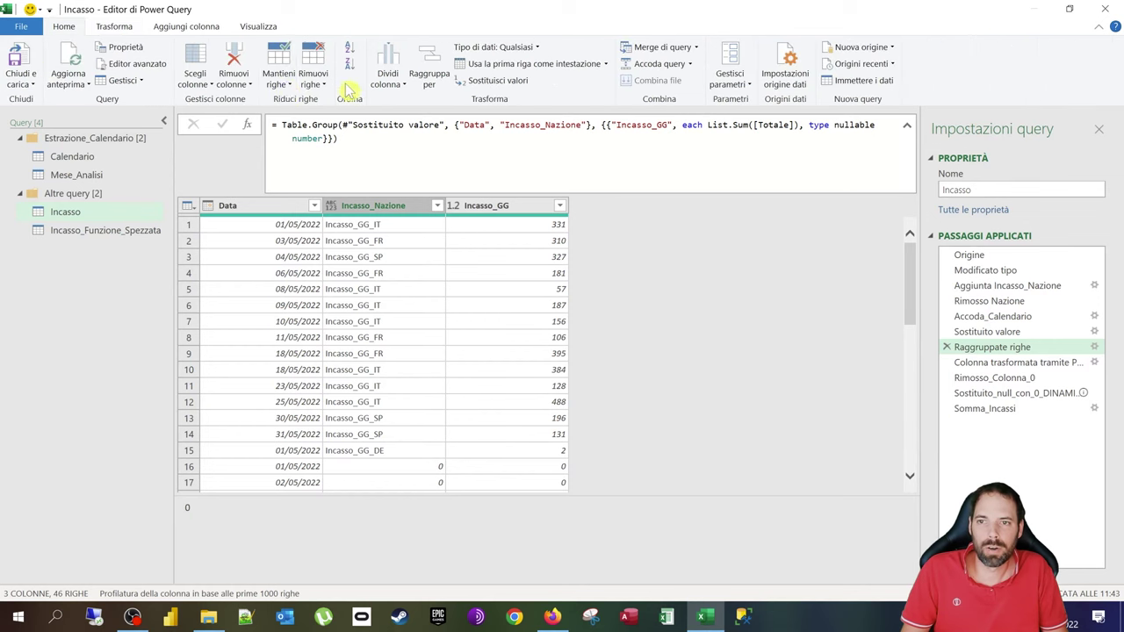
left_click(121, 31)
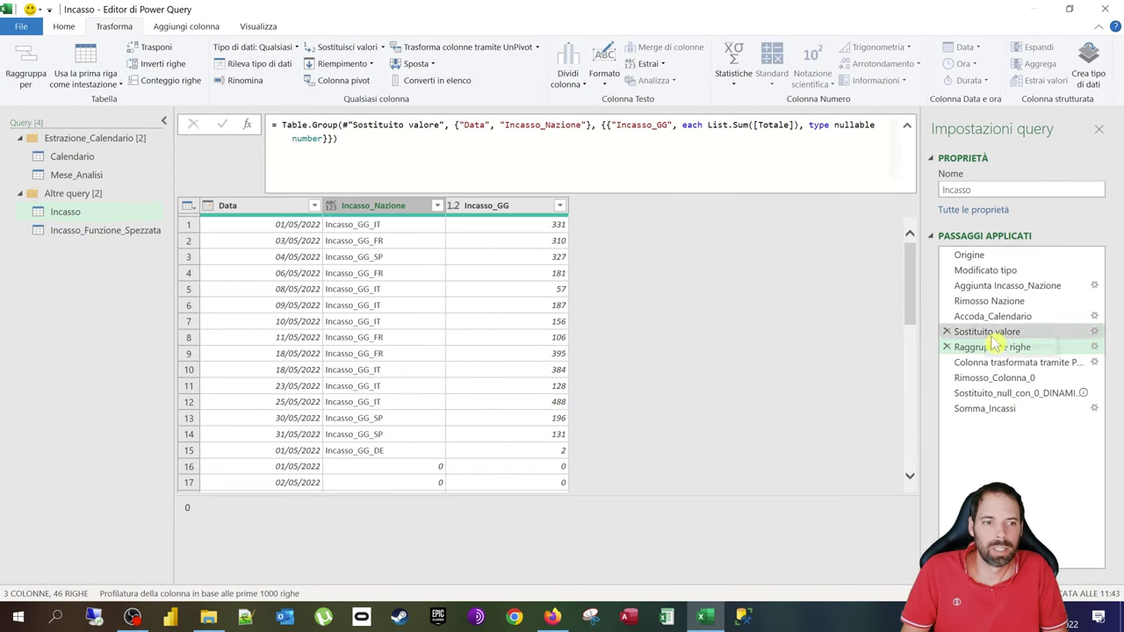
Step: On the pivot step, inspect row 2's 02/05/2022 values per nation, then select the 0 column
left_click(993, 365)
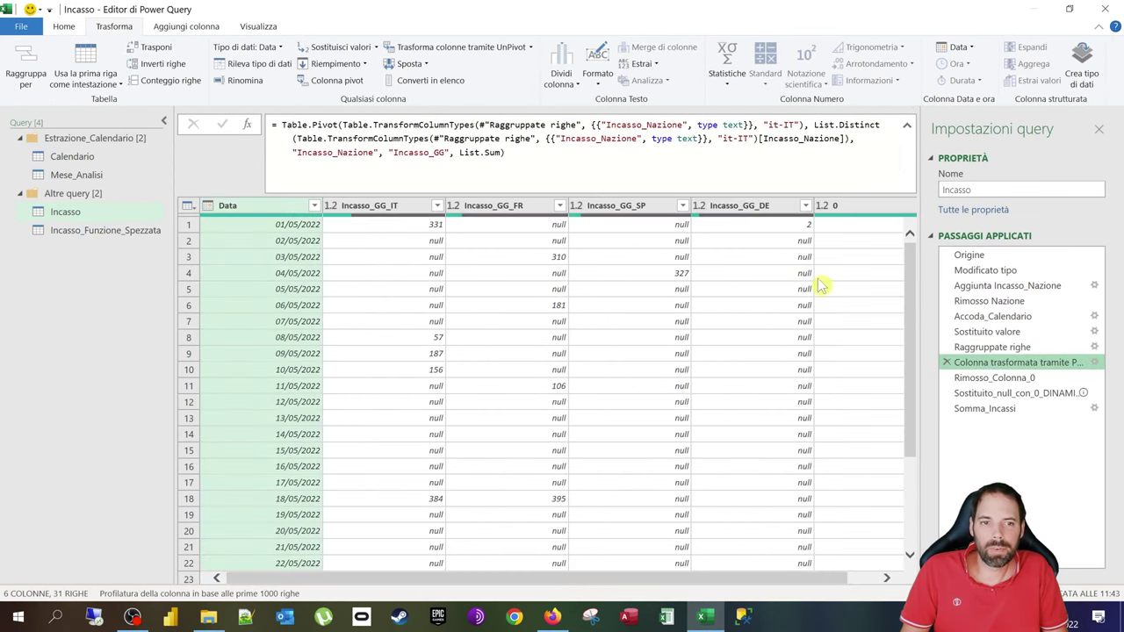
left_click(844, 230)
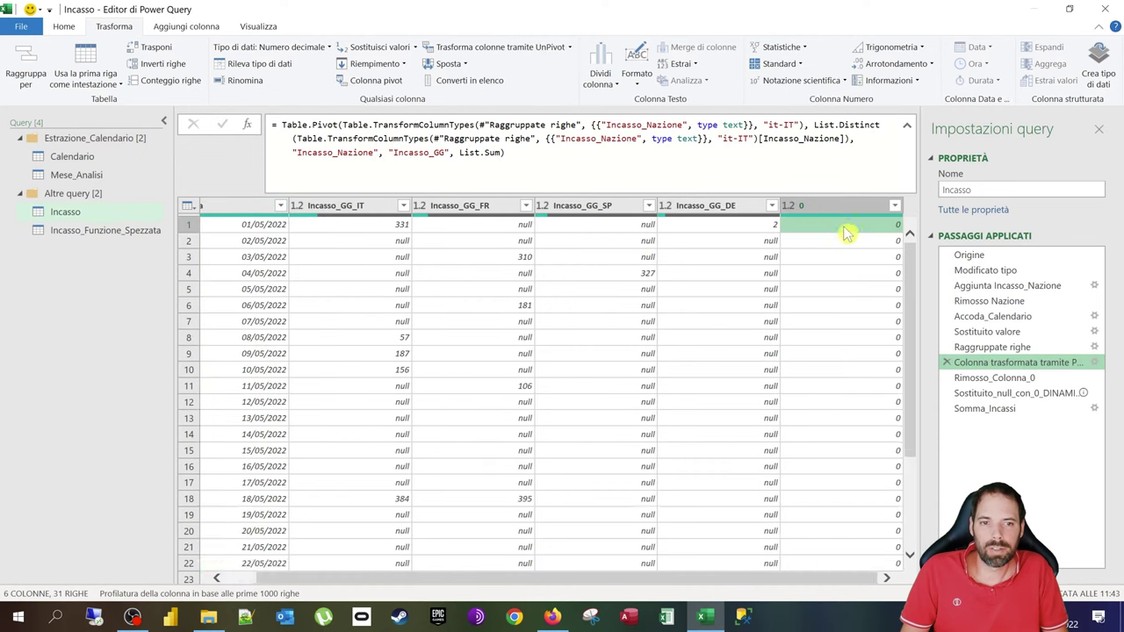
left_click(395, 246)
left_click(474, 240)
left_click(606, 241)
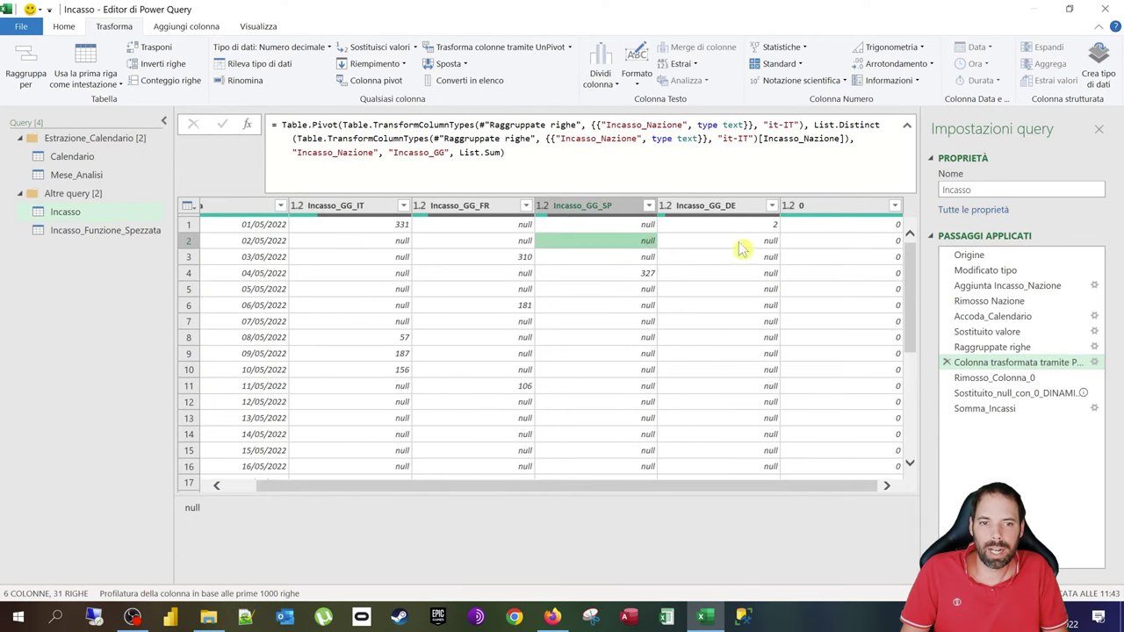
left_click(737, 241)
left_click(257, 248)
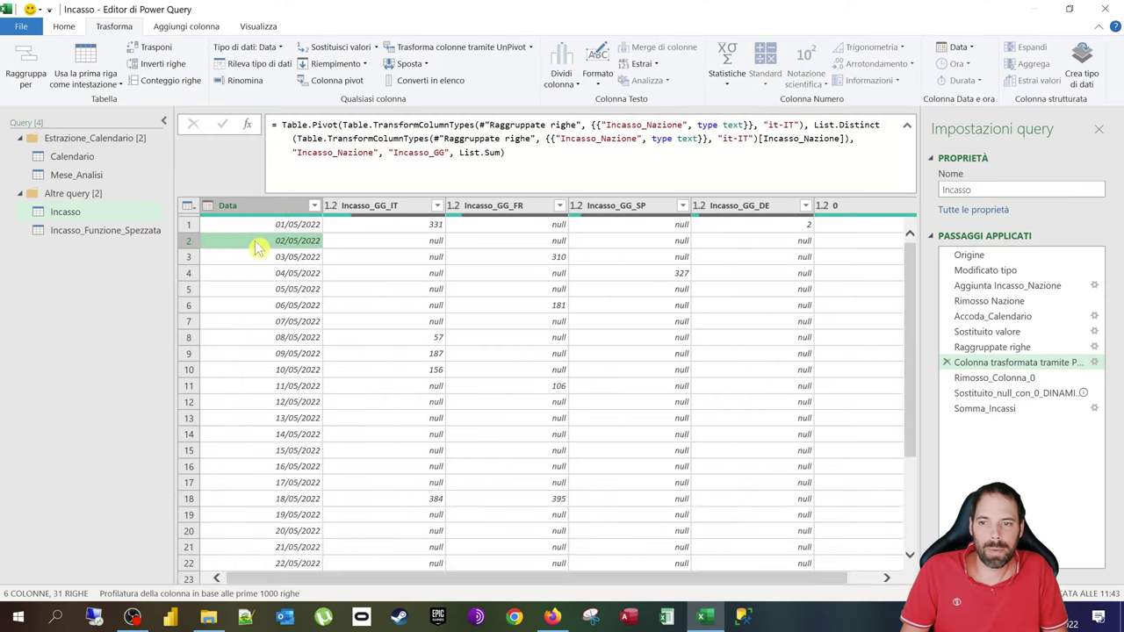
scroll(375, 309, "down", 2)
scroll(376, 309, "down", 3)
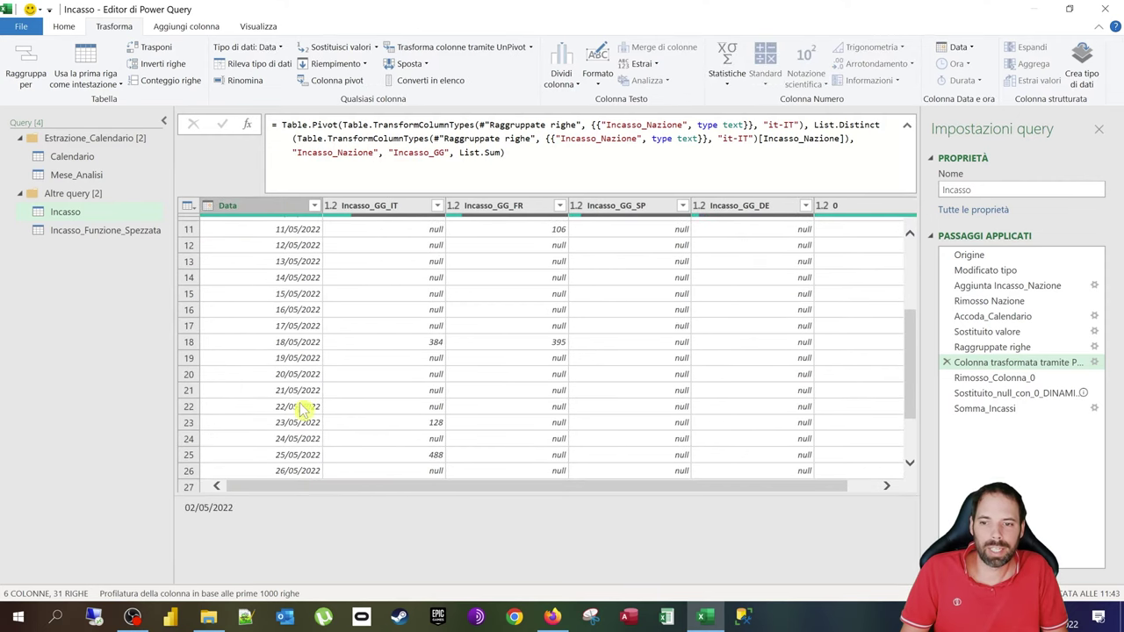
scroll(303, 434, "up", 5)
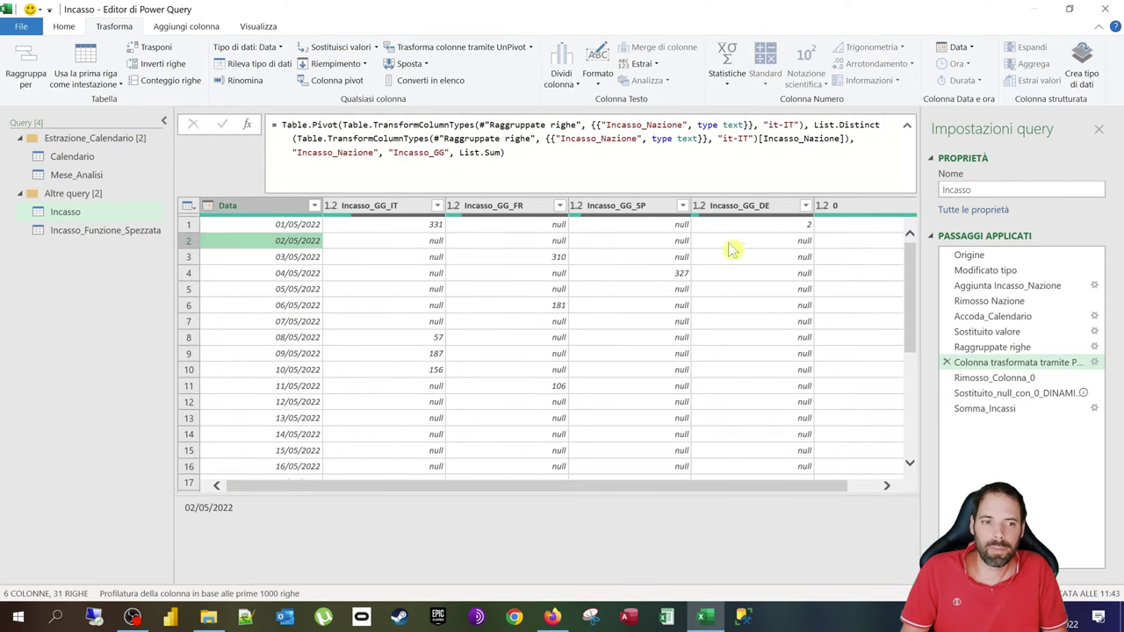
left_click(860, 209)
Step: Point out nulls in the FR, SP and DE columns of Rimosso_Colonna_0, then show the dynamic replacement step
left_click(987, 378)
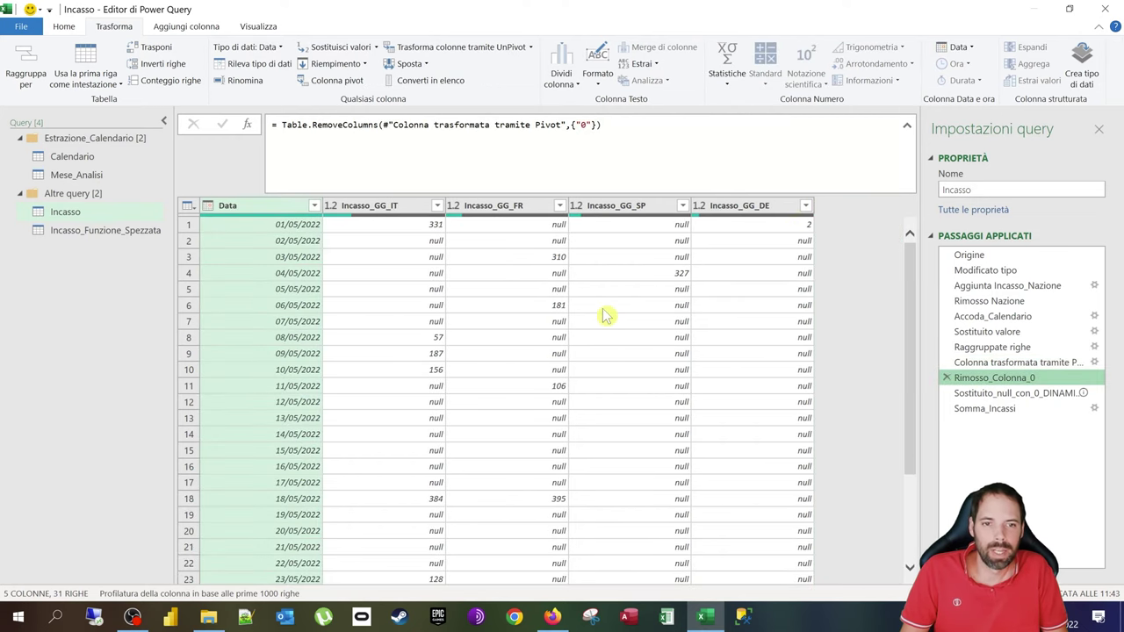
left_click(428, 246)
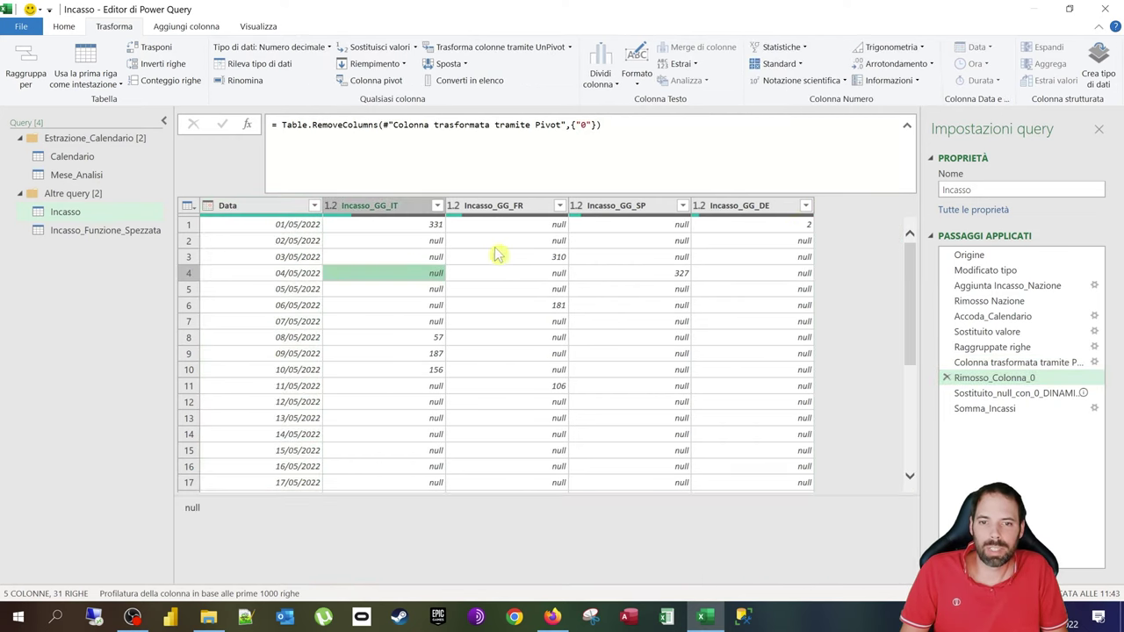
left_click(540, 226)
left_click(663, 242)
left_click(751, 240)
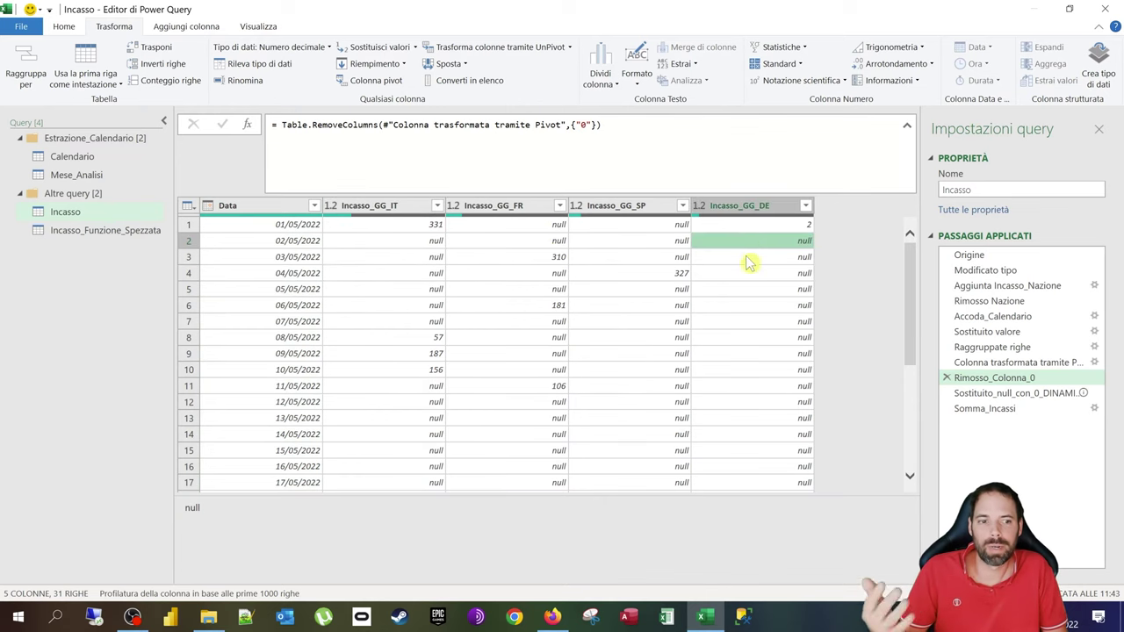
left_click(1010, 392)
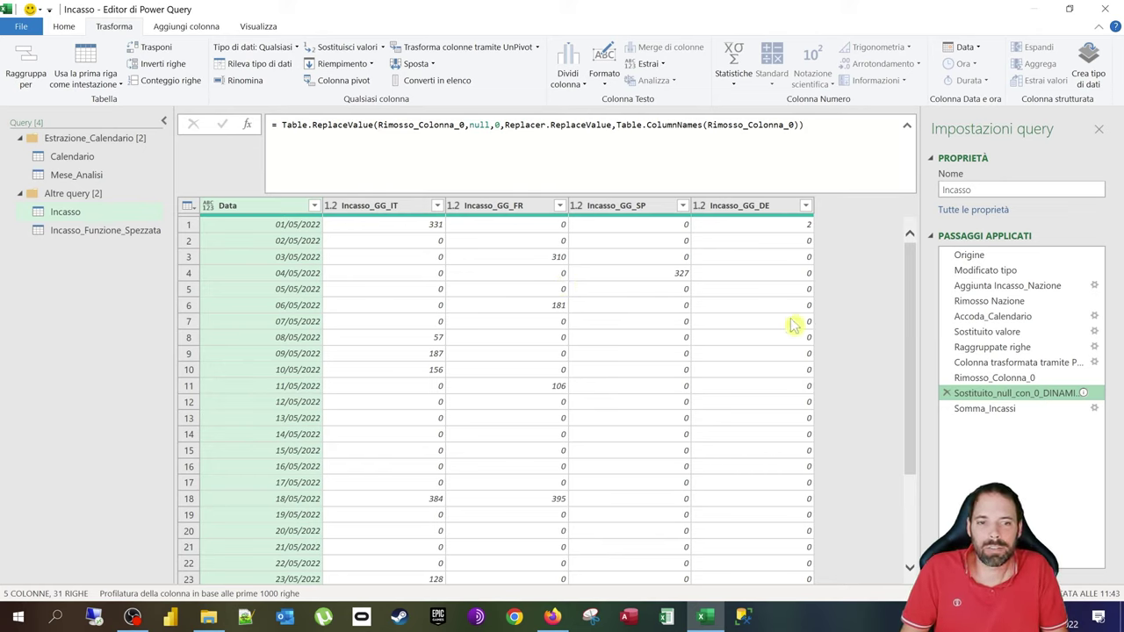
Step: Compare Rimosso_Colonna_0 with the dynamic replacement, end on Rimosso_Colonna_0 with Incasso_GG_SP selected
left_click(988, 379)
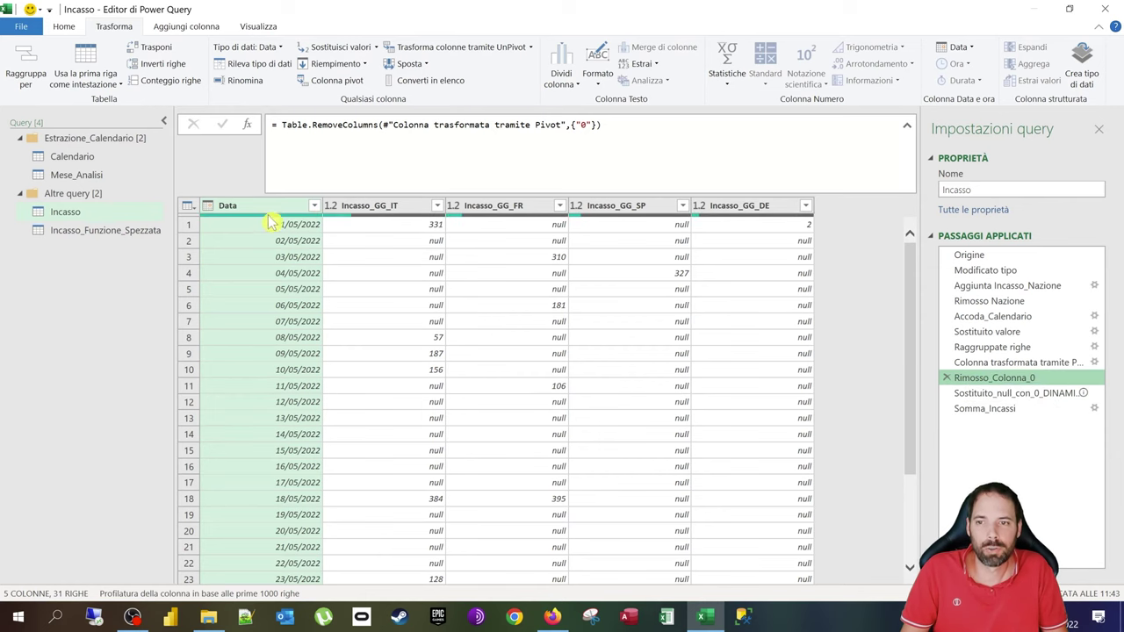
scroll(254, 281, "down", 3)
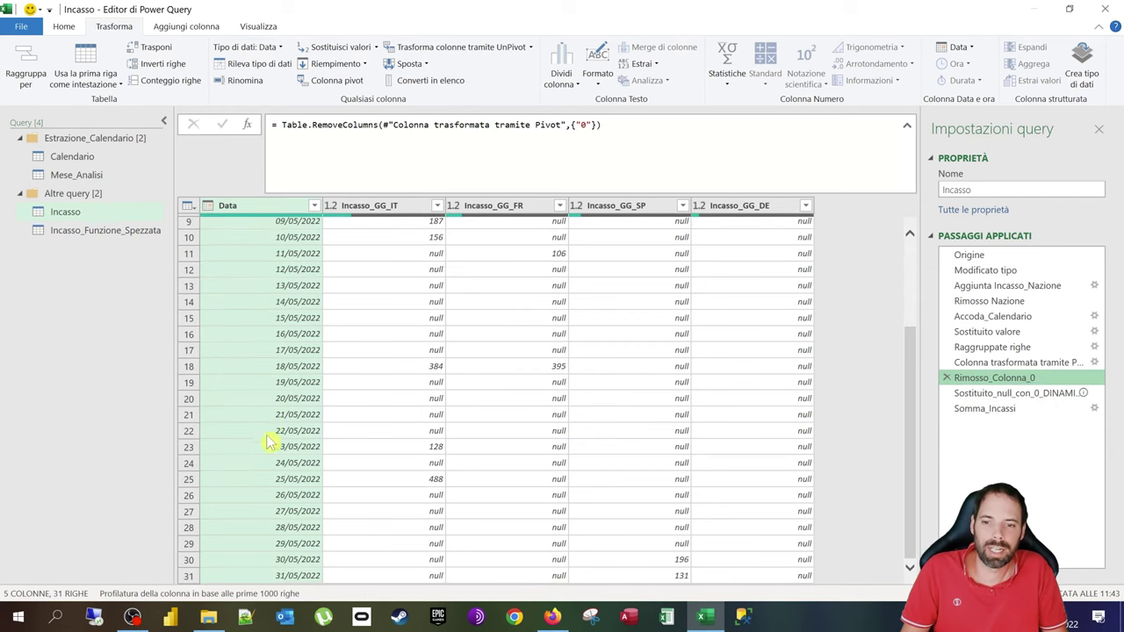
scroll(298, 343, "up", 3)
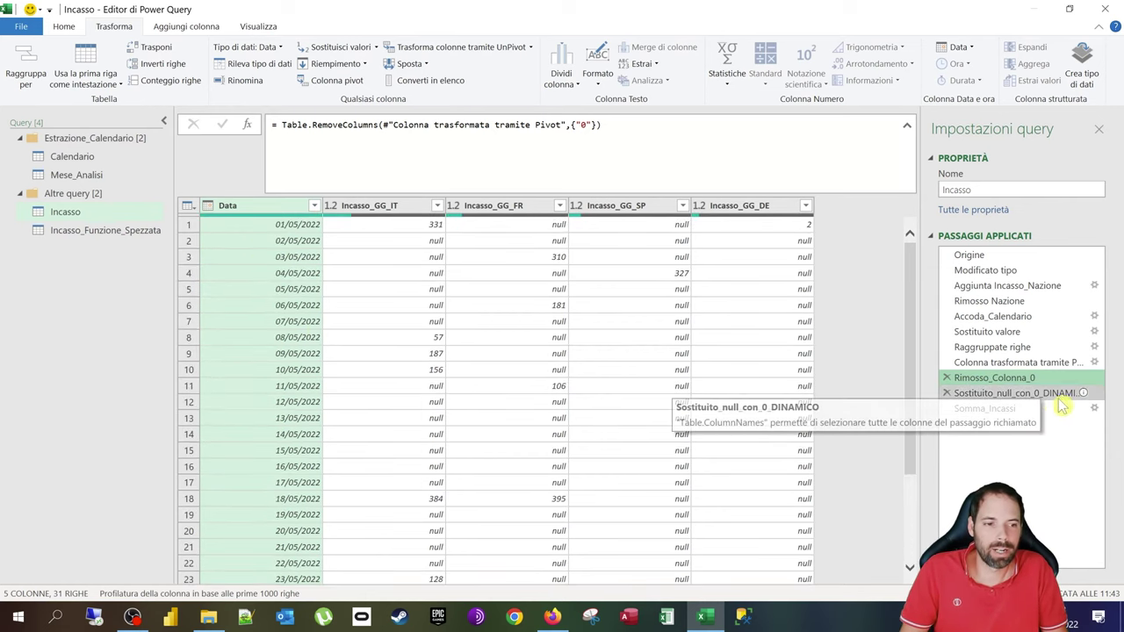
left_click(1045, 395)
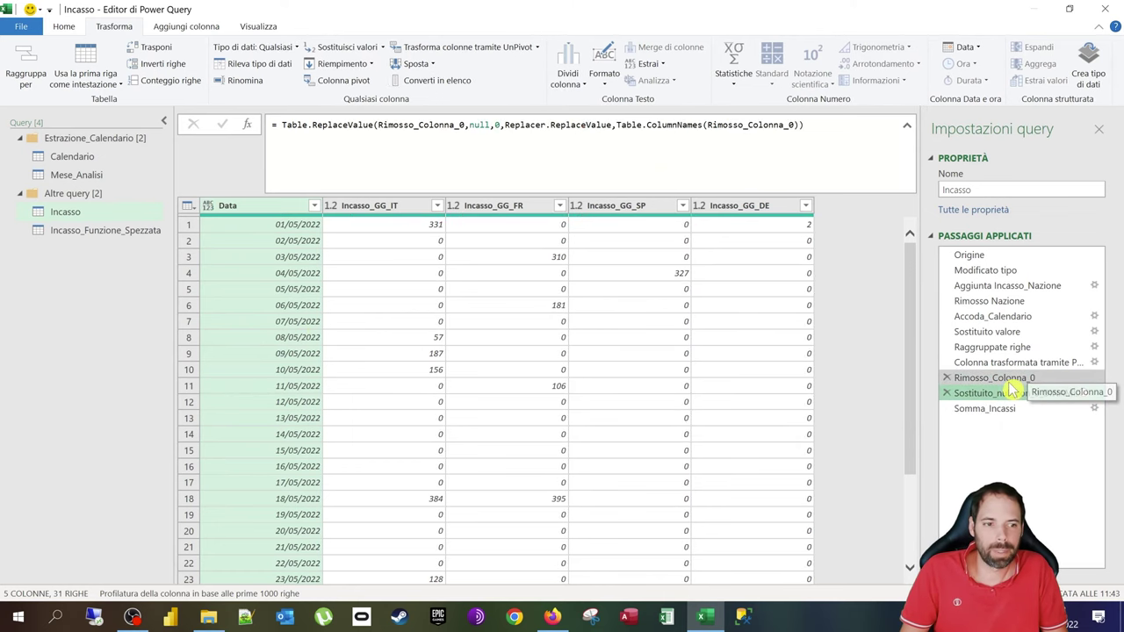
left_click(1009, 380)
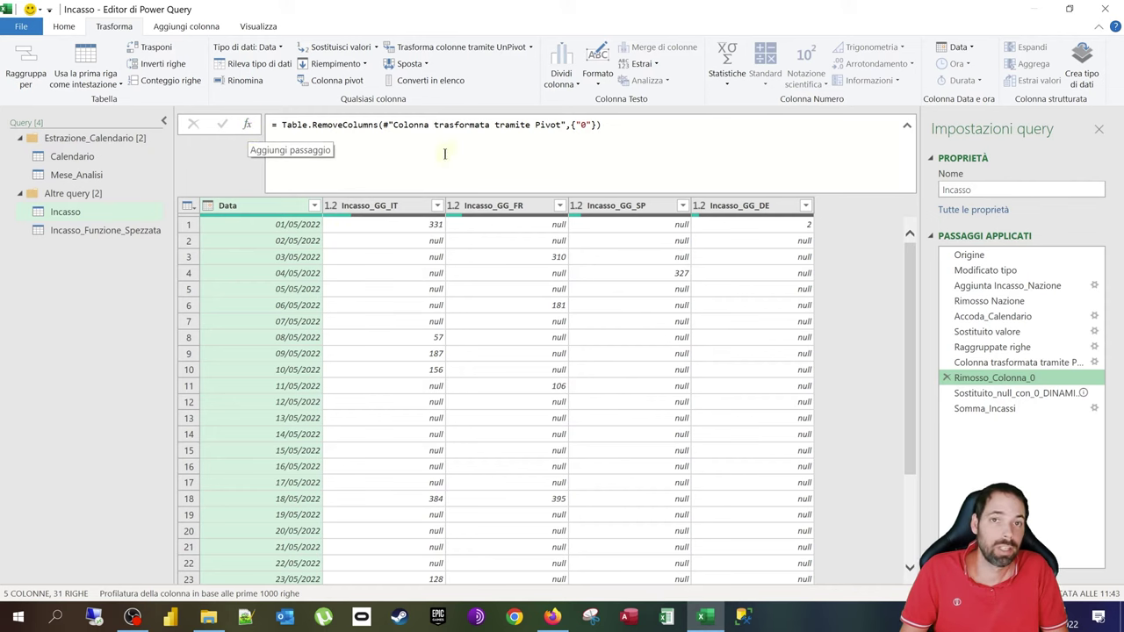
left_click(1023, 394)
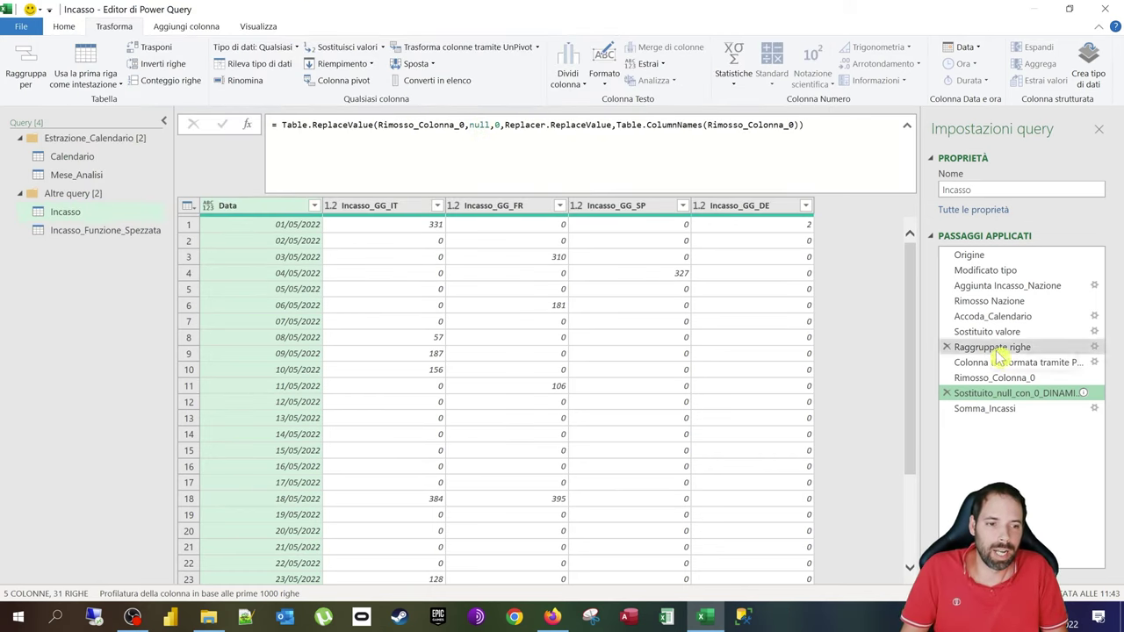
left_click(996, 379)
left_click(617, 208)
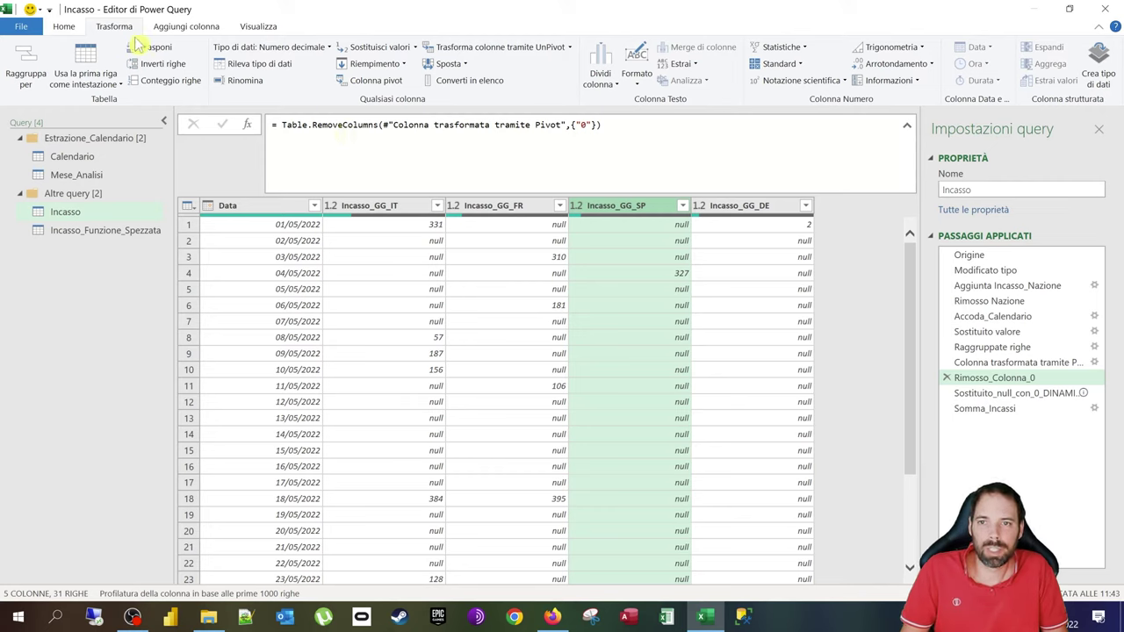
Step: Insert a mid-query step replacing null with 0 in Incasso_GG_SP
left_click(380, 50)
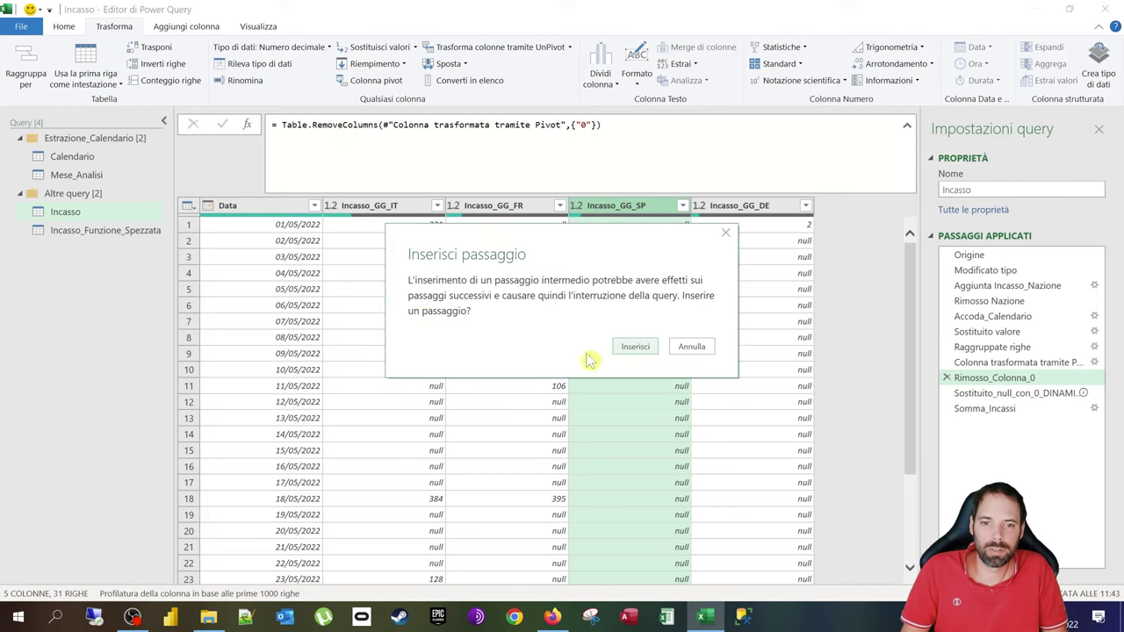
left_click(623, 349)
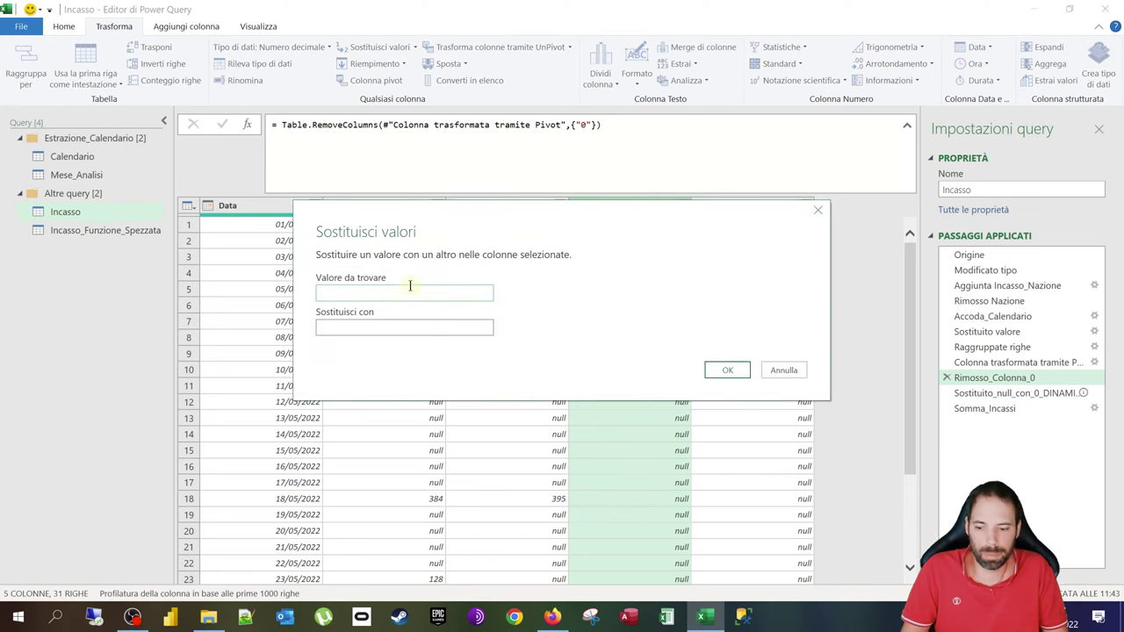
type("NULL")
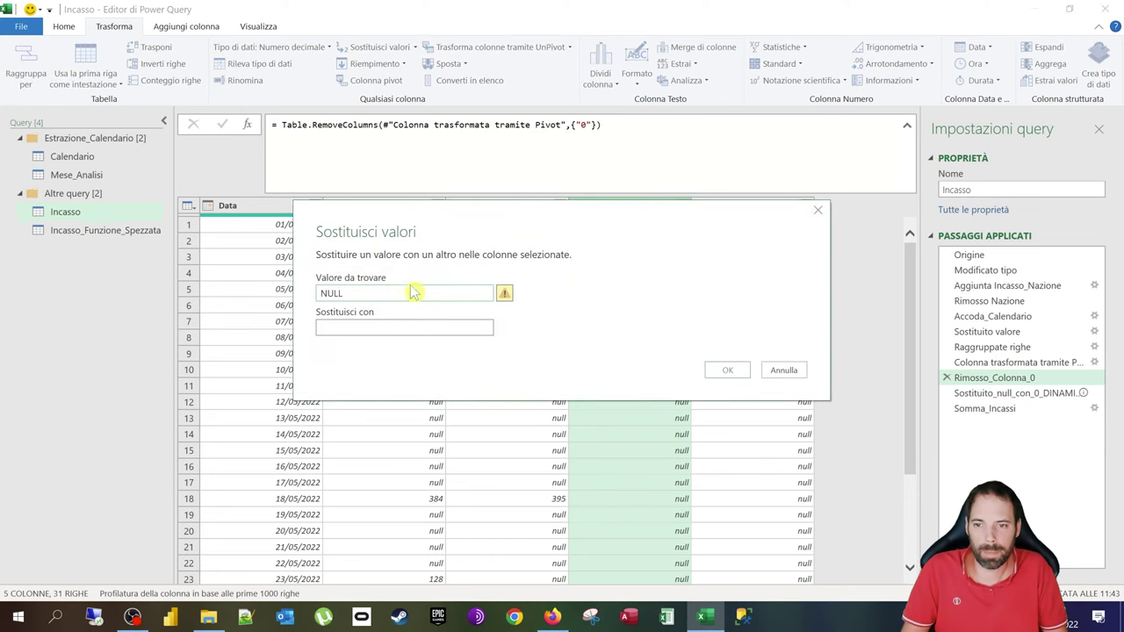
key("ctrl+a")
type("null")
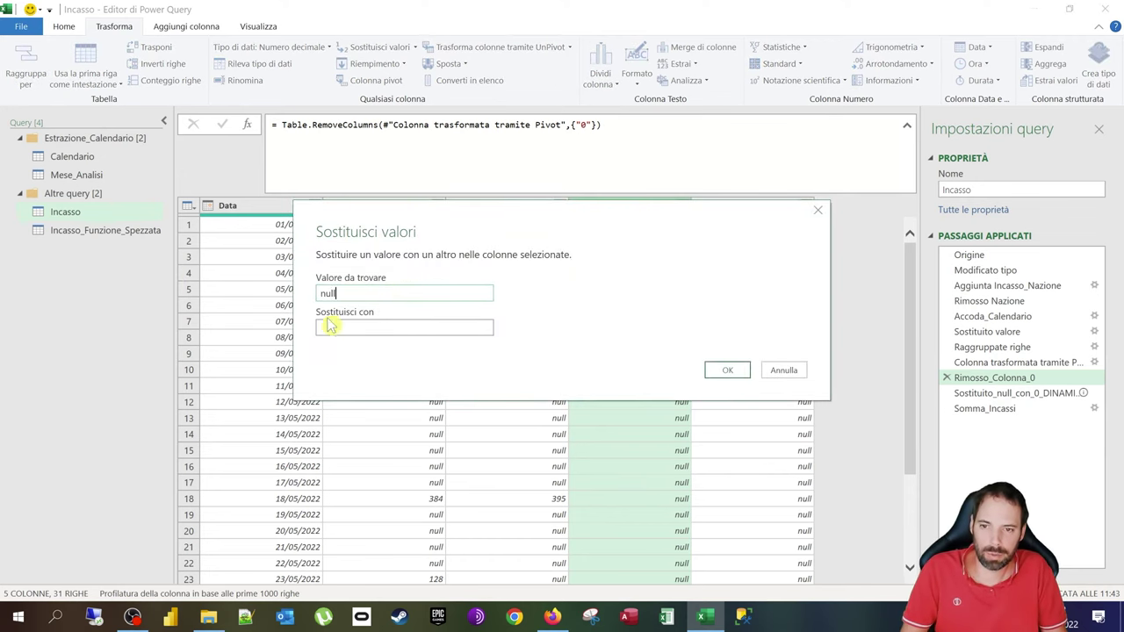
left_click(360, 327)
type("0")
left_click(721, 371)
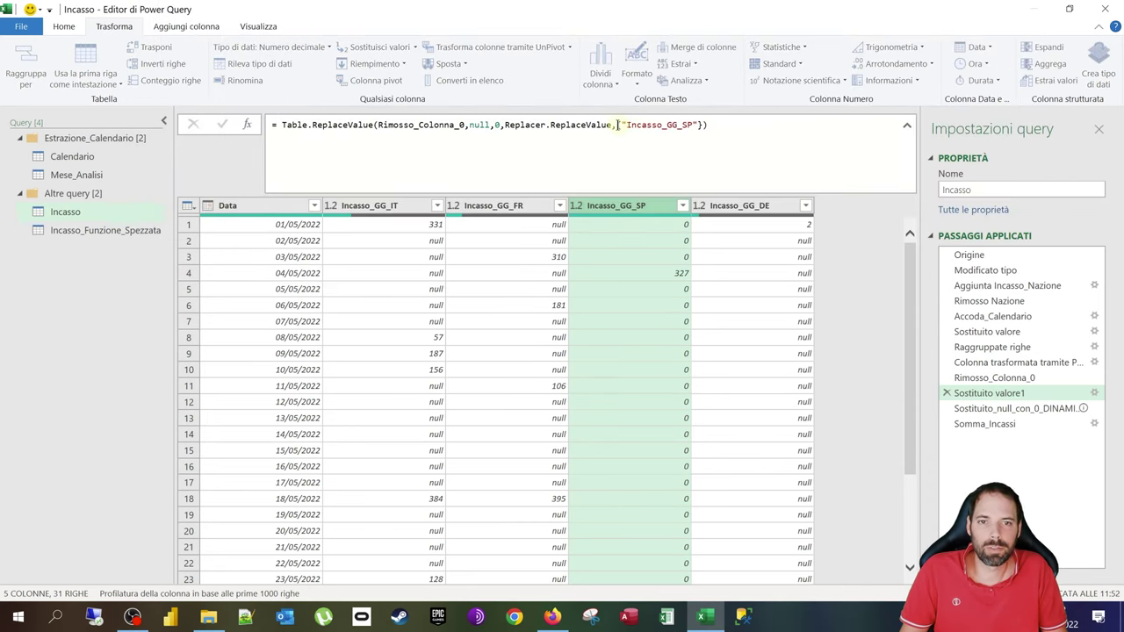
Step: Check the step's single-column target, then delete the Sostituito valore1 step
left_click_drag(618, 125, 693, 124)
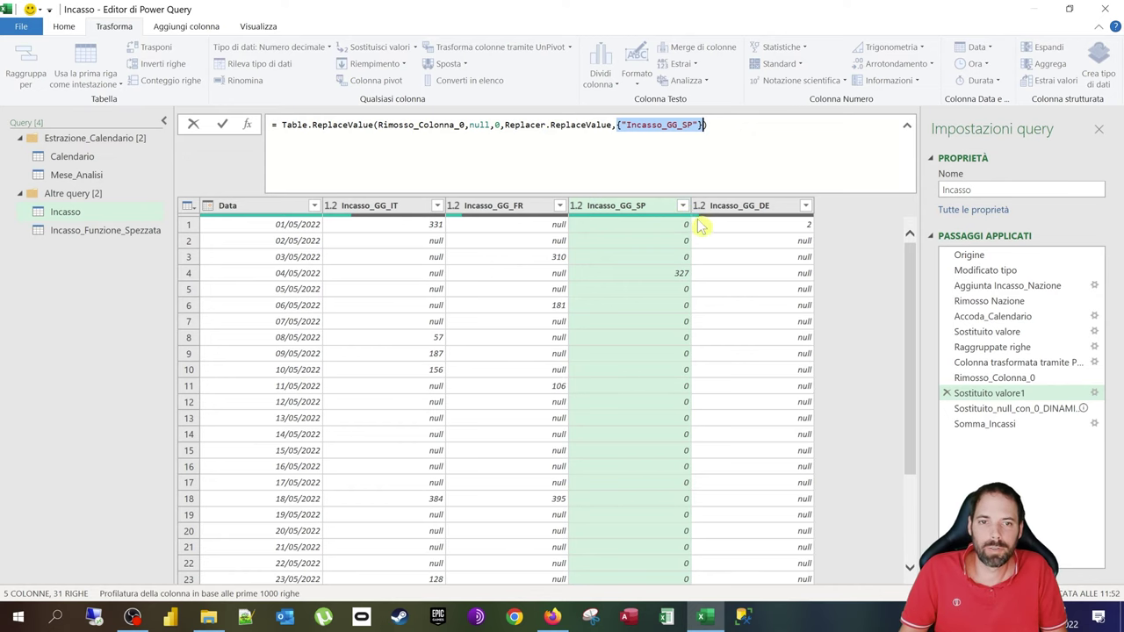
left_click(947, 393)
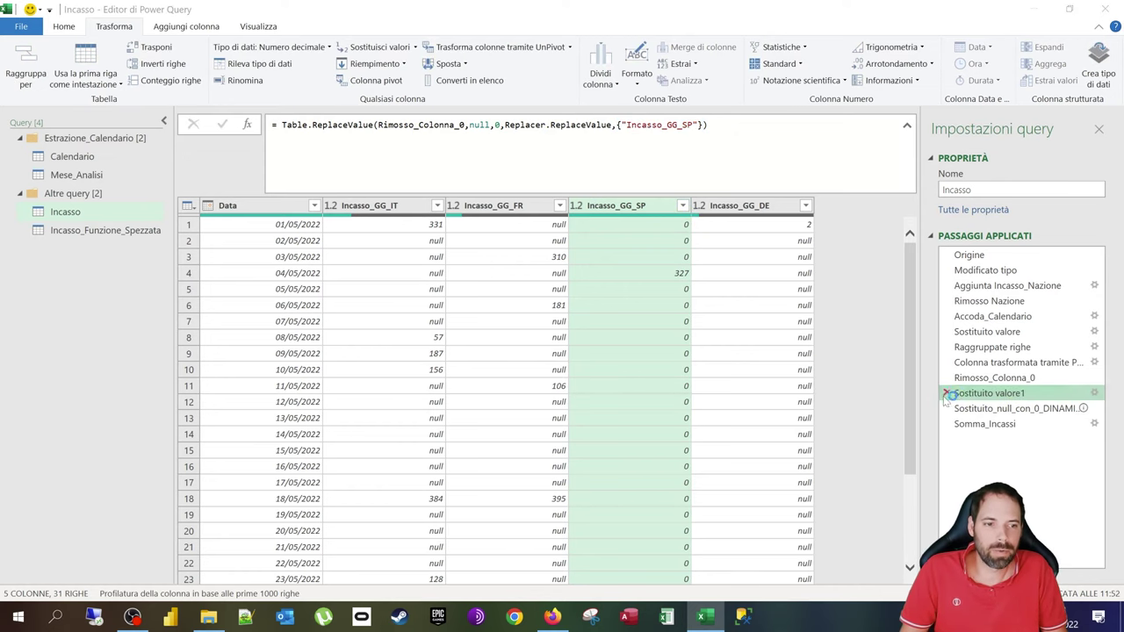
left_click(667, 348)
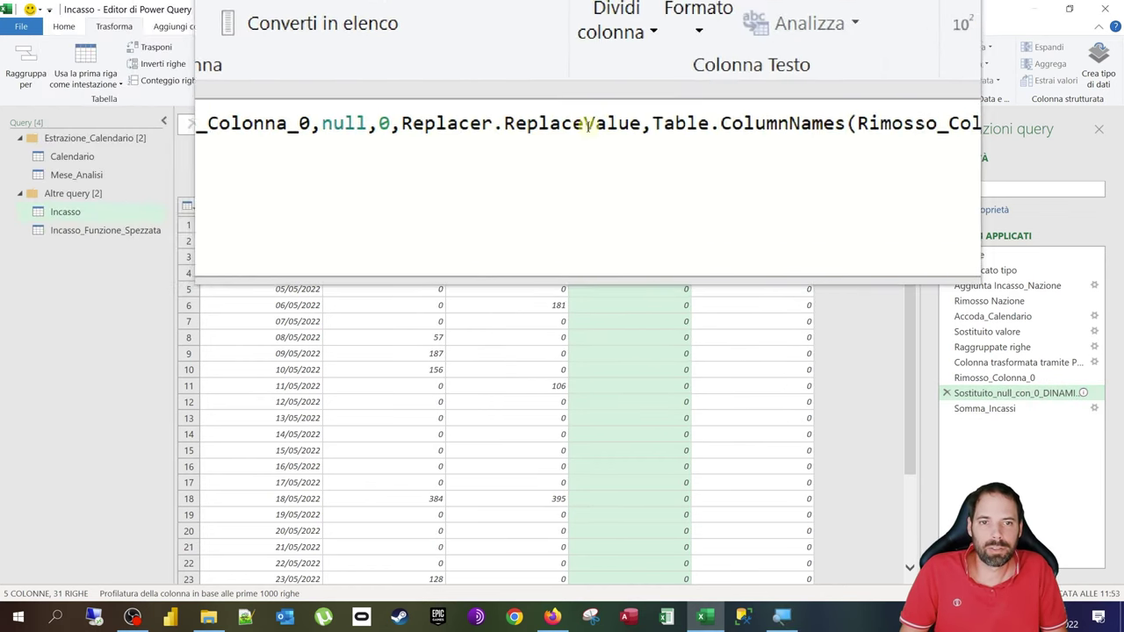
left_click(593, 123)
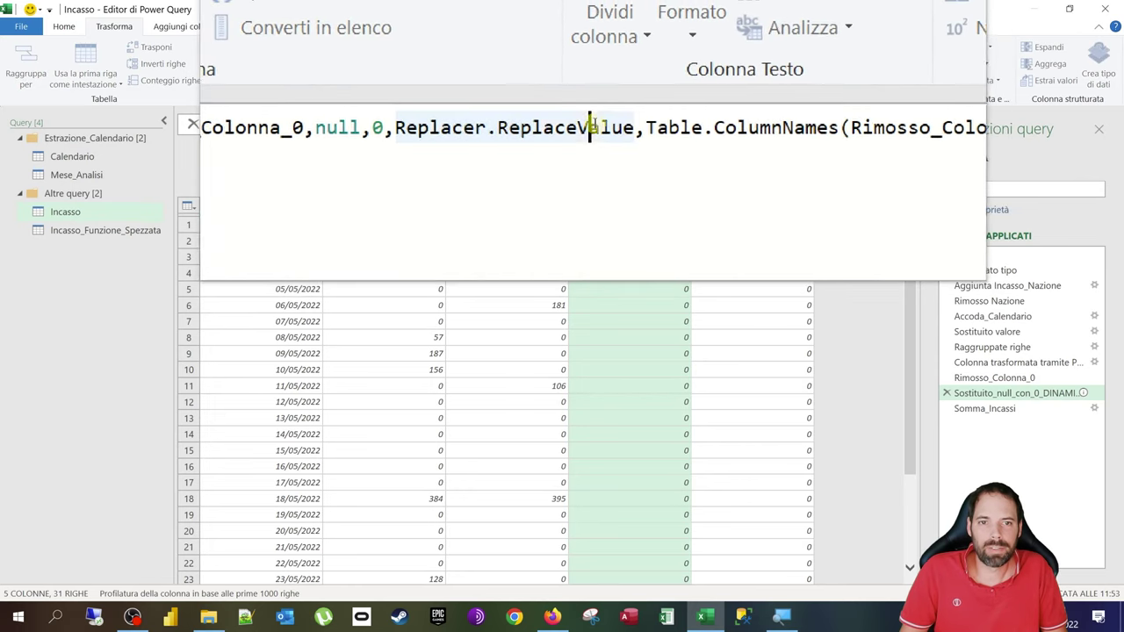
left_click_drag(646, 127, 702, 127)
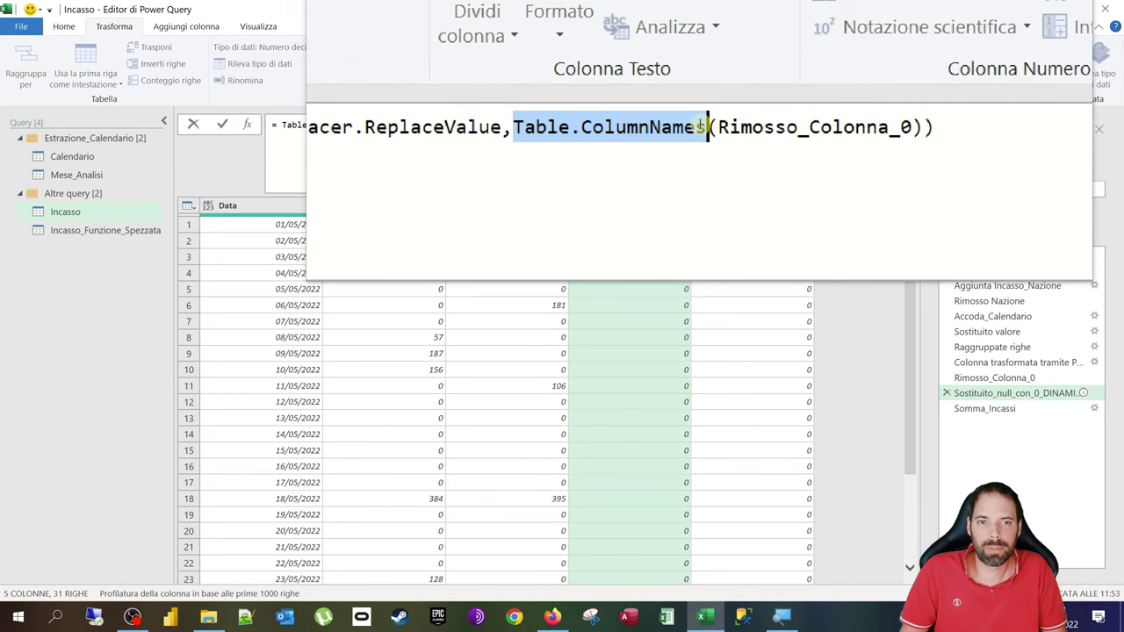
mouse_move(701, 127)
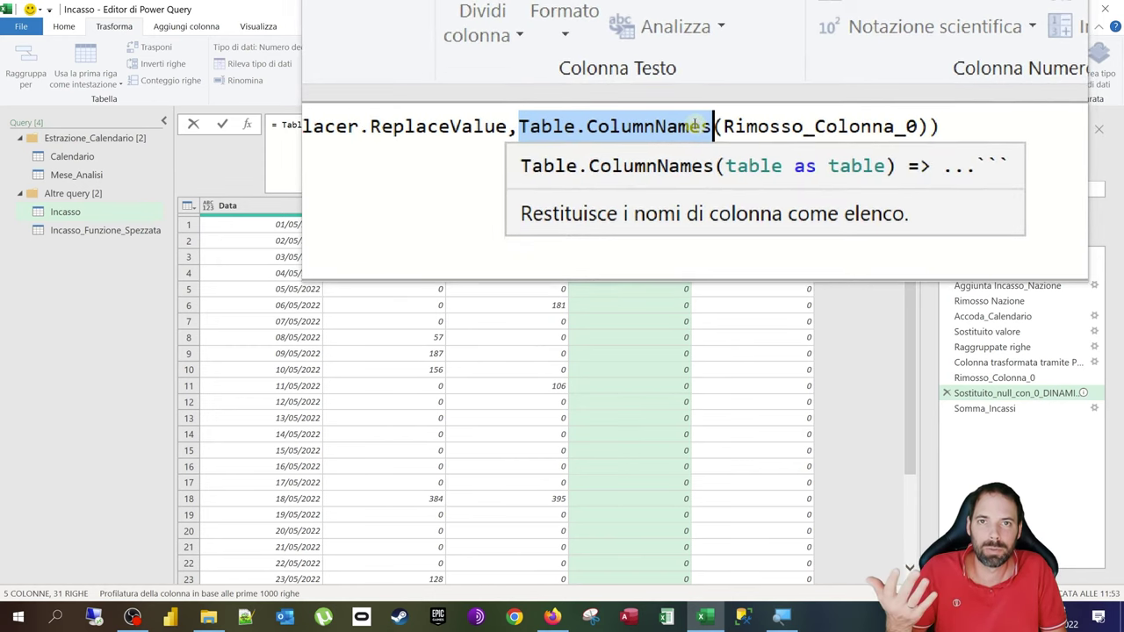
left_click_drag(709, 126, 796, 124)
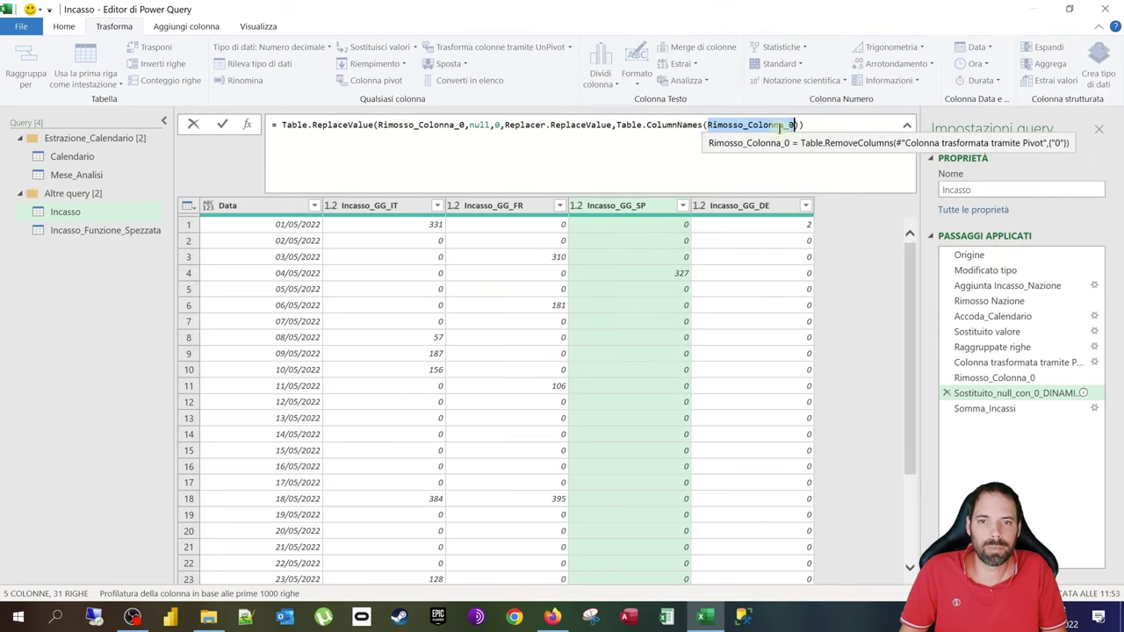
left_click_drag(614, 126, 225, 129)
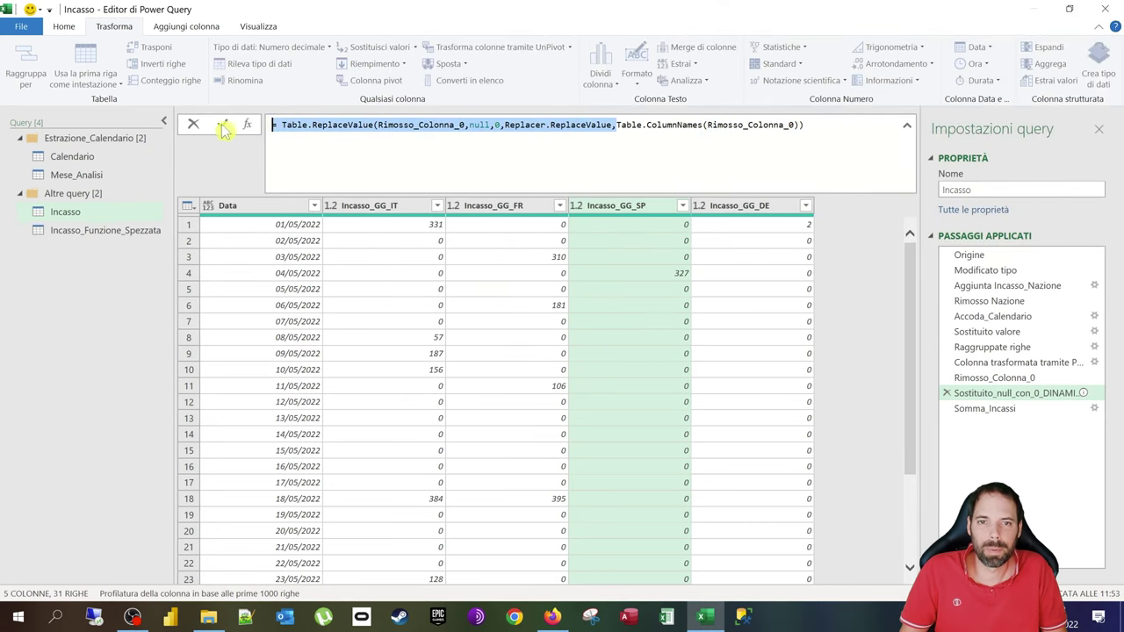
left_click_drag(617, 125, 798, 124)
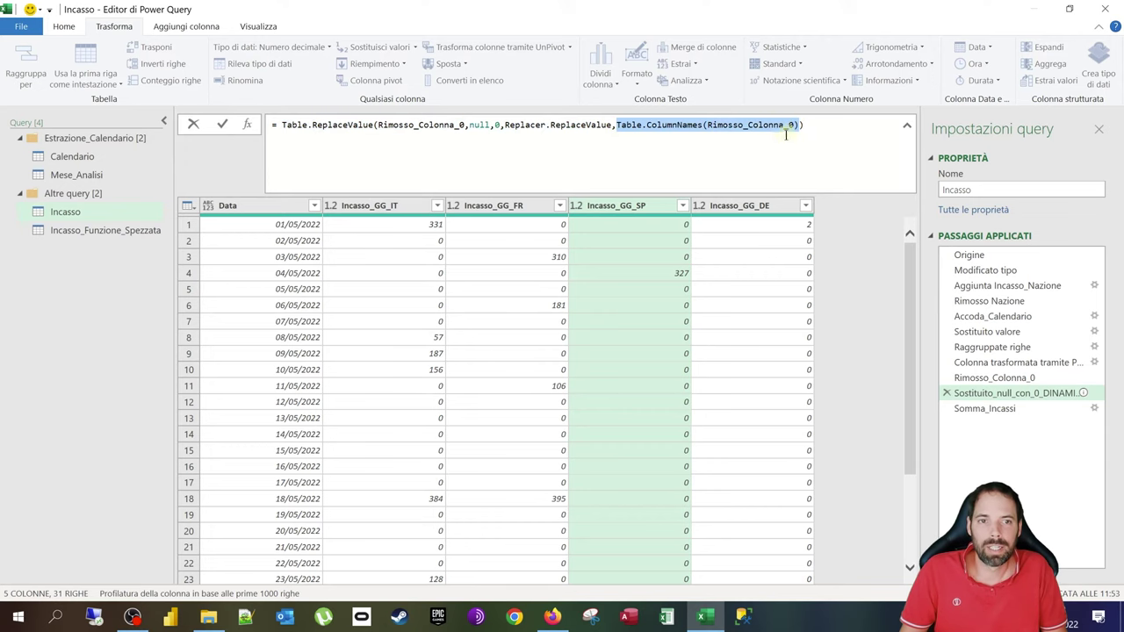
left_click(1018, 377)
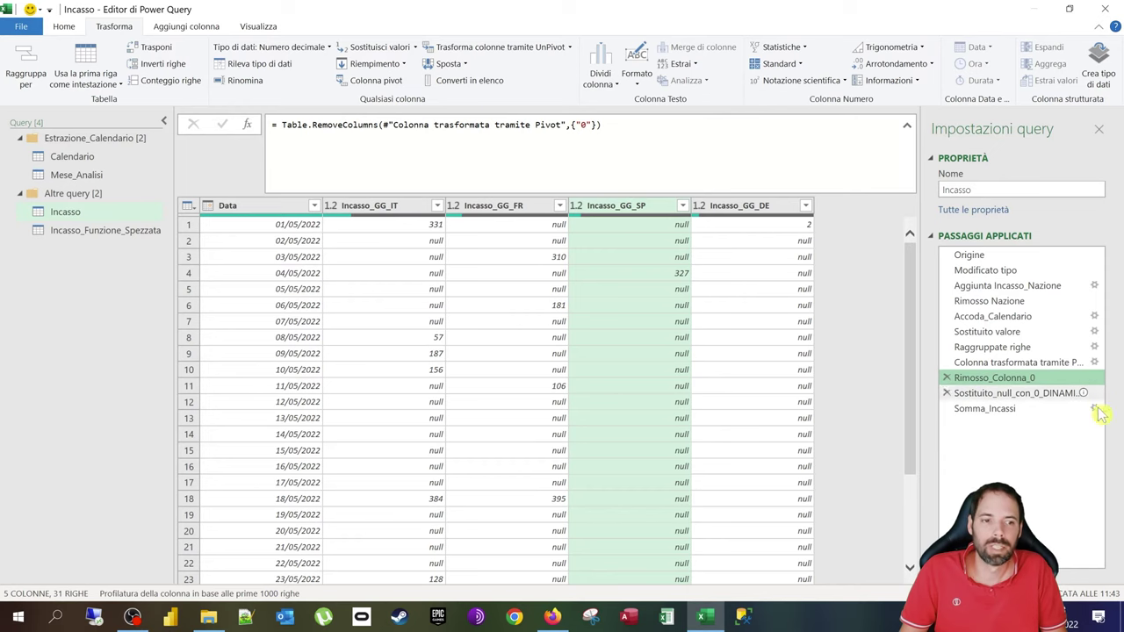
left_click(1010, 392)
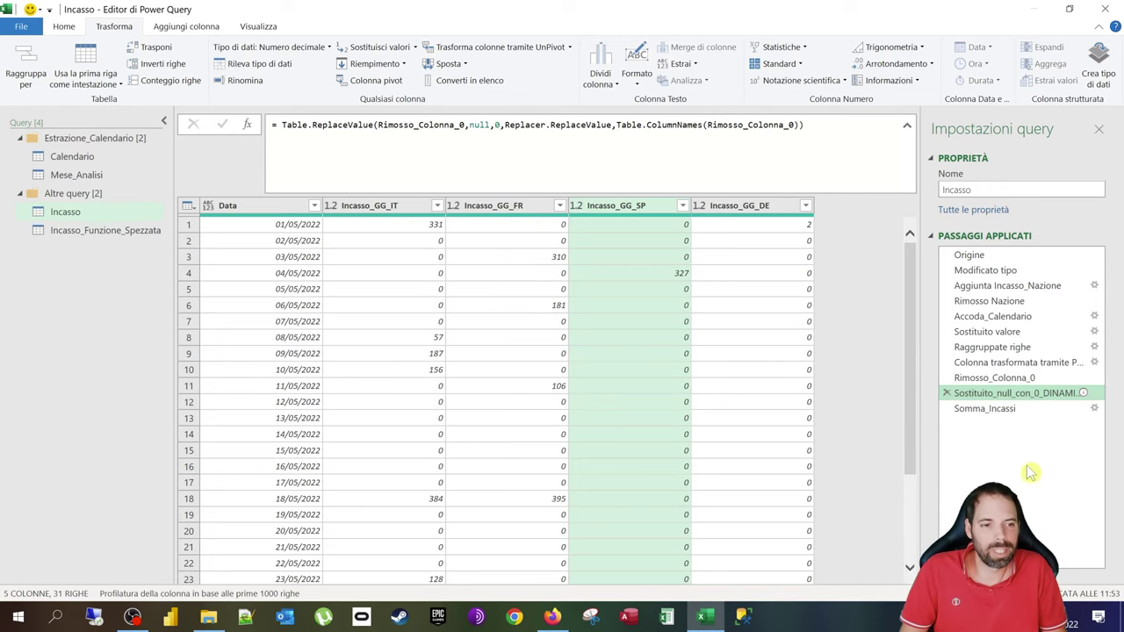
Step: Show the Somma_Incassi step that adds the Tot_Incasso_GG column
left_click(987, 409)
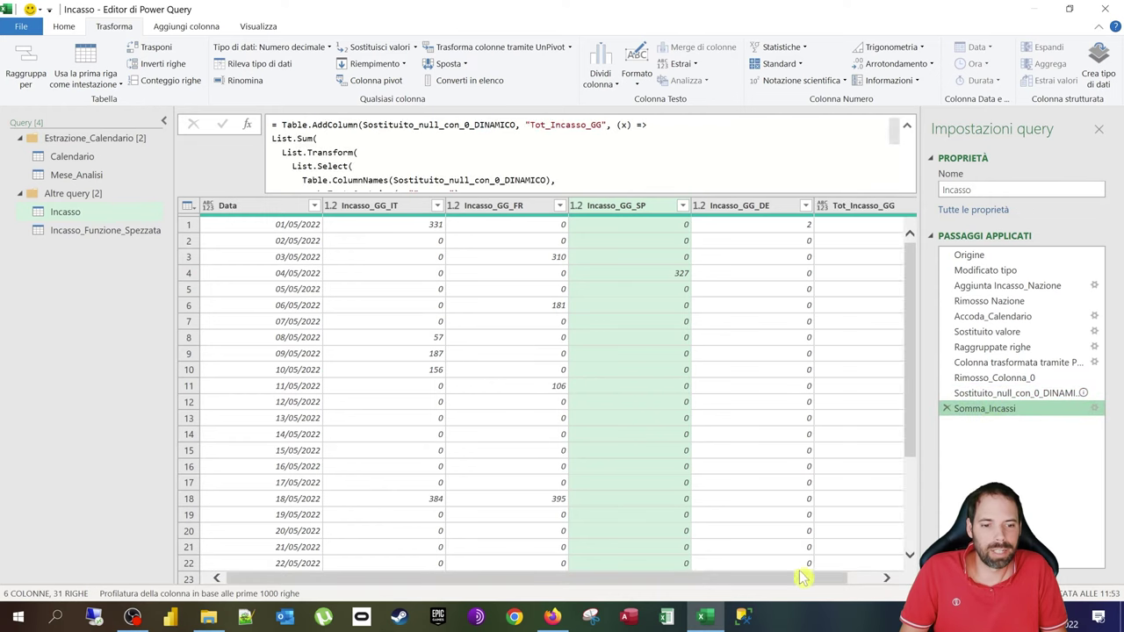
left_click_drag(800, 577, 834, 577)
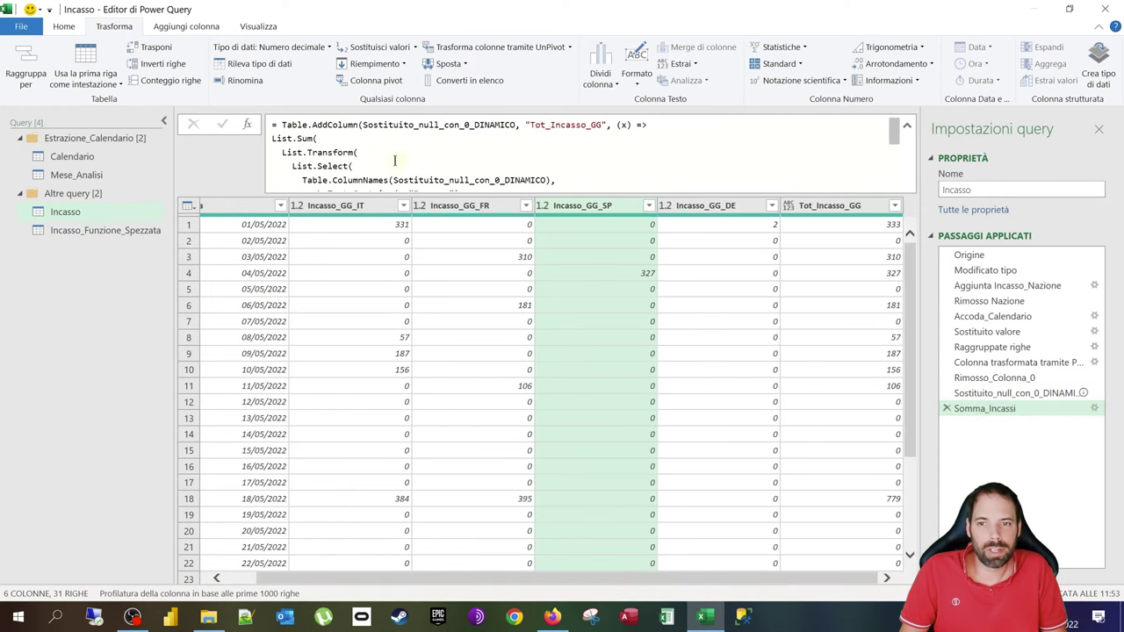
mouse_move(1043, 402)
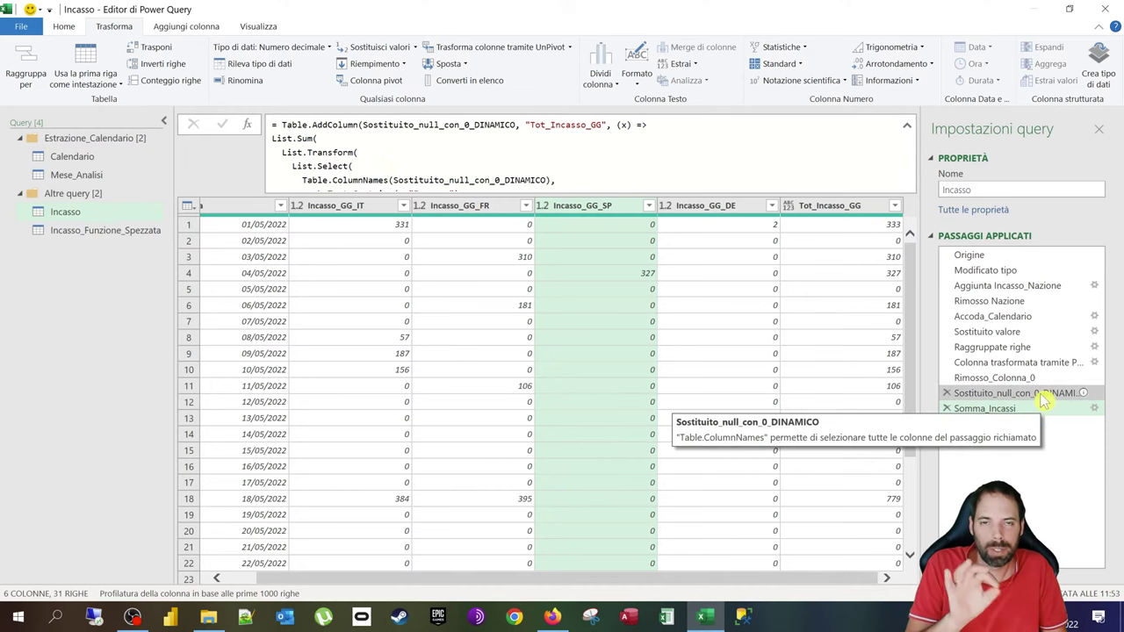
Step: Inspect the Tot_Incasso_GG formula's Incasso text, close it unchanged, and switch to Incasso_Funzione_Spezzata
left_click(1094, 409)
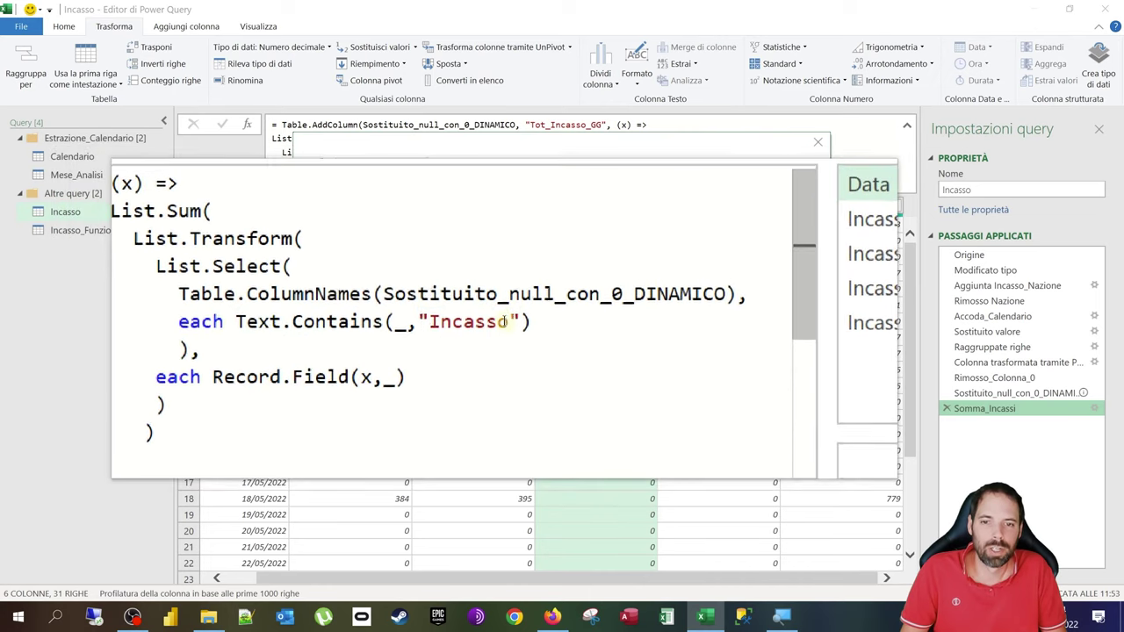
left_click_drag(543, 320, 472, 321)
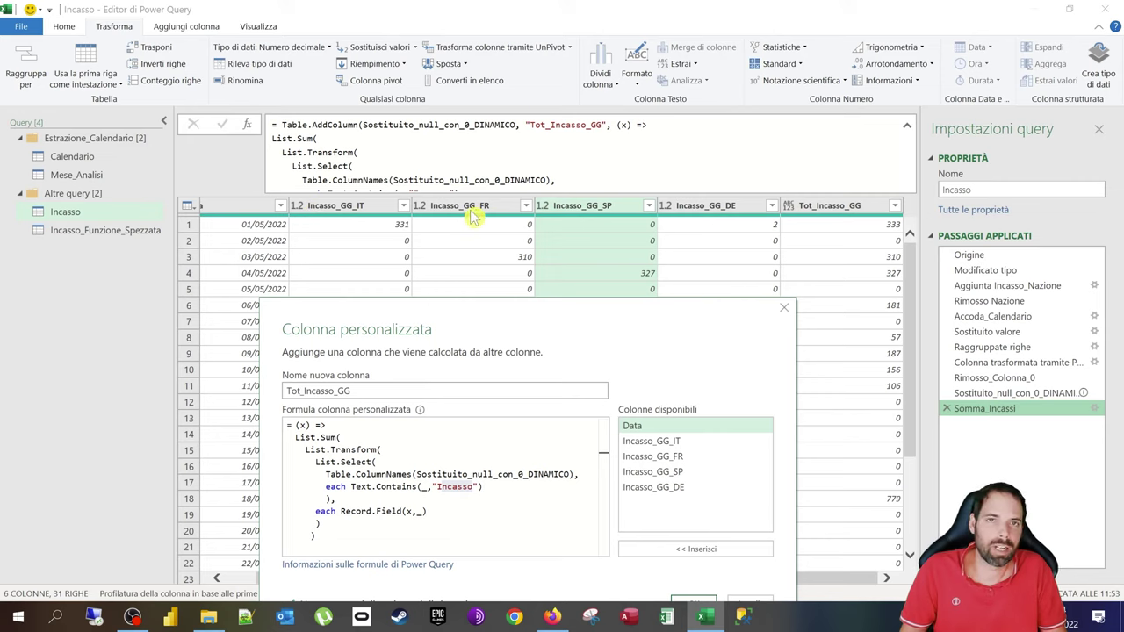
double_click(451, 488)
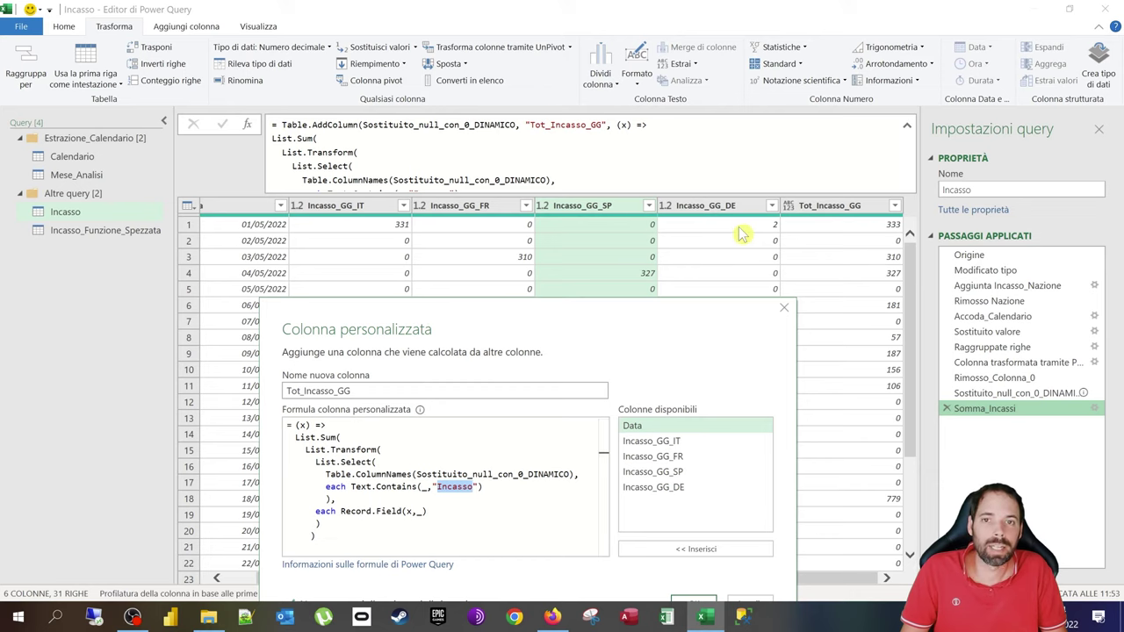
left_click_drag(441, 542, 247, 404)
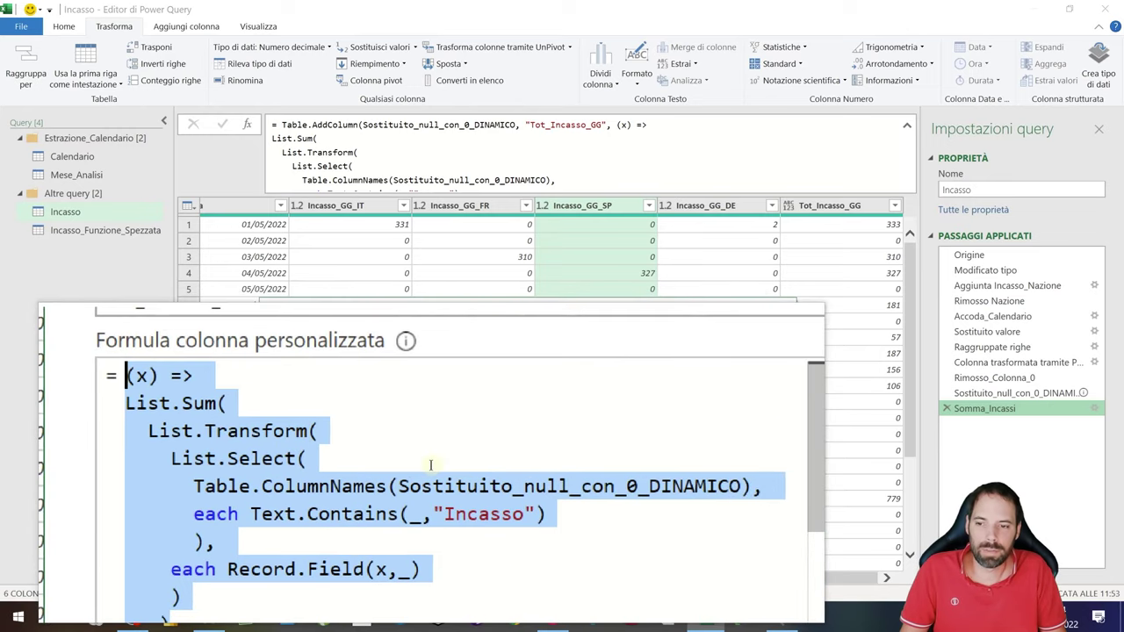
left_click(413, 446)
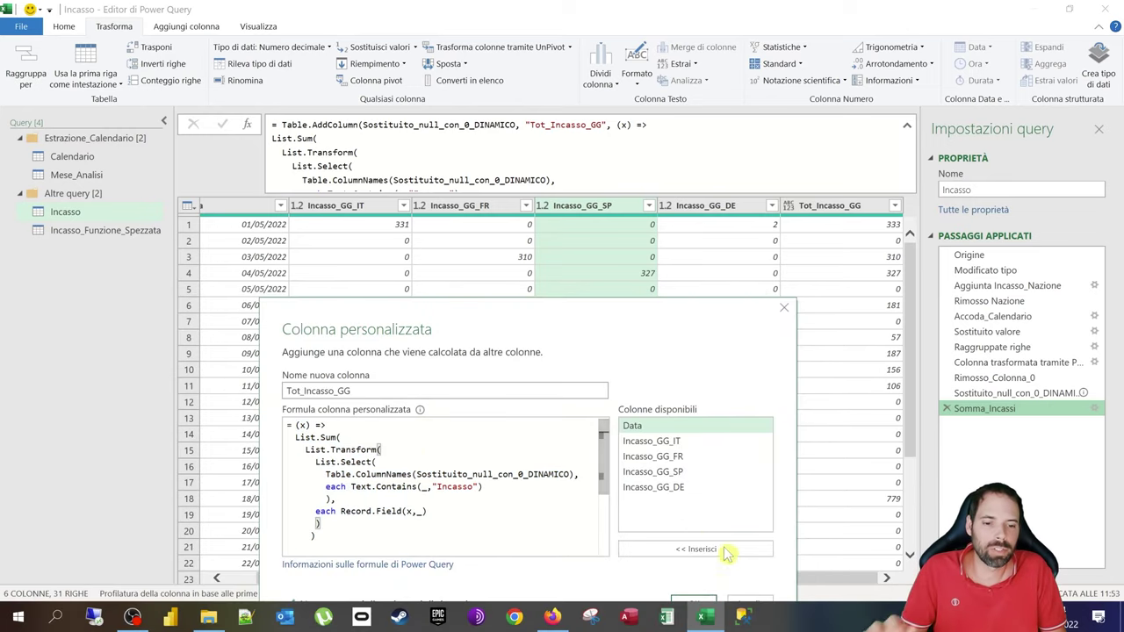
left_click(752, 606)
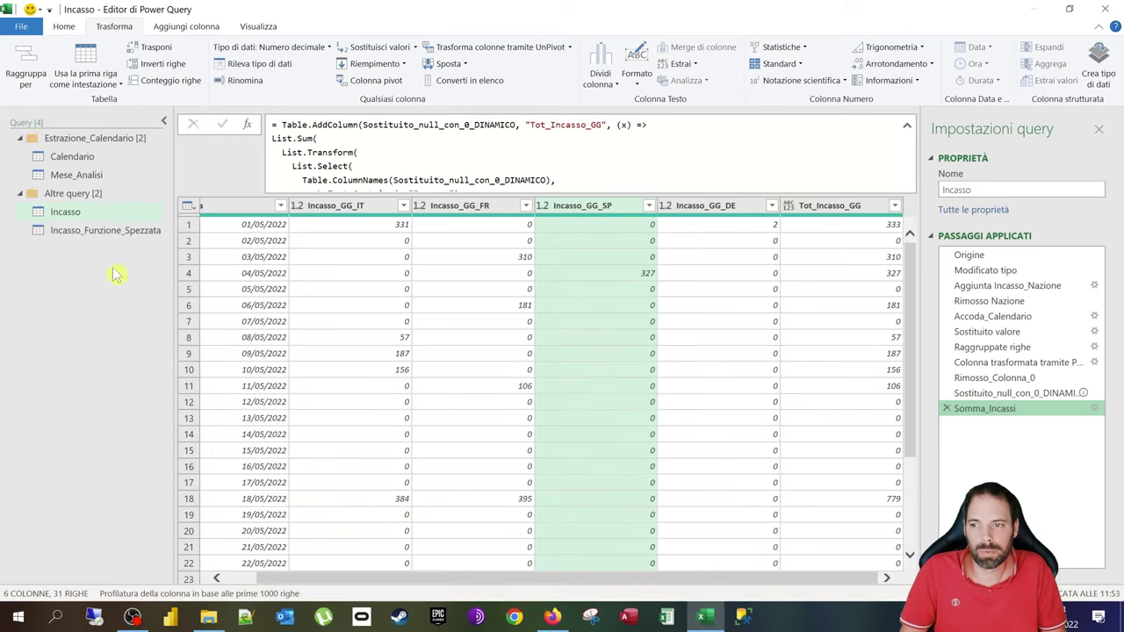
left_click(96, 231)
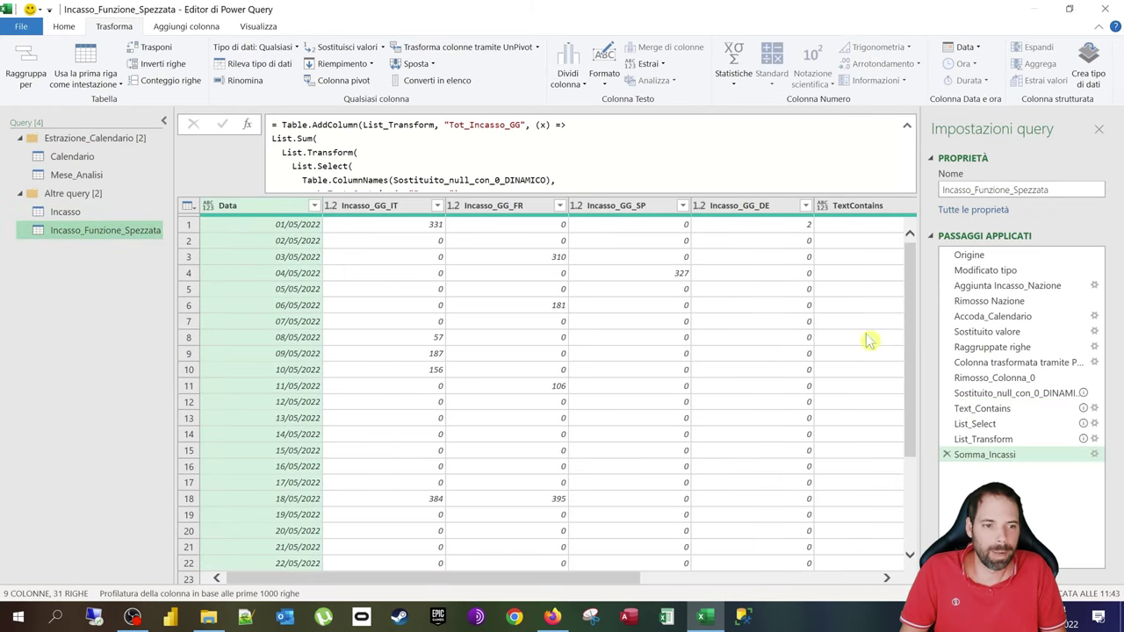
Step: Show the dynamic null step, then open the Text_Contains step's TextContains column settings
left_click(1001, 393)
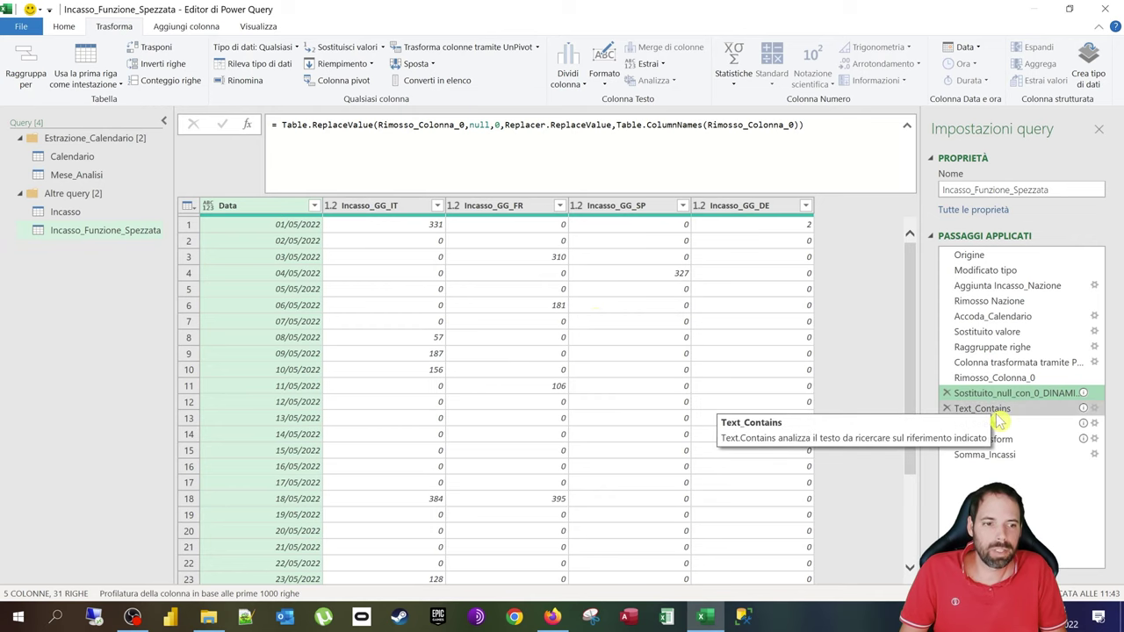
left_click(981, 409)
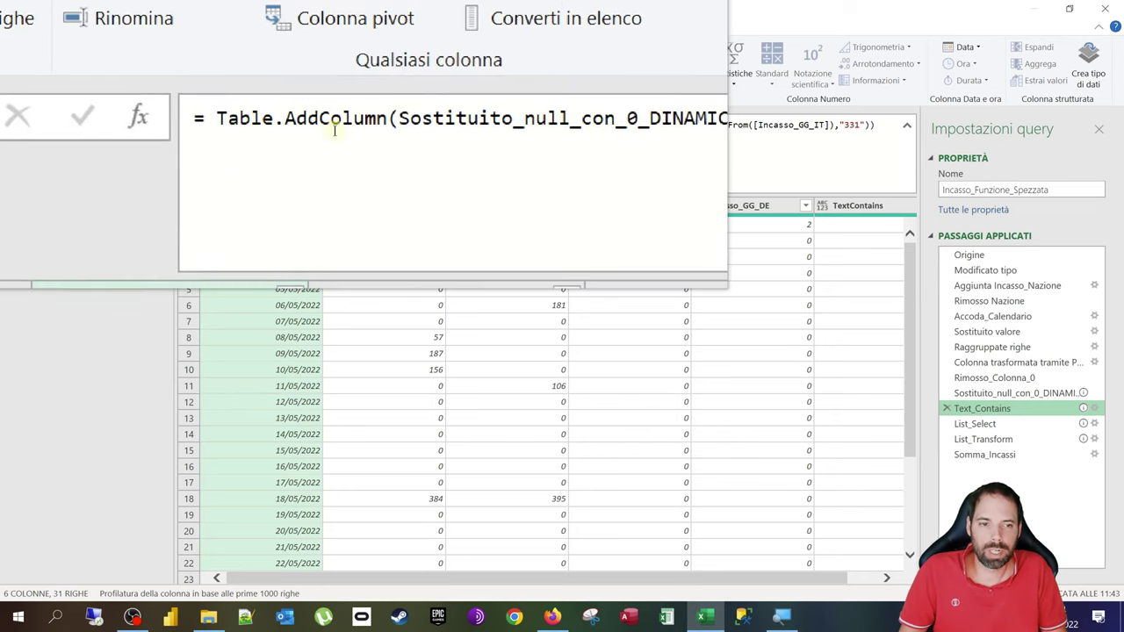
left_click(1094, 409)
left_click(529, 273)
Step: Highlight the "331" search value, cancel the formula, and reveal the TextContains results column
key("ctrl+a")
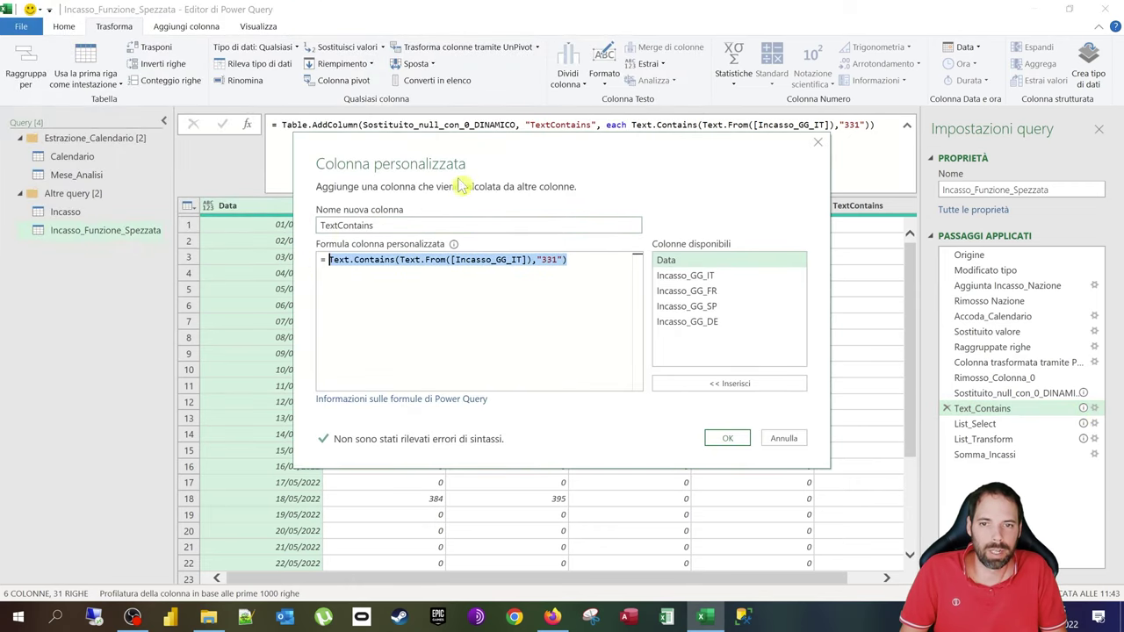
left_click_drag(509, 153, 503, 281)
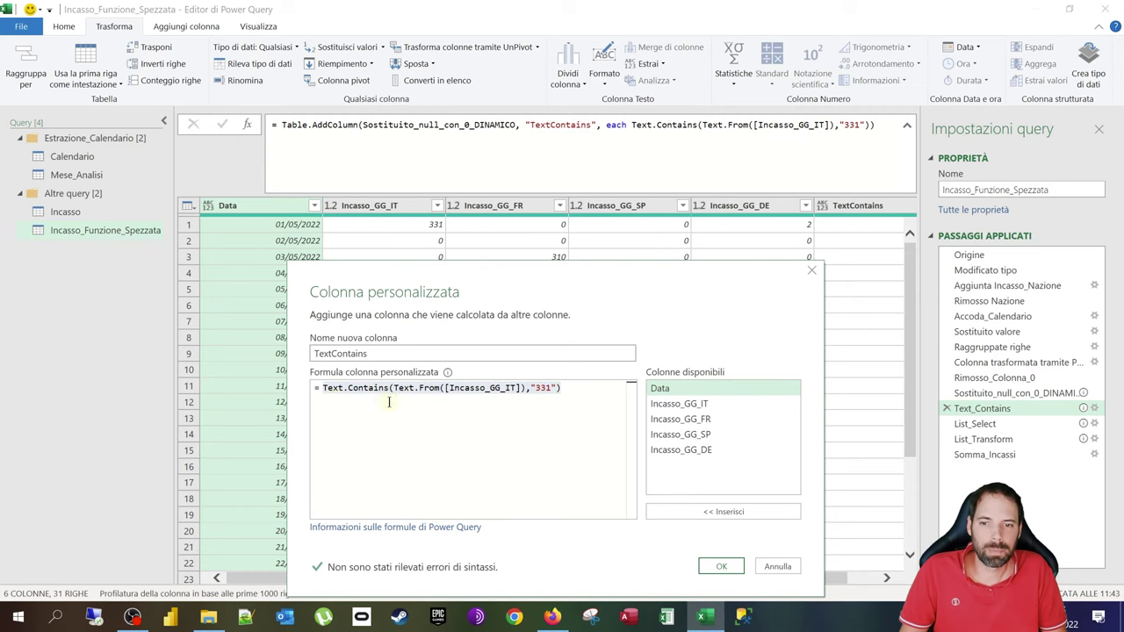
left_click(442, 416)
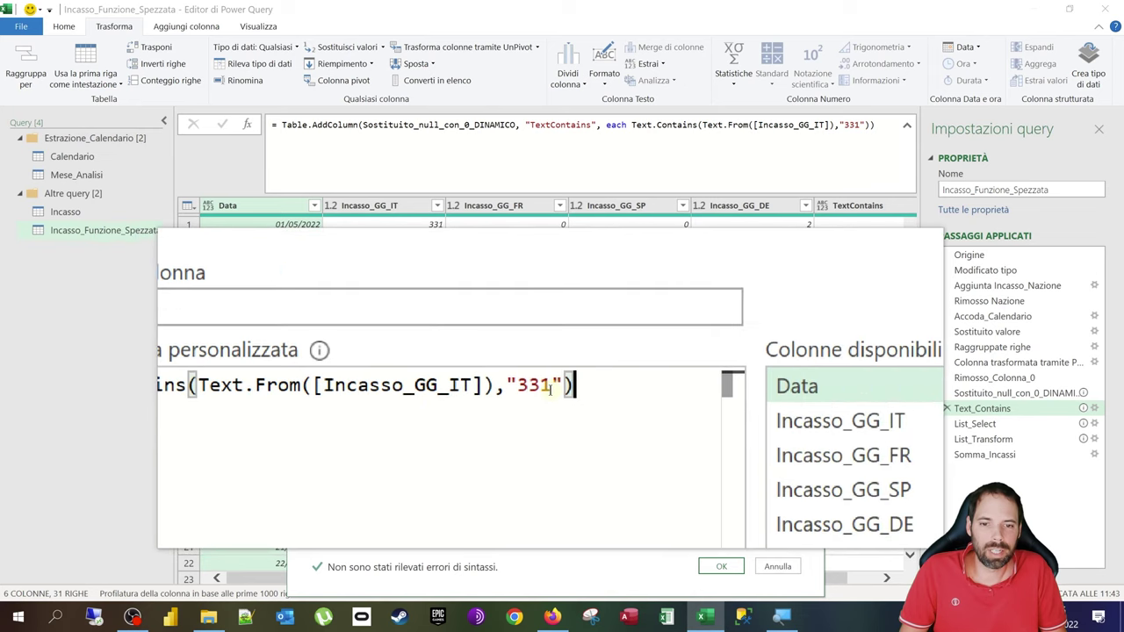
left_click_drag(519, 386, 553, 387)
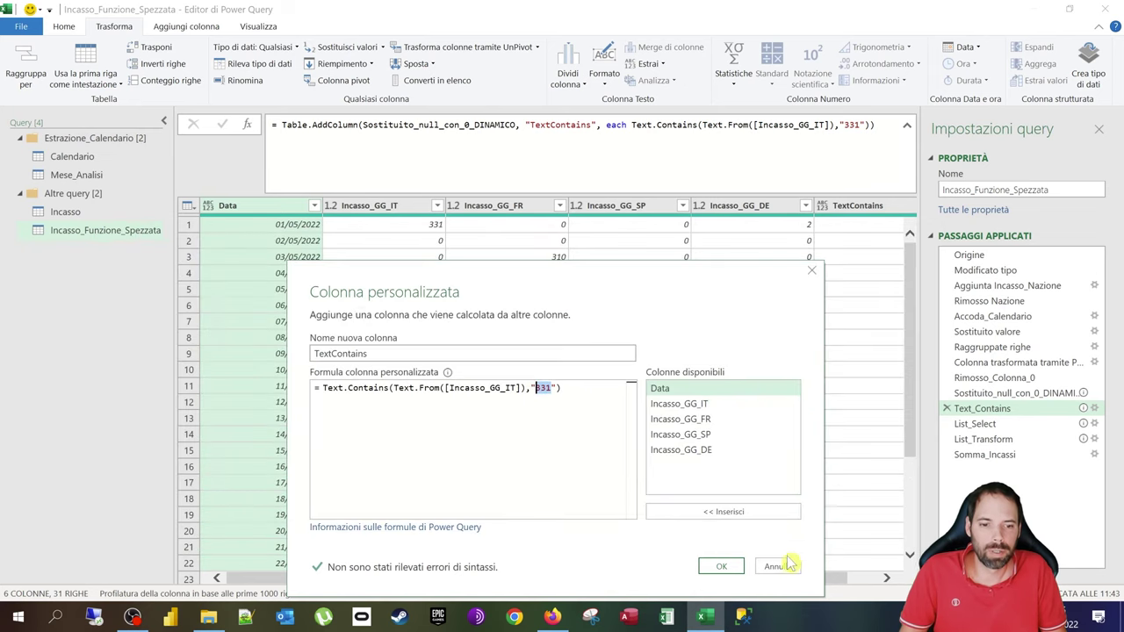
left_click(775, 566)
left_click_drag(749, 585, 820, 583)
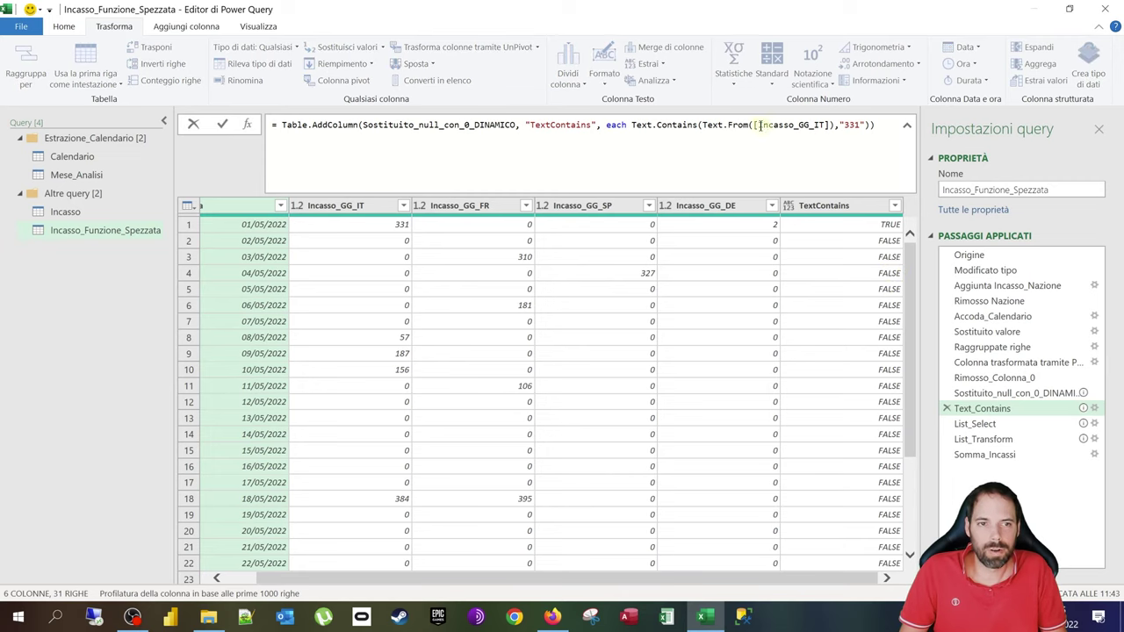
left_click_drag(757, 125, 825, 125)
left_click(687, 181)
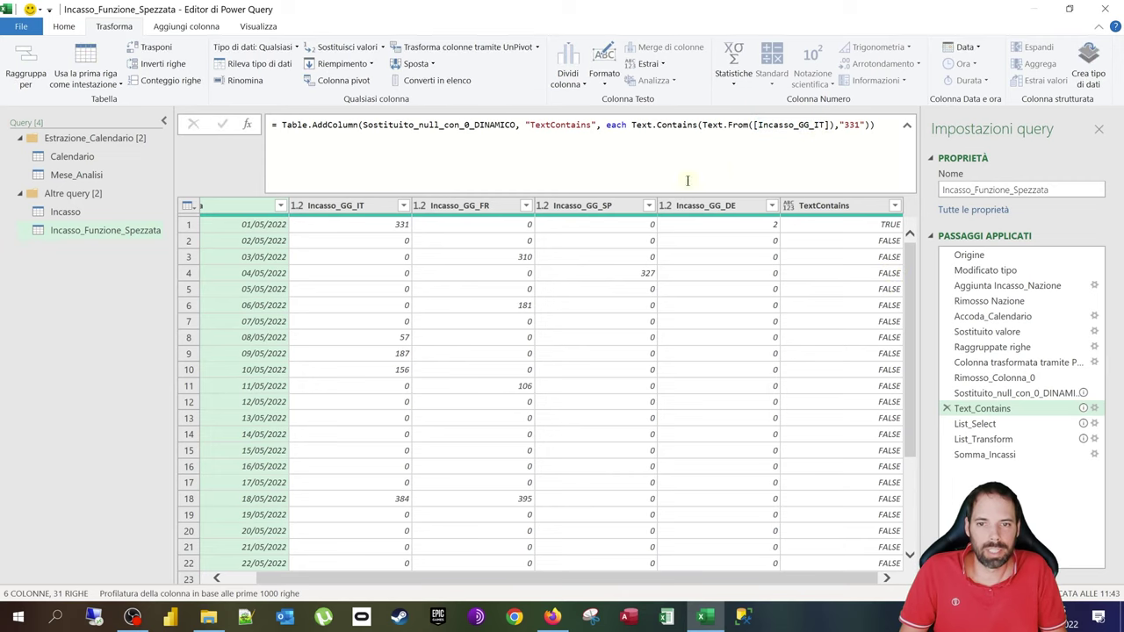
left_click(851, 226)
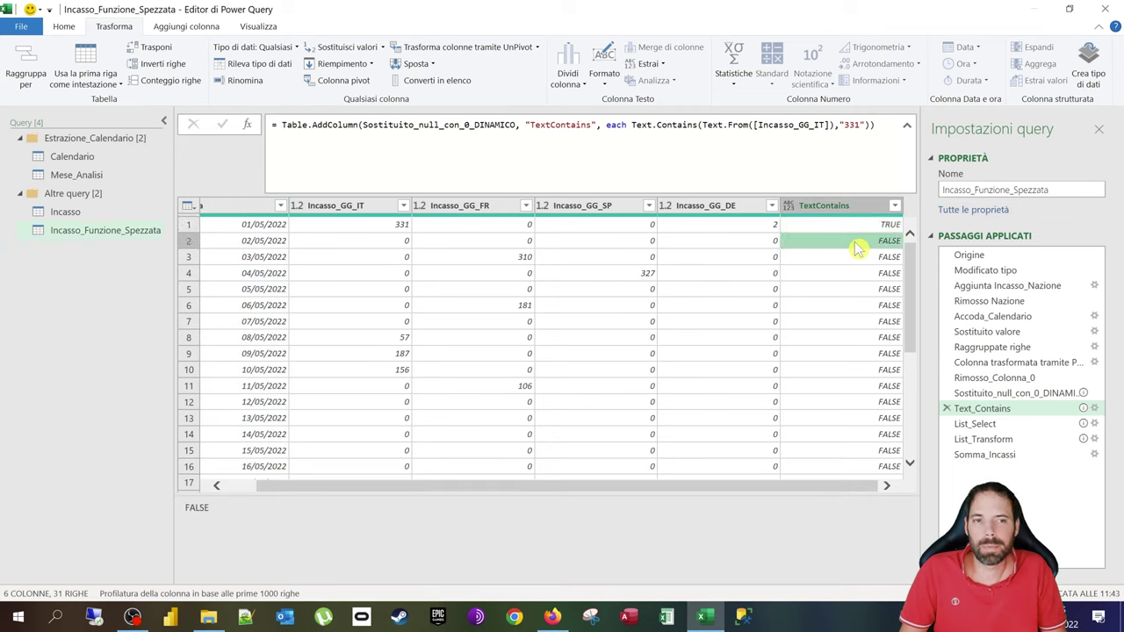
left_click(859, 207)
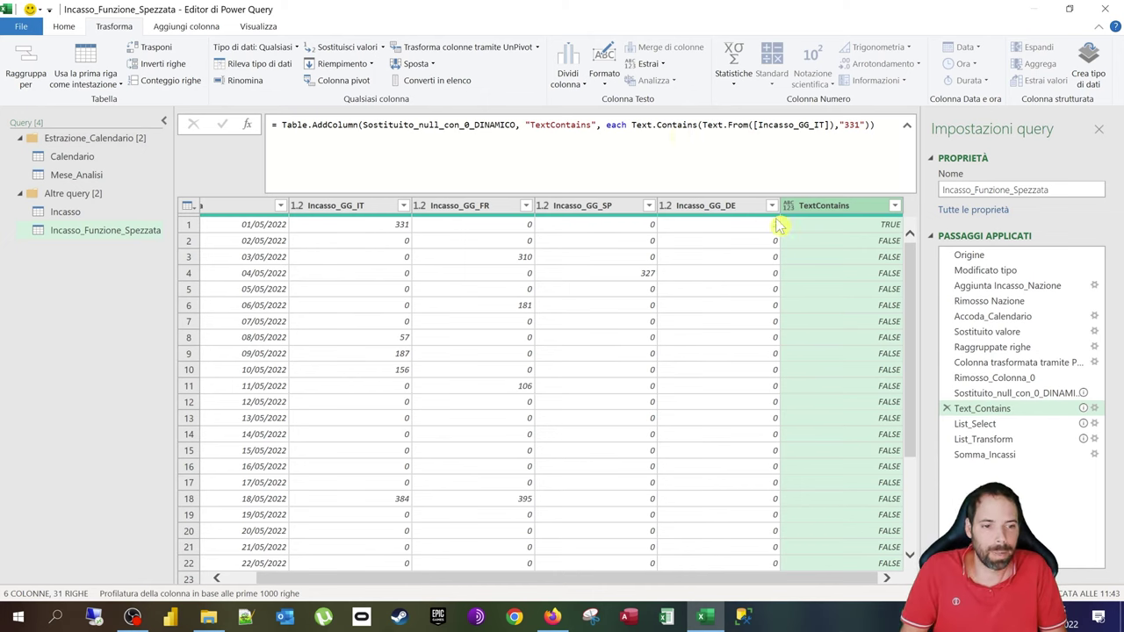
Step: On List_Select, preview row 1's list of four Incasso_GG column names and reopen its formula settings
mouse_move(1085, 410)
left_click(1010, 424)
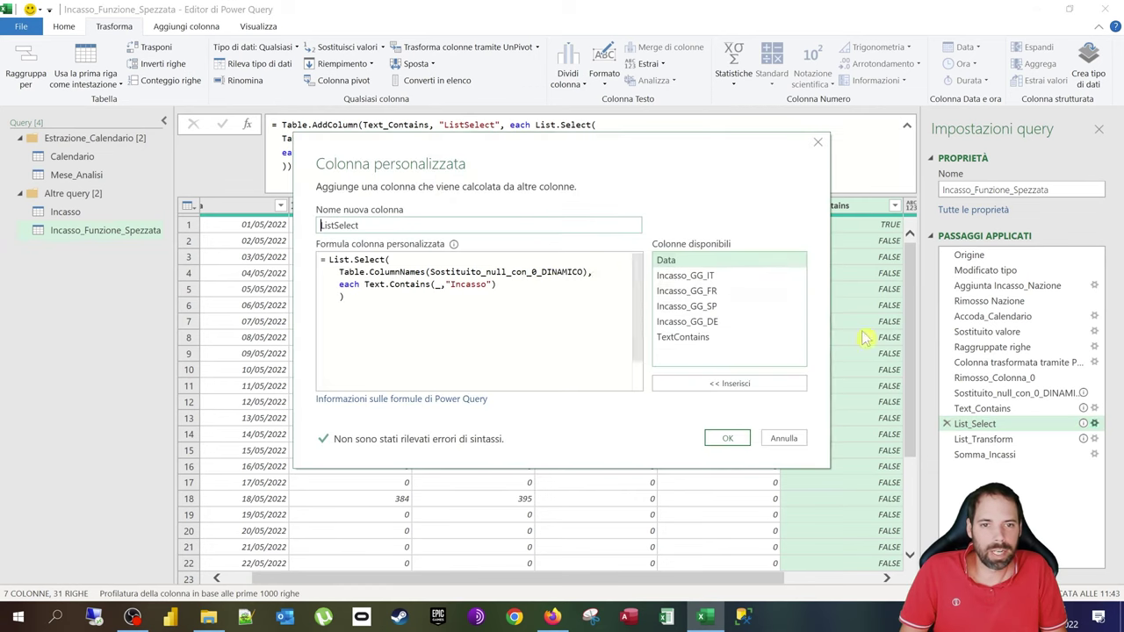
left_click(1094, 423)
left_click_drag(518, 174, 536, 293)
left_click(729, 511)
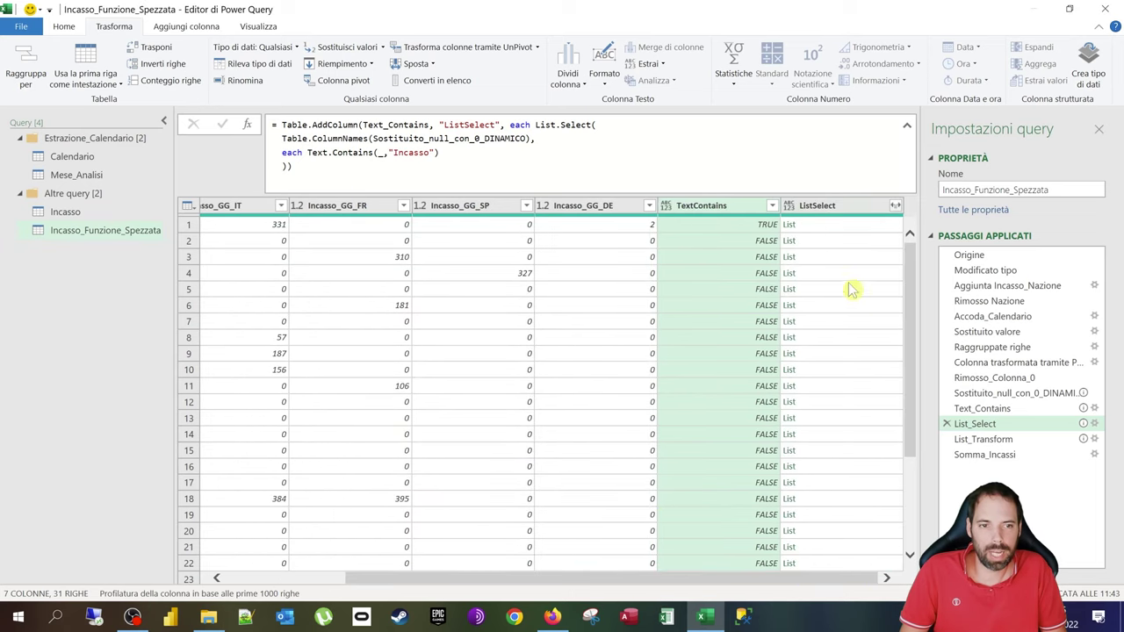
left_click(826, 228)
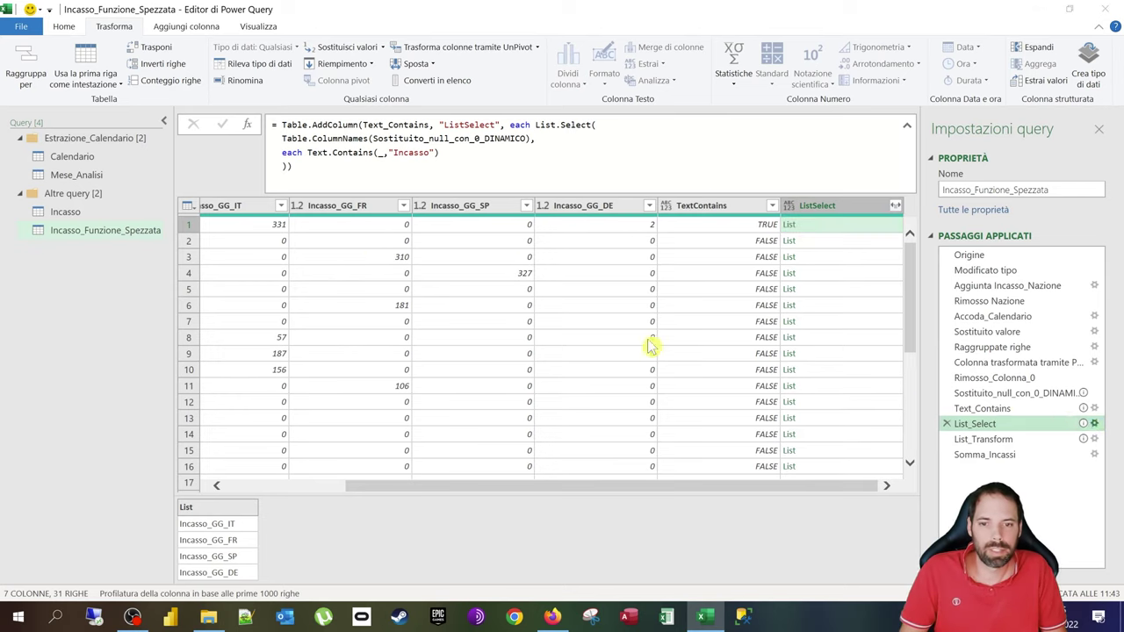
left_click(1093, 424)
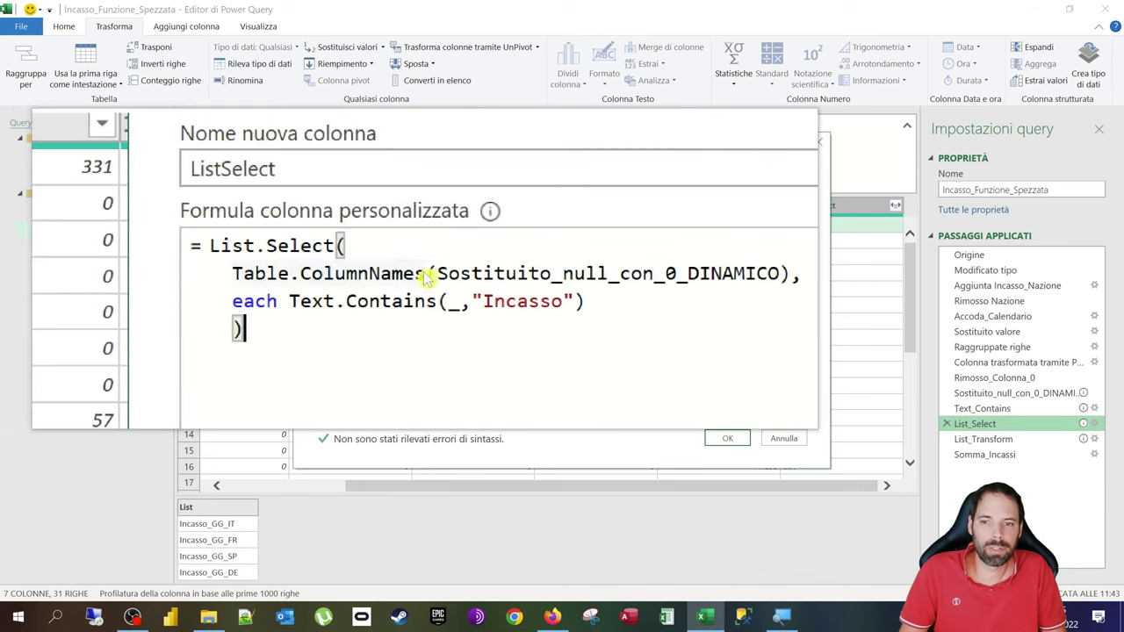
left_click_drag(426, 274, 336, 274)
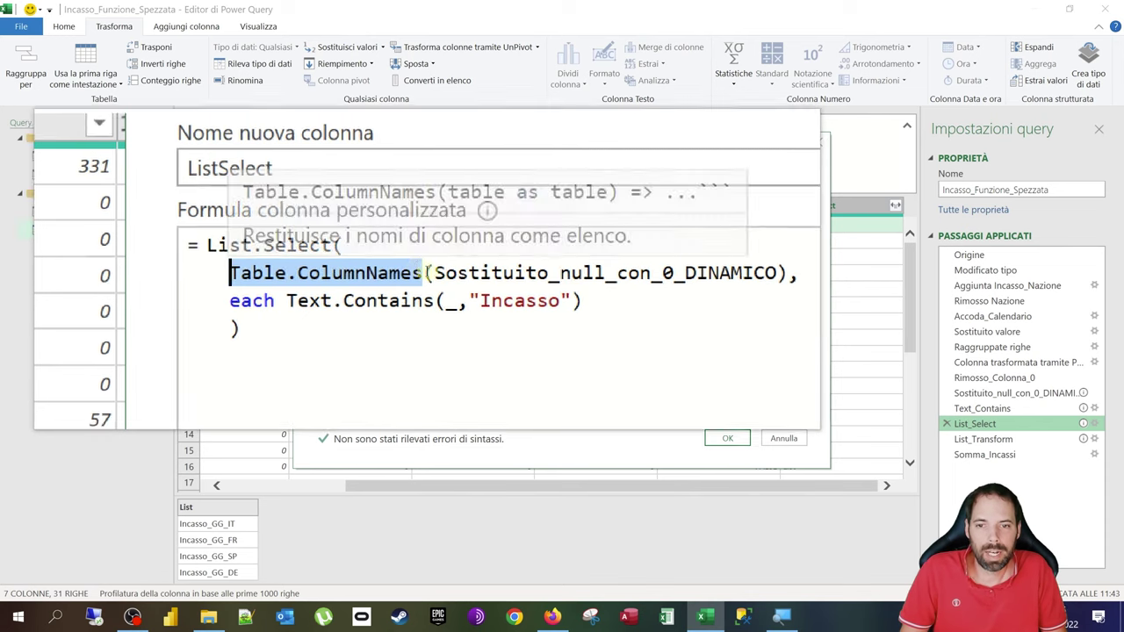
left_click(430, 273)
left_click_drag(430, 273, 575, 272)
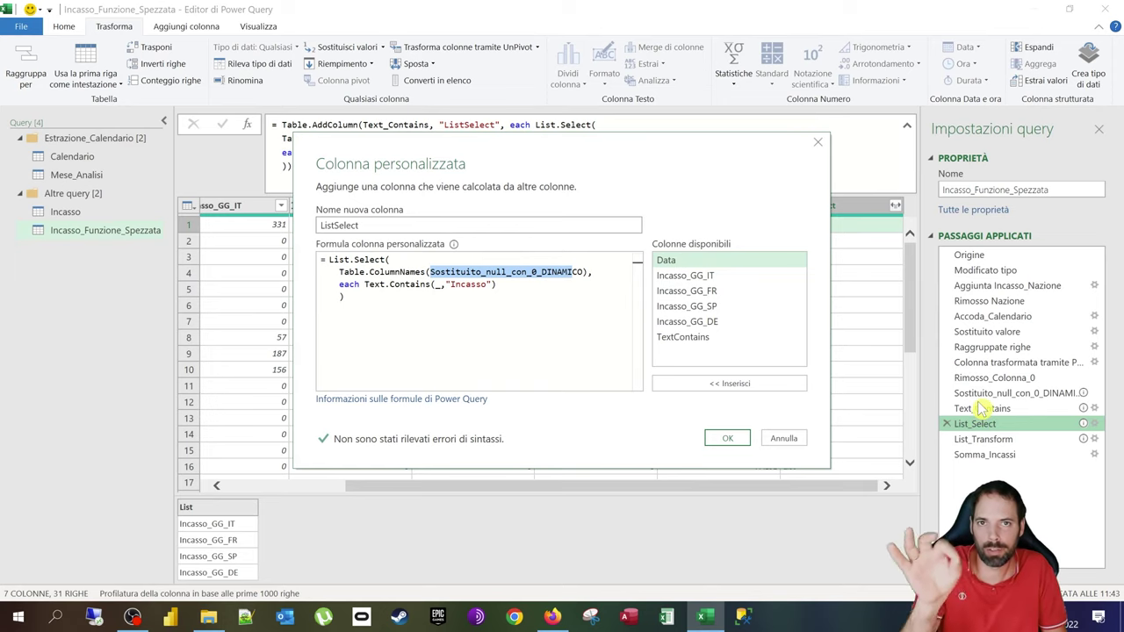
key("ctrl+shift+Right")
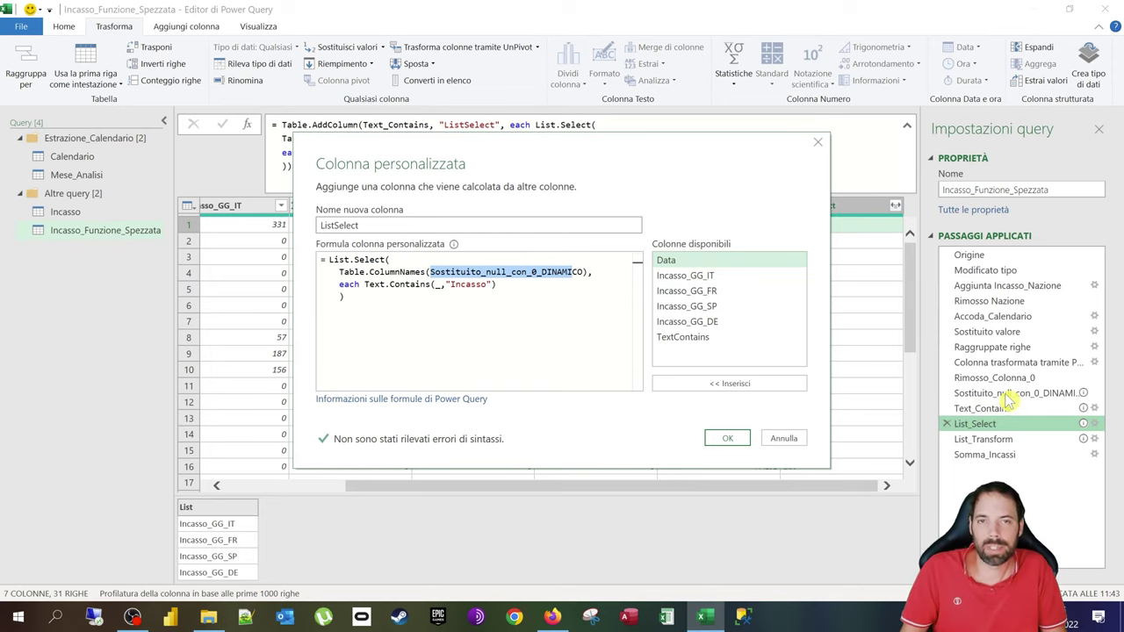
left_click(489, 291)
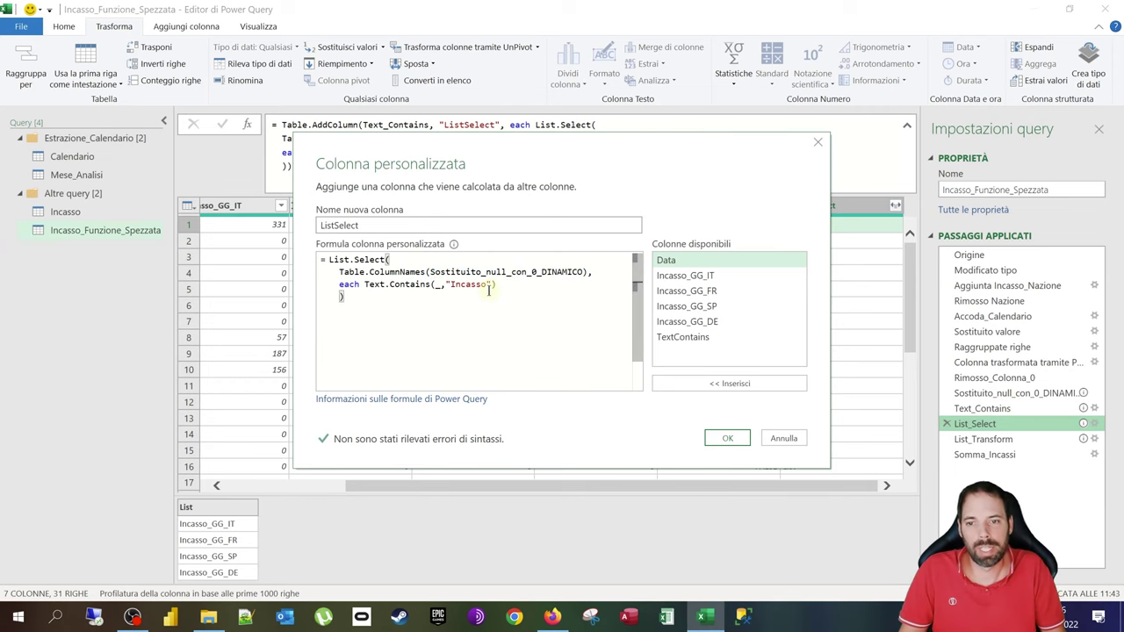
left_click(584, 271)
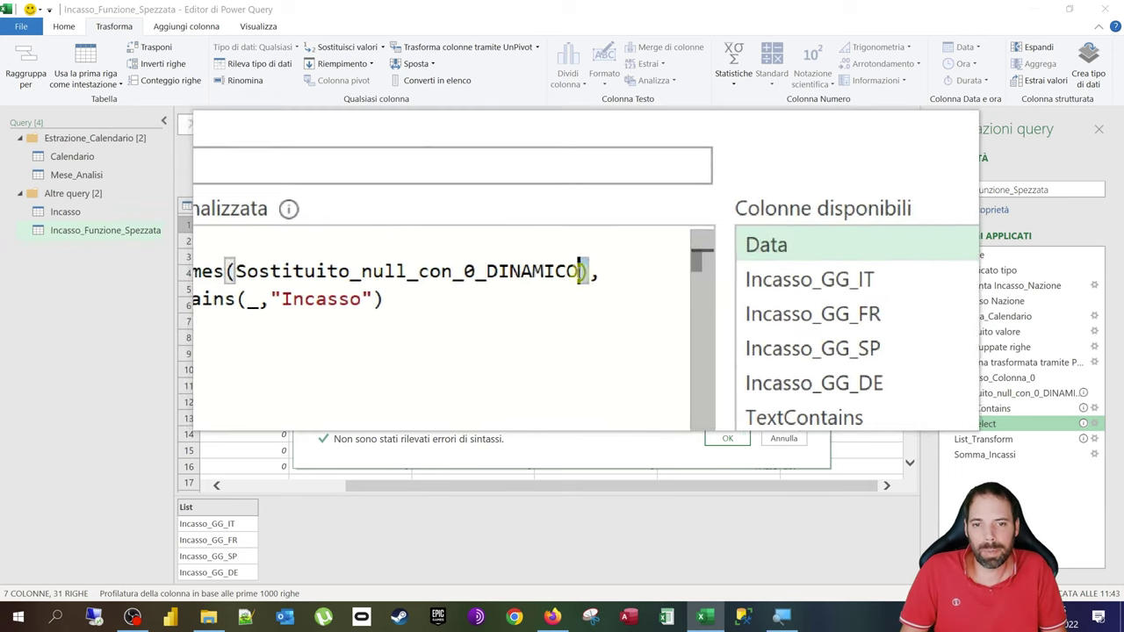
left_click_drag(582, 272, 430, 273)
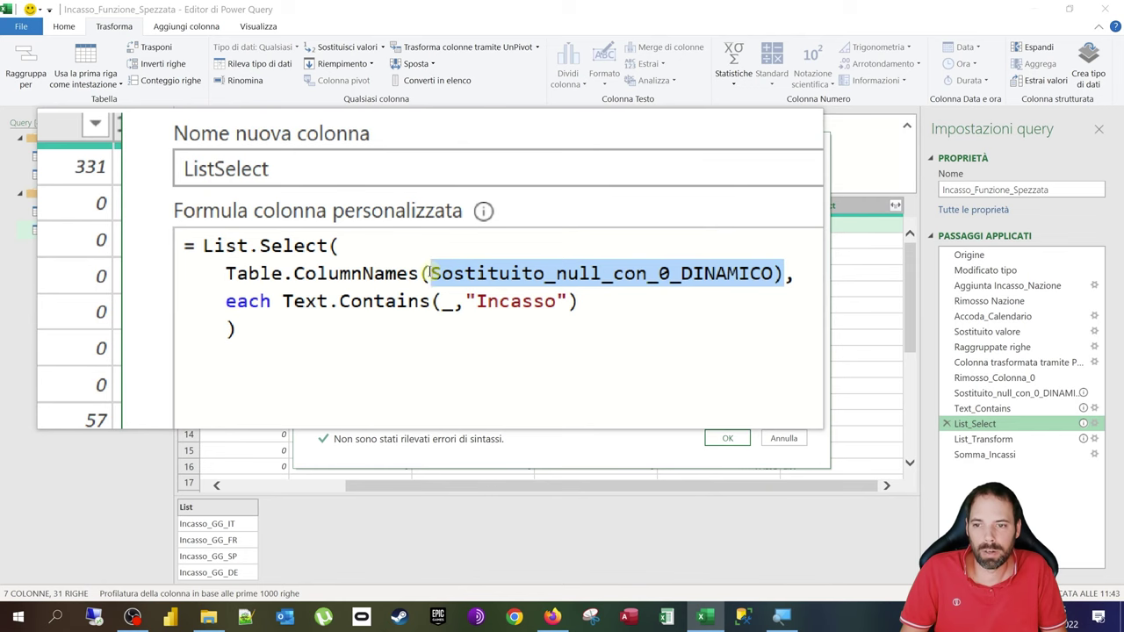
double_click(249, 301)
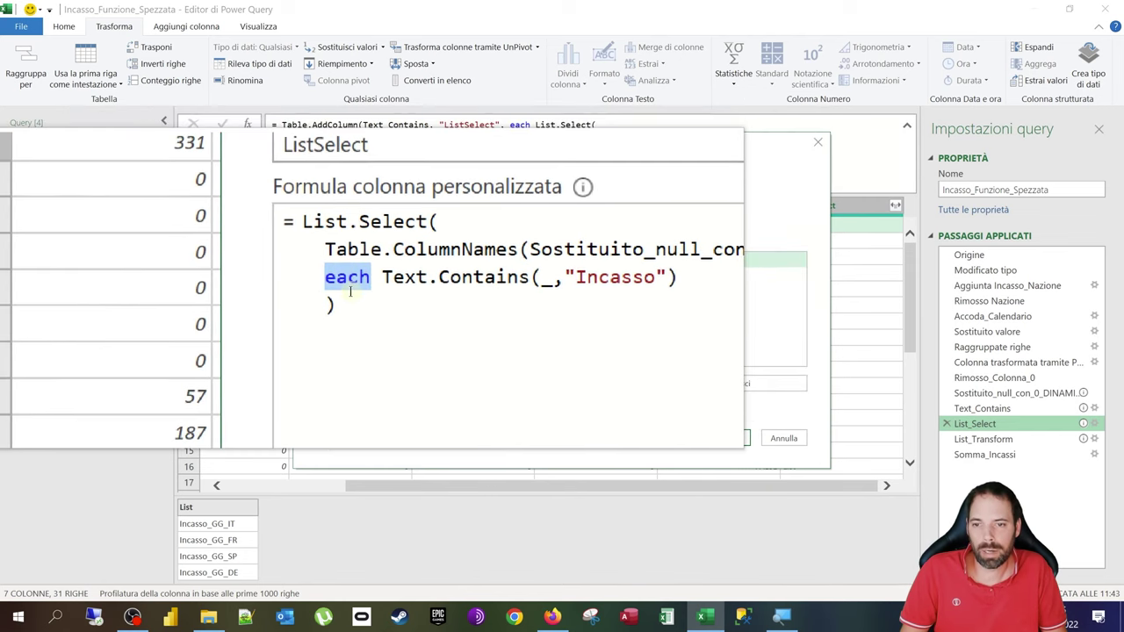
left_click_drag(295, 283, 489, 285)
double_click(438, 282)
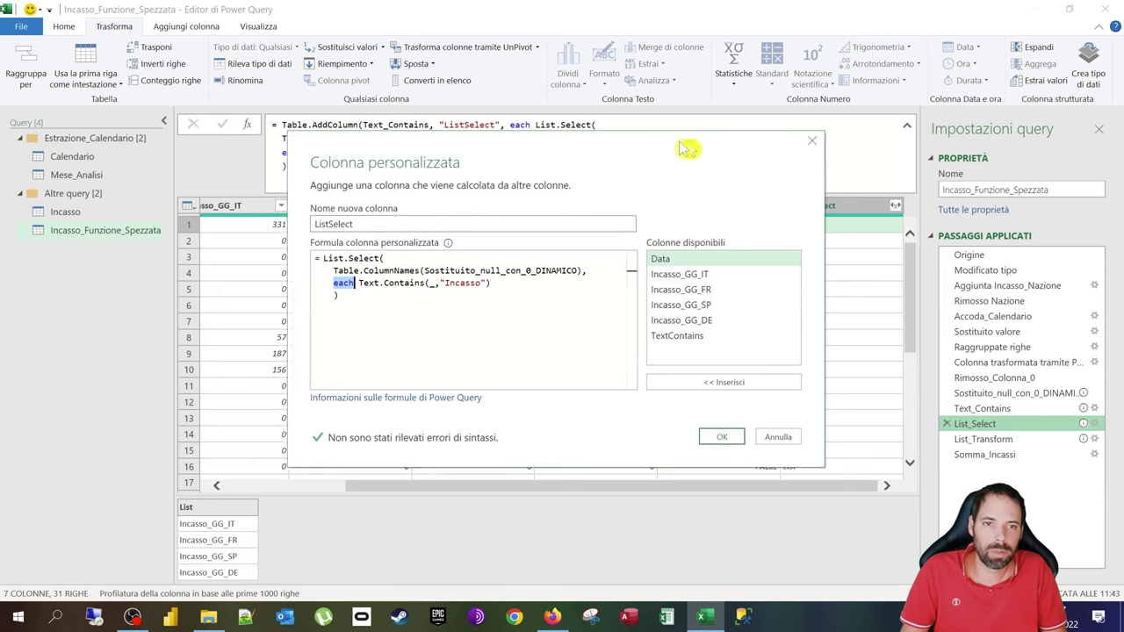
left_click_drag(688, 146, 517, 176)
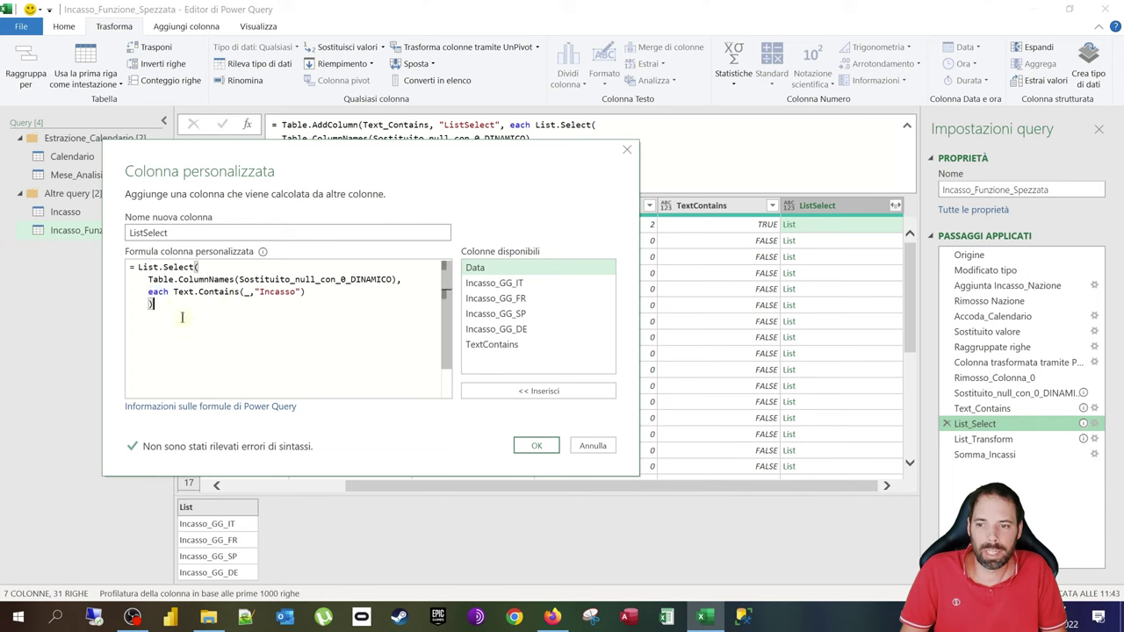
left_click_drag(175, 296, 300, 296)
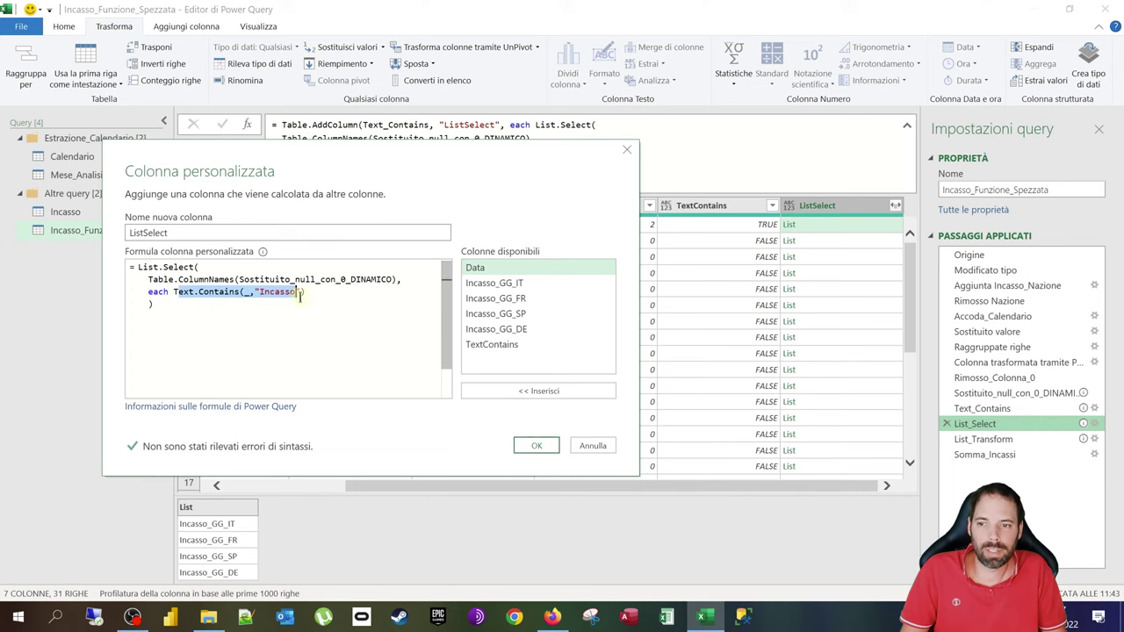
left_click(604, 445)
key("Down")
key("Down")
key("Down")
key("Down")
key("Down")
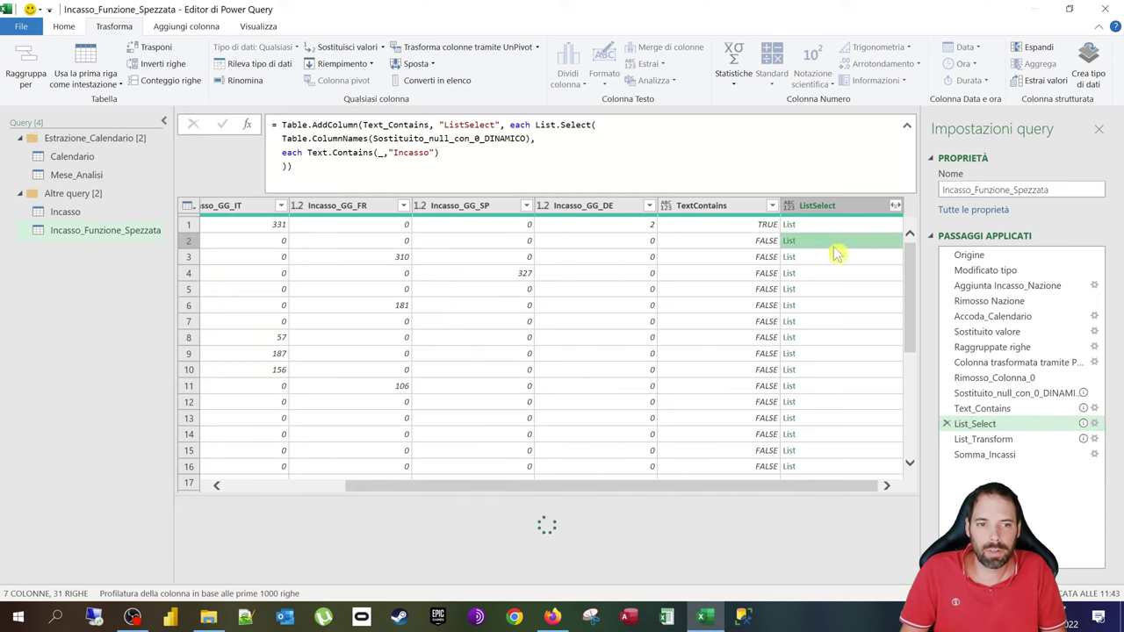
left_click(840, 385)
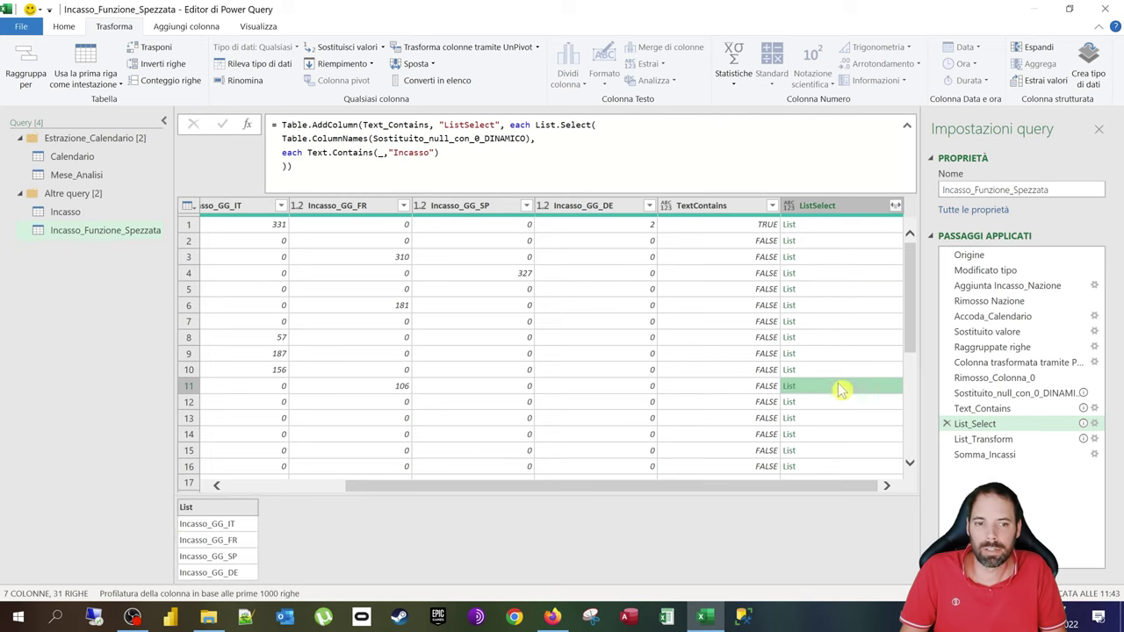
left_click(833, 434)
left_click(828, 450)
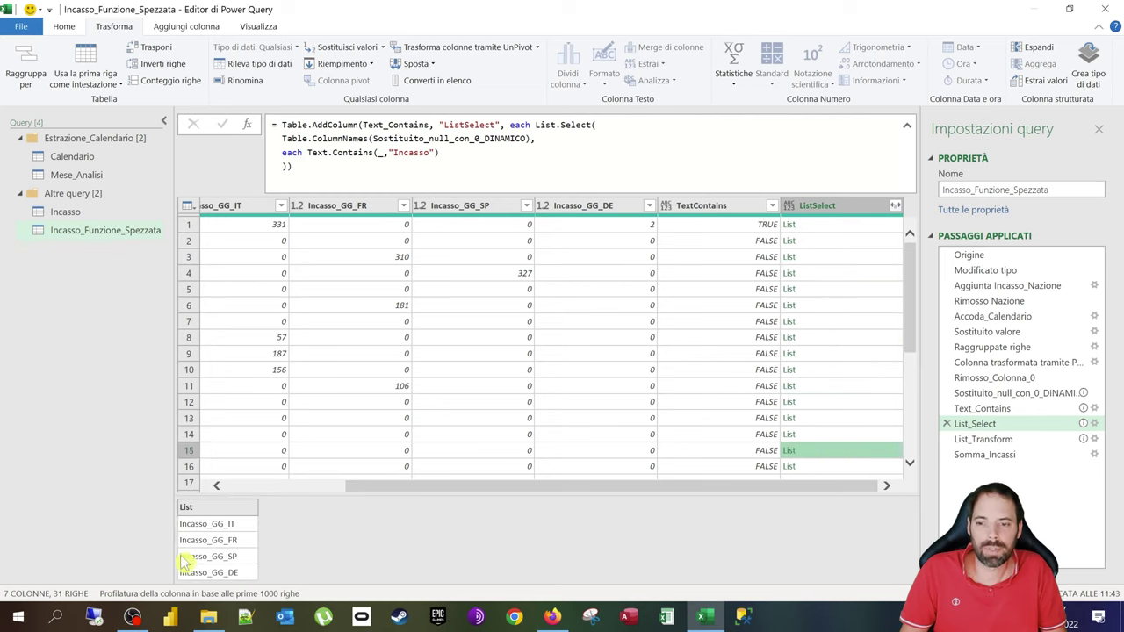
left_click(818, 241)
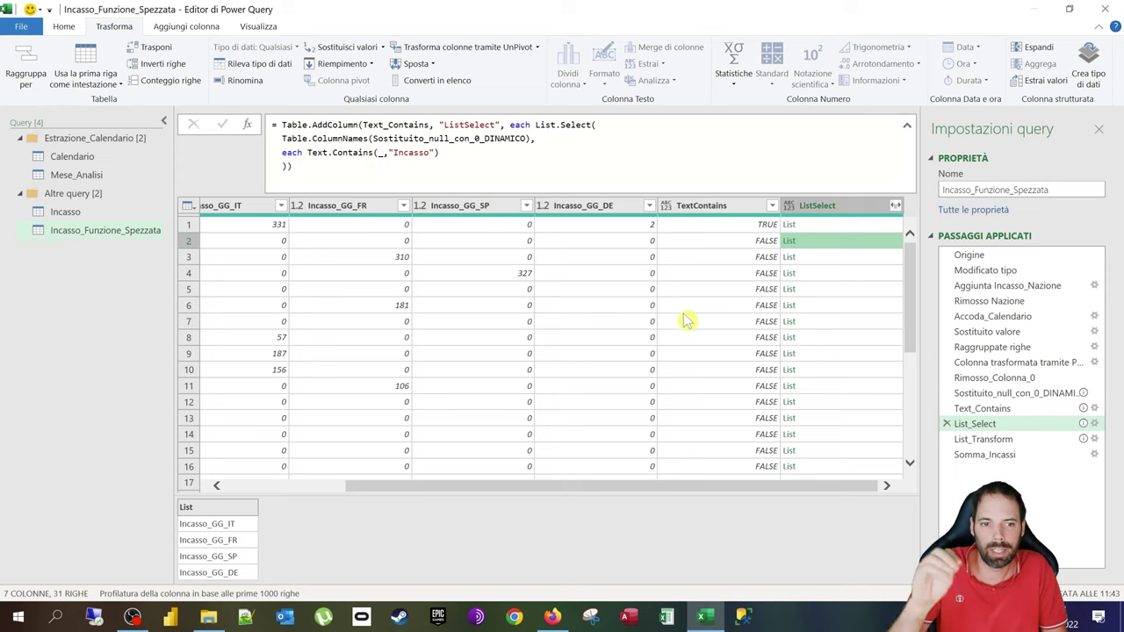
mouse_move(1085, 430)
right_click(988, 424)
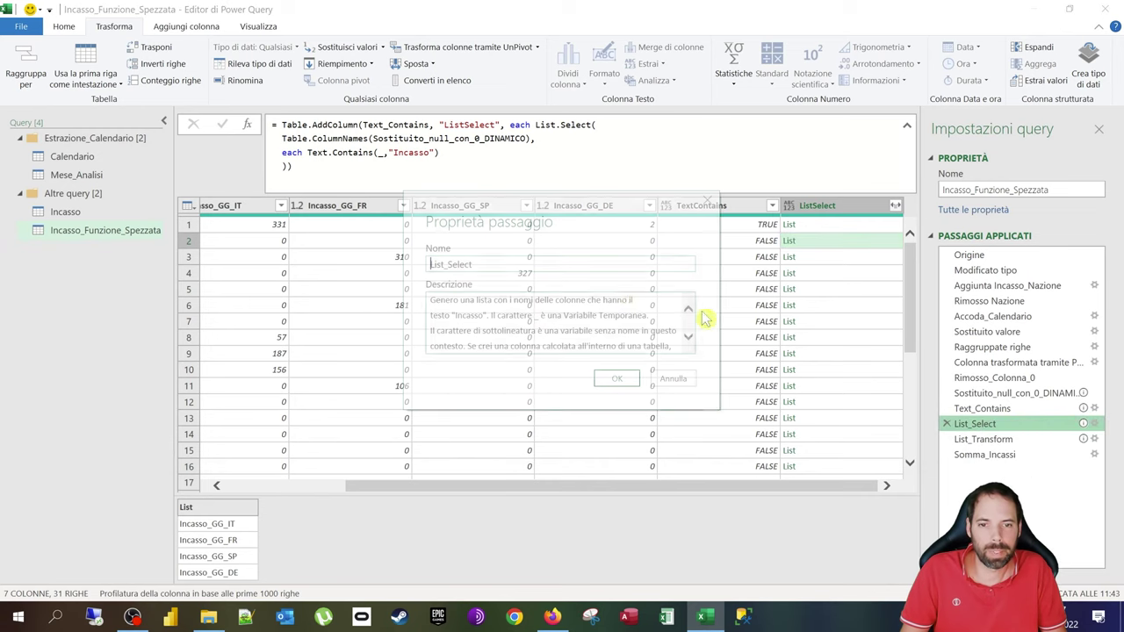
left_click(1022, 578)
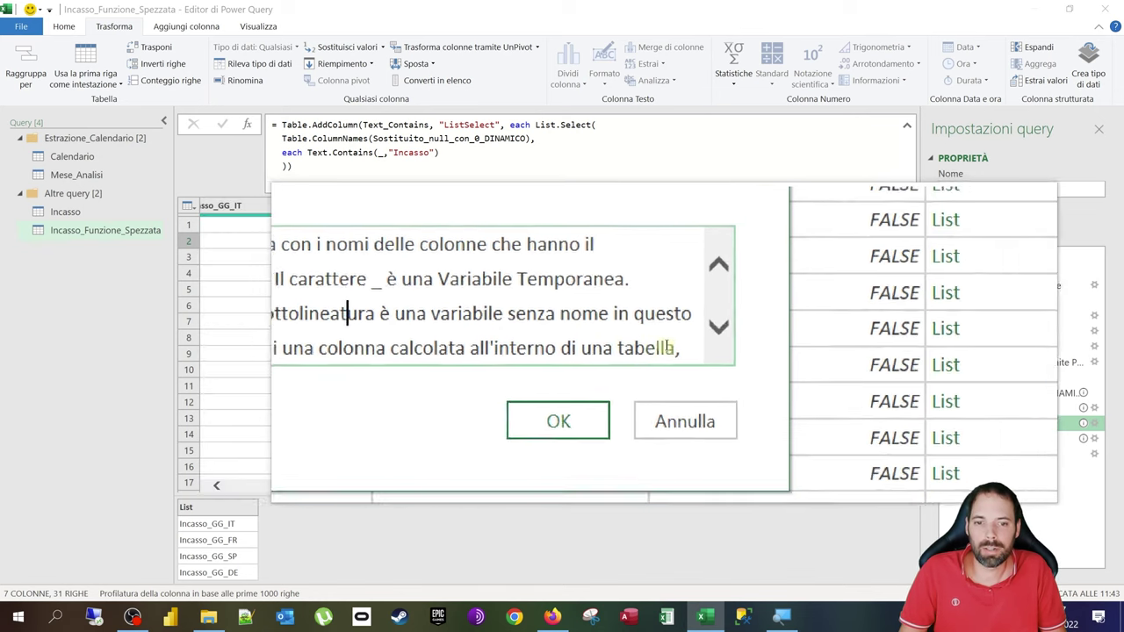
left_click(690, 347)
left_click(690, 348)
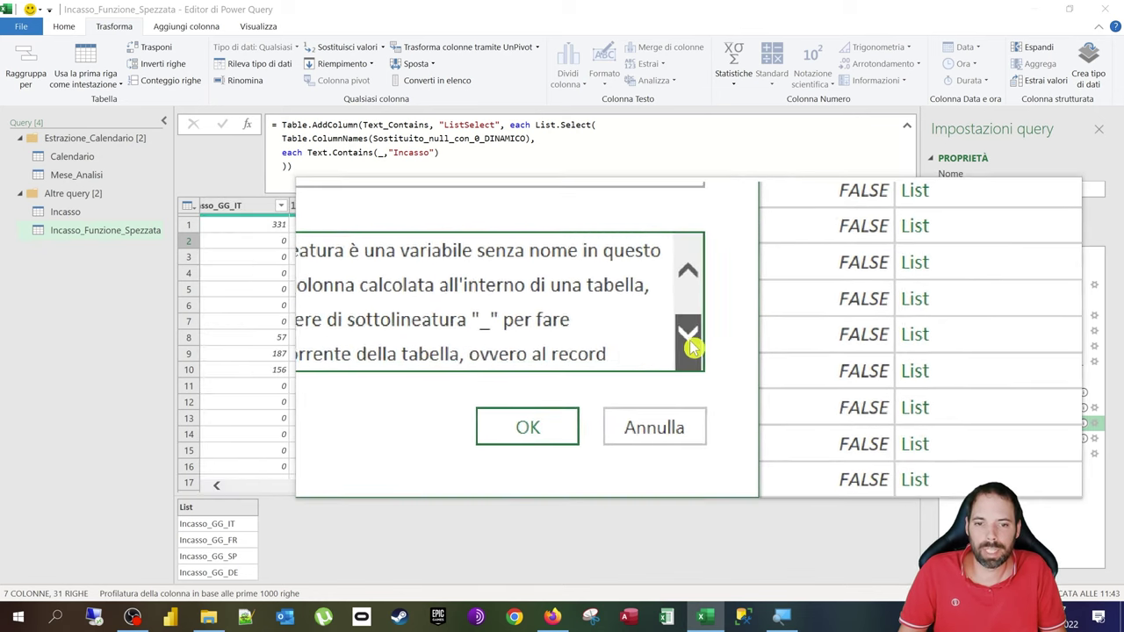
left_click(691, 347)
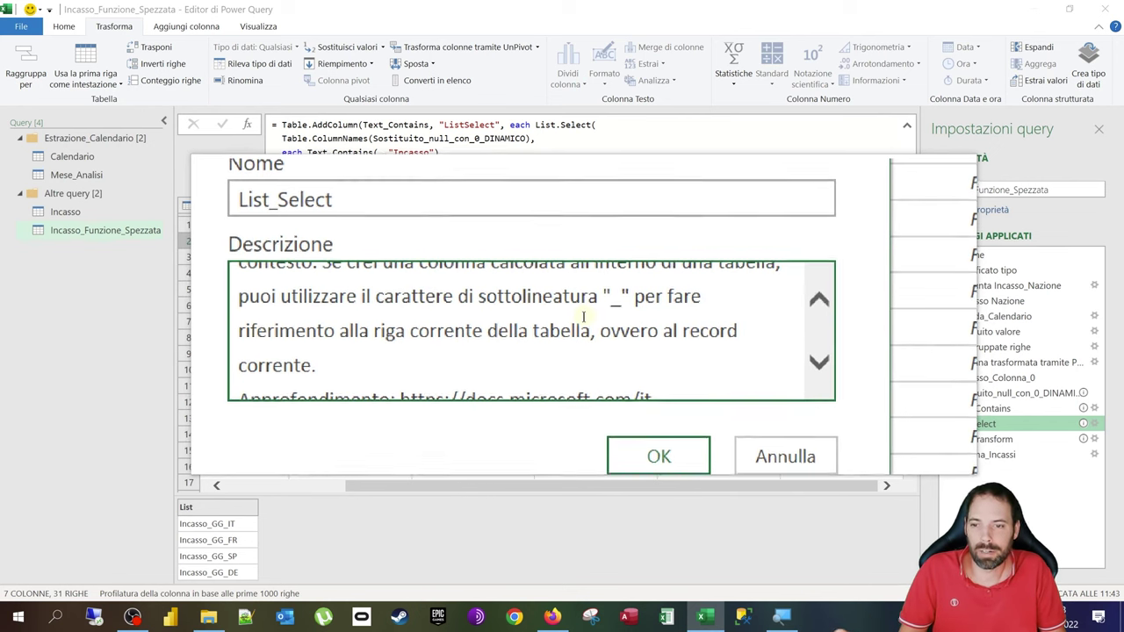
left_click(688, 339)
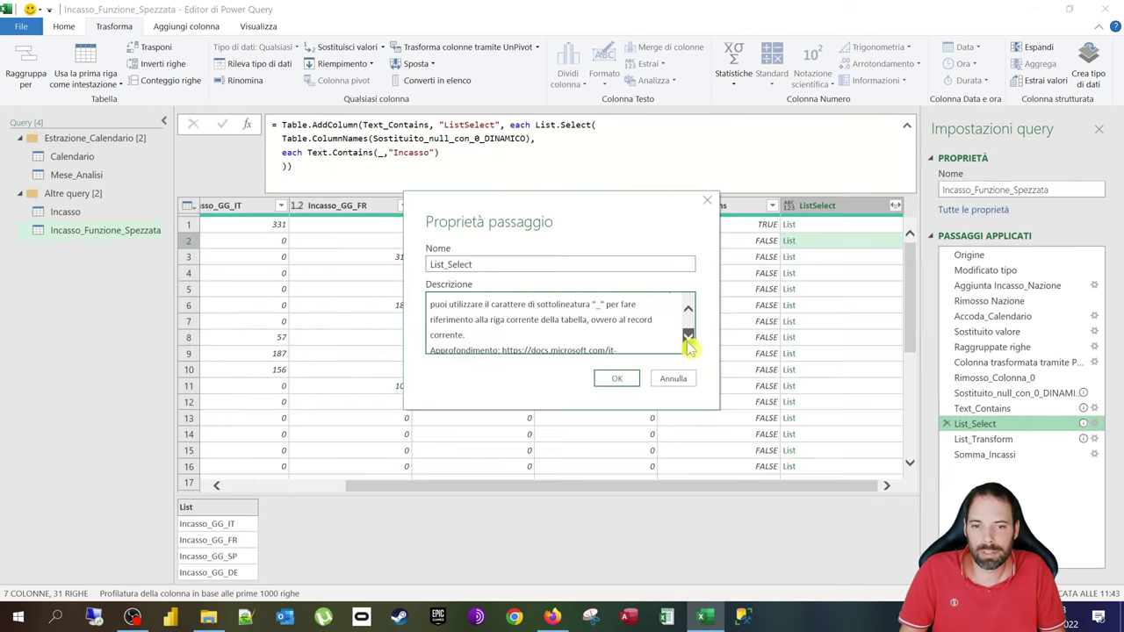
left_click(688, 339)
double_click(553, 343)
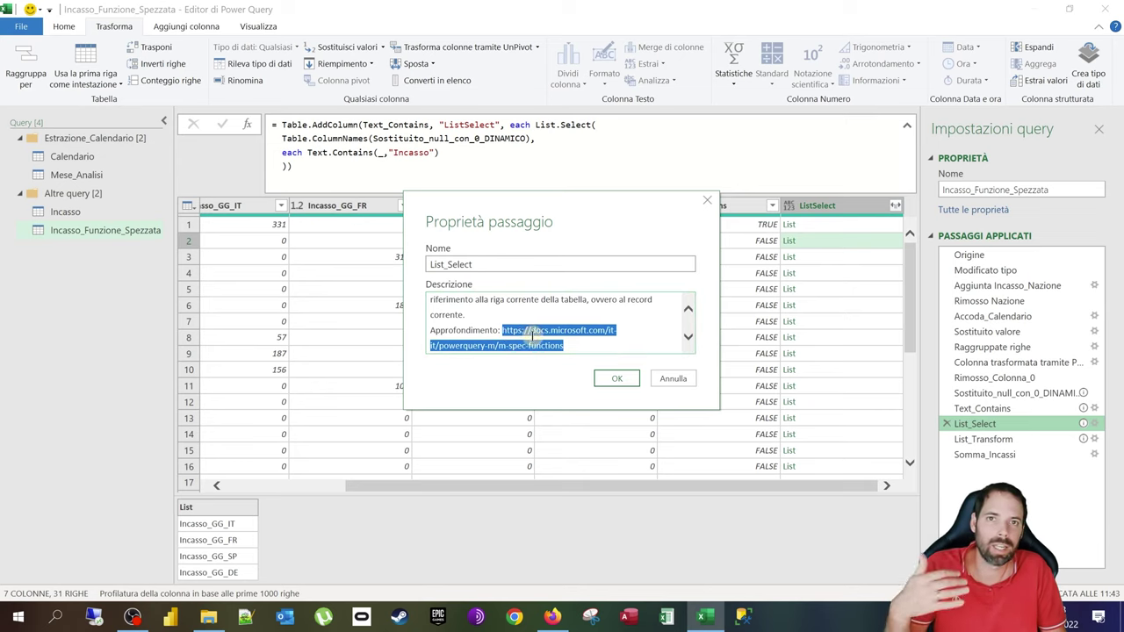
left_click(678, 380)
left_click(829, 232)
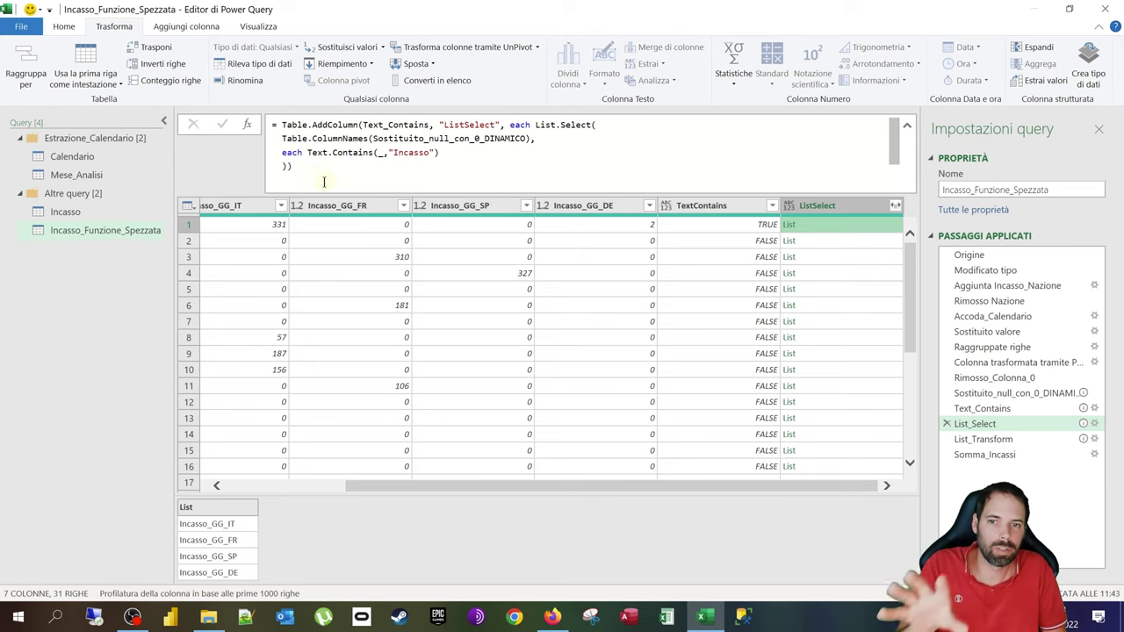
Step: Examine the List_Select formula, pointing out the underscore argument in Text.Contains
left_click_drag(443, 153, 279, 125)
left_click(290, 166)
left_click(380, 152)
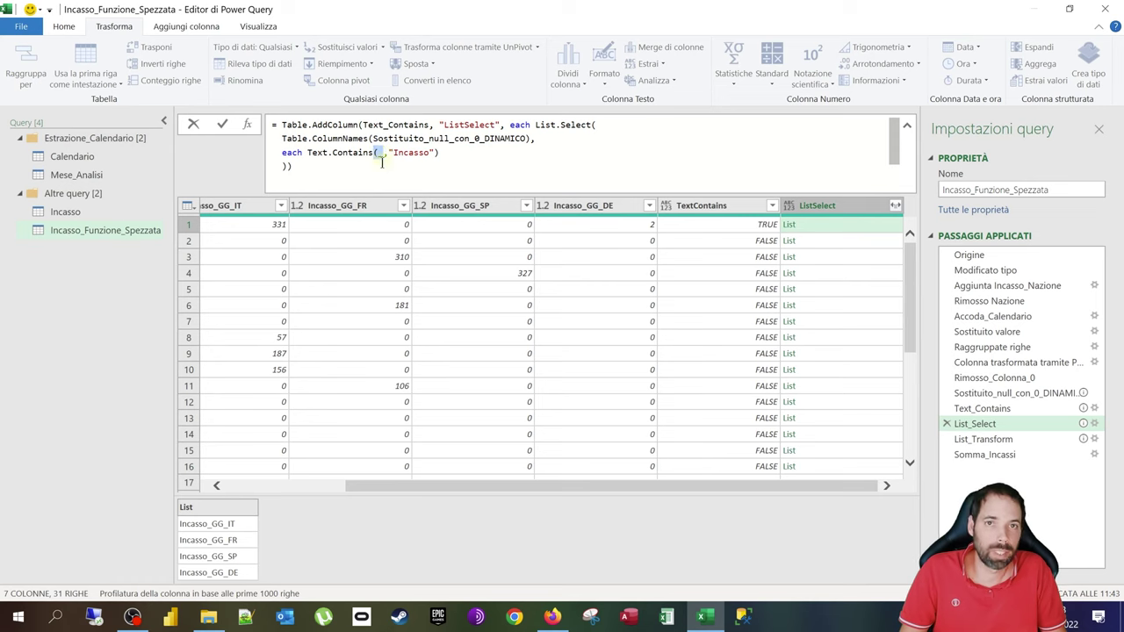
key("Escape")
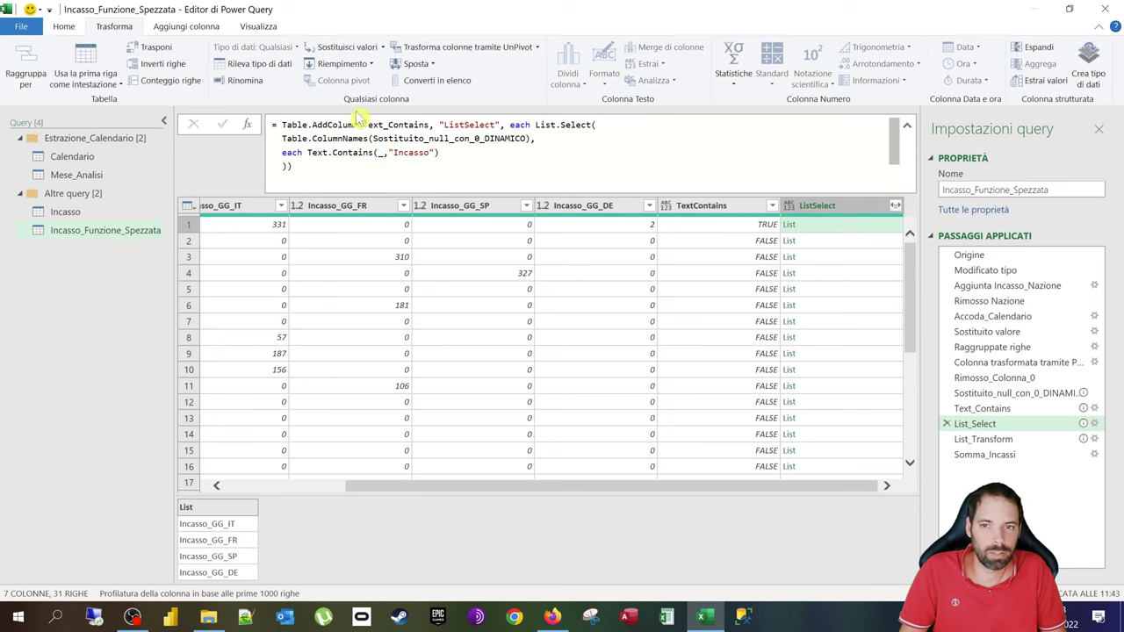
Step: Show the List_Transform step and preview the column-name list in ListSelect row 1
left_click(996, 443)
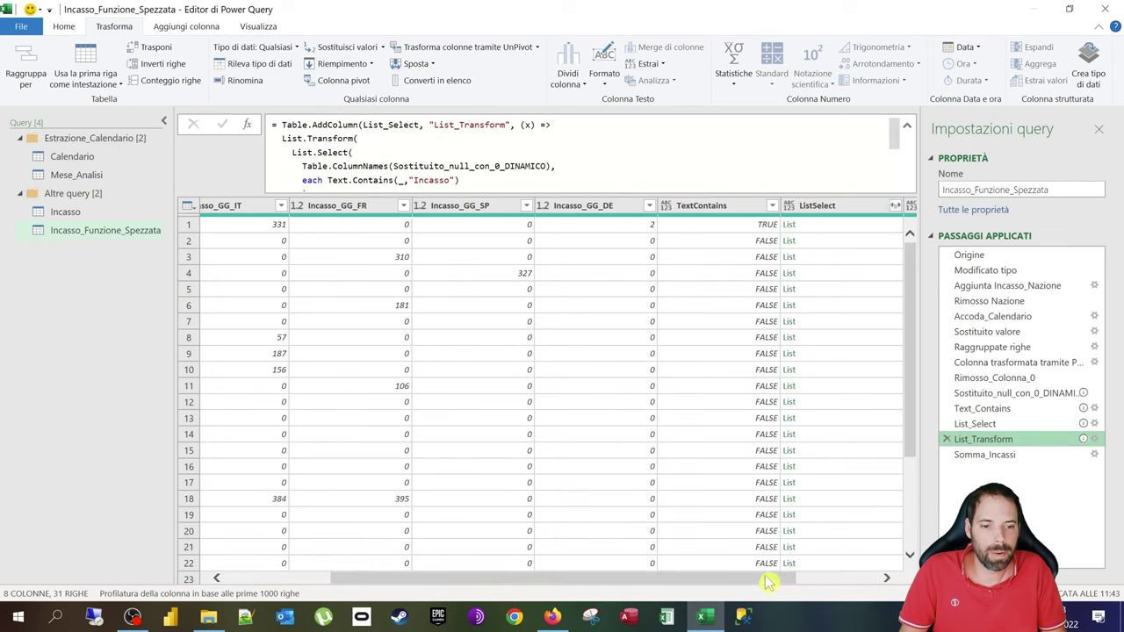
left_click(710, 231)
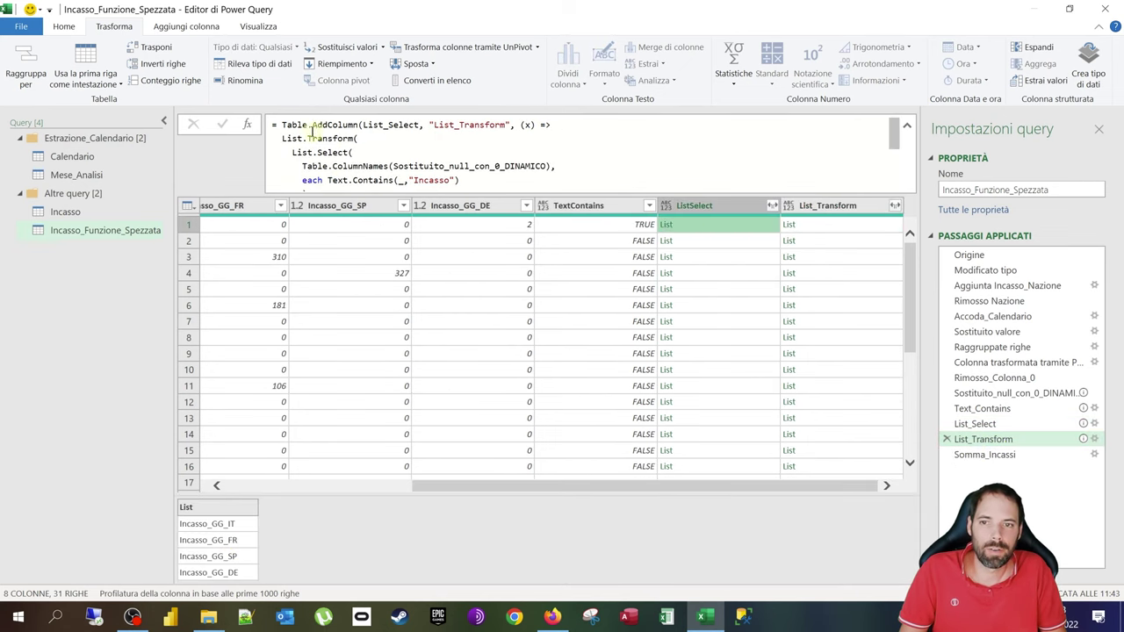
left_click_drag(293, 152, 465, 145)
scroll(445, 158, "up", 1)
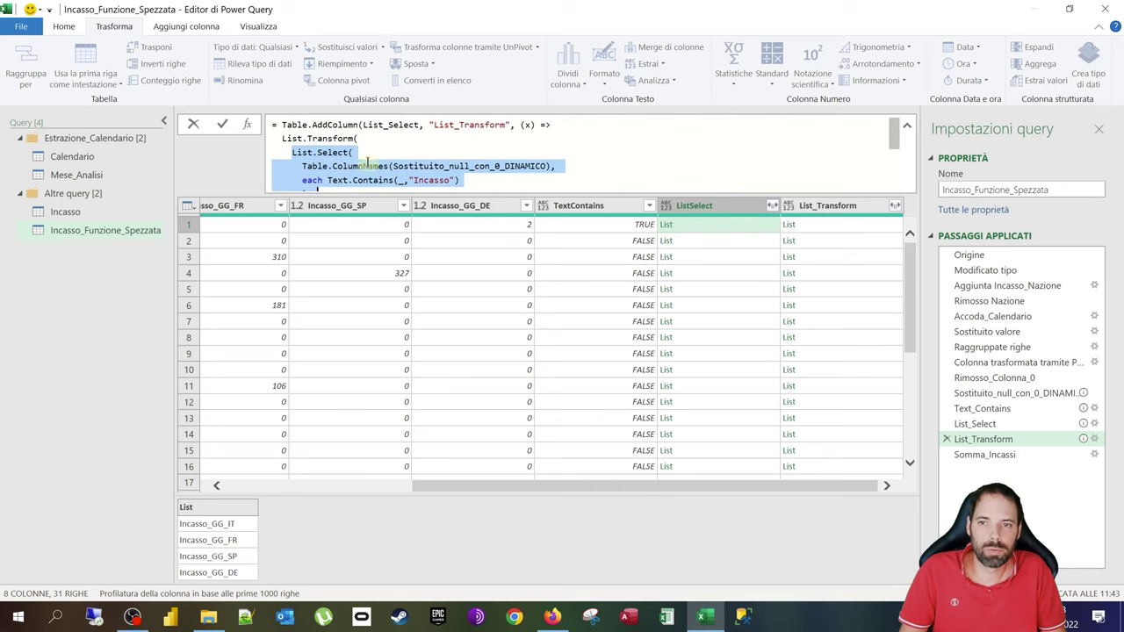
left_click_drag(280, 138, 367, 141)
Step: Examine the List.Select block and the each Record.Field part of the List_Transform formula
left_click_drag(295, 156, 401, 156)
left_click(384, 148)
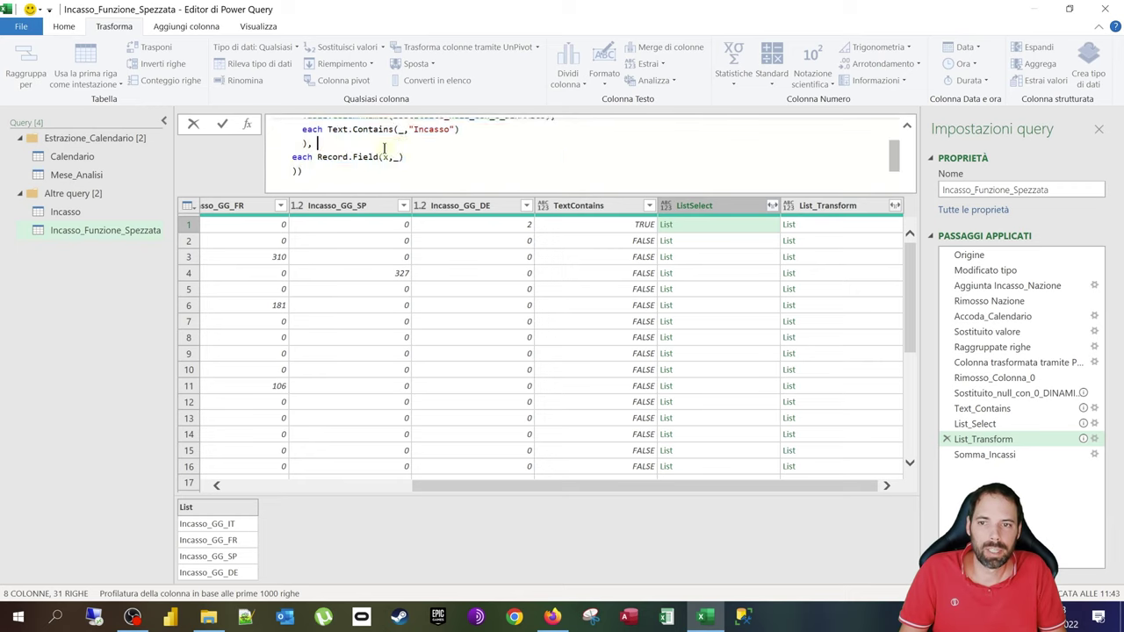
double_click(298, 156)
left_click_drag(317, 156, 396, 157)
left_click(383, 156)
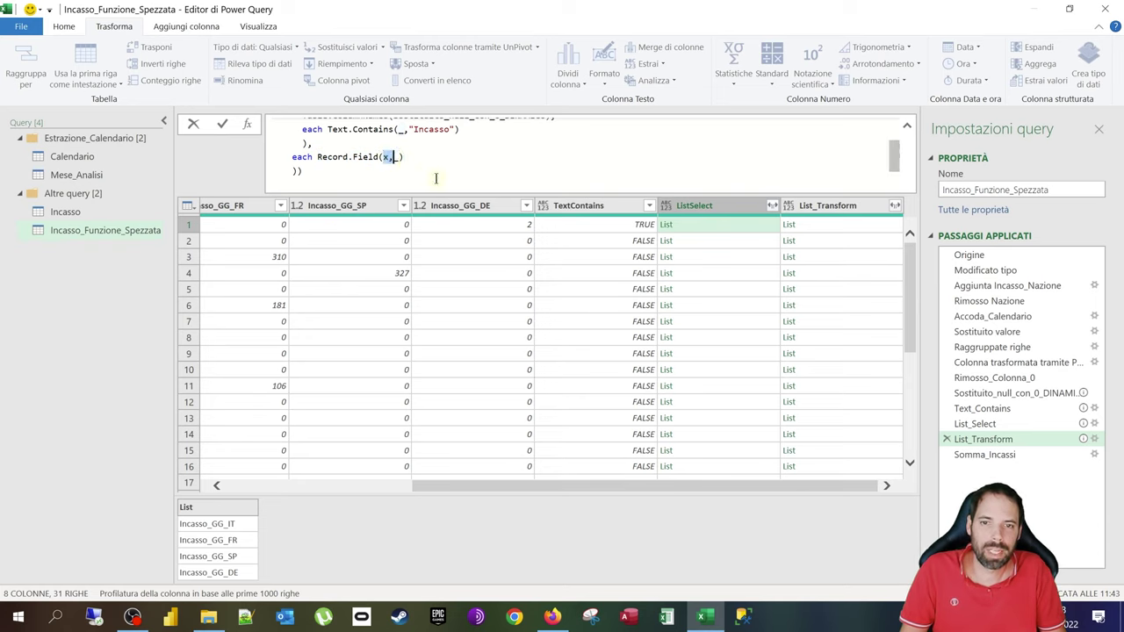
scroll(435, 175, "up", 2)
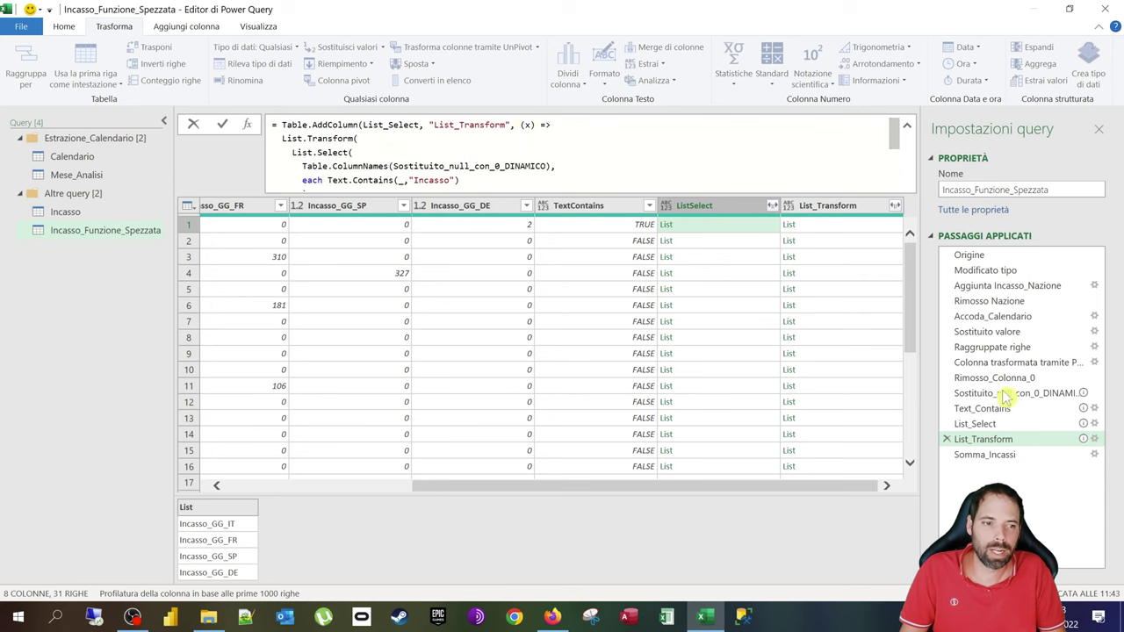
left_click(1088, 437)
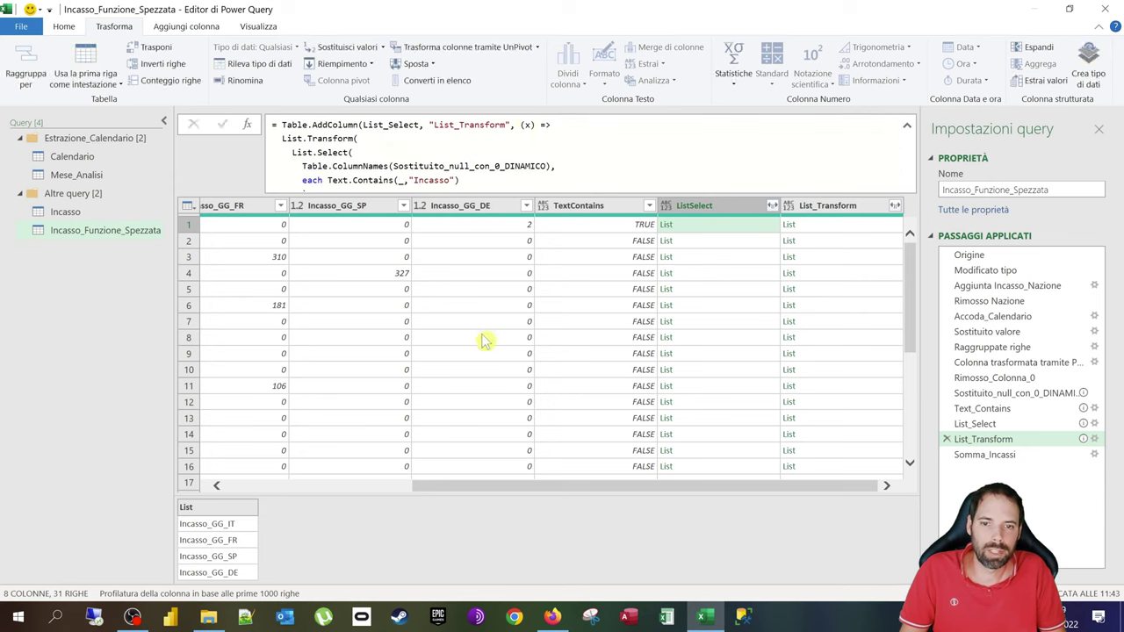
Step: Review the (x) parameter, Record.Field line and List.Select block in List_Transform's Colonna personalizzata, then cancel
left_click(1094, 438)
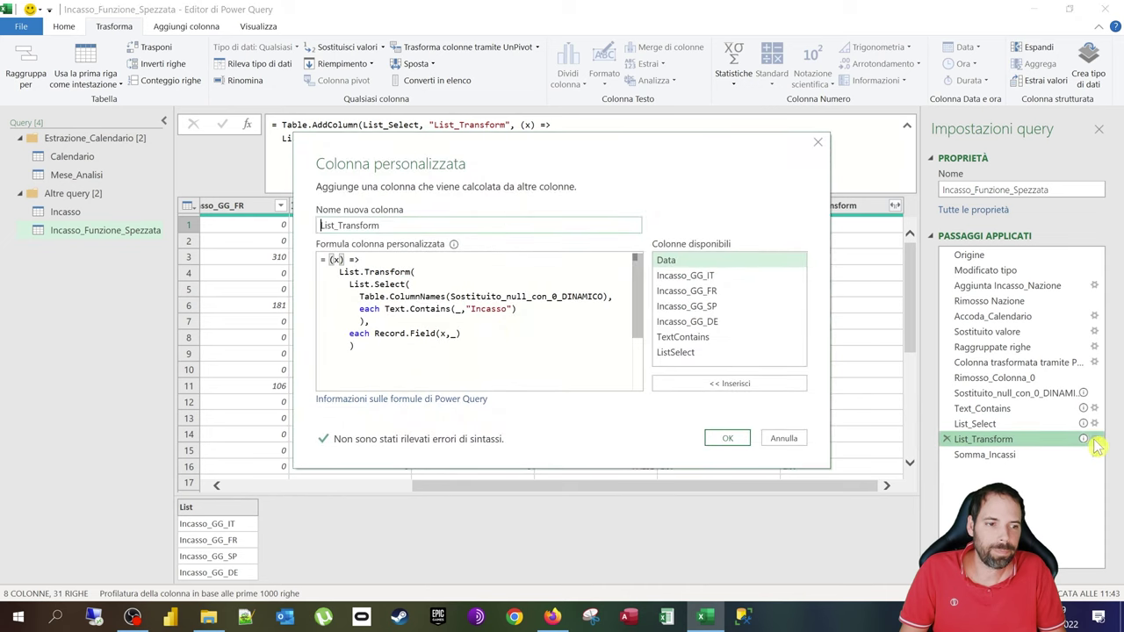
left_click(494, 336)
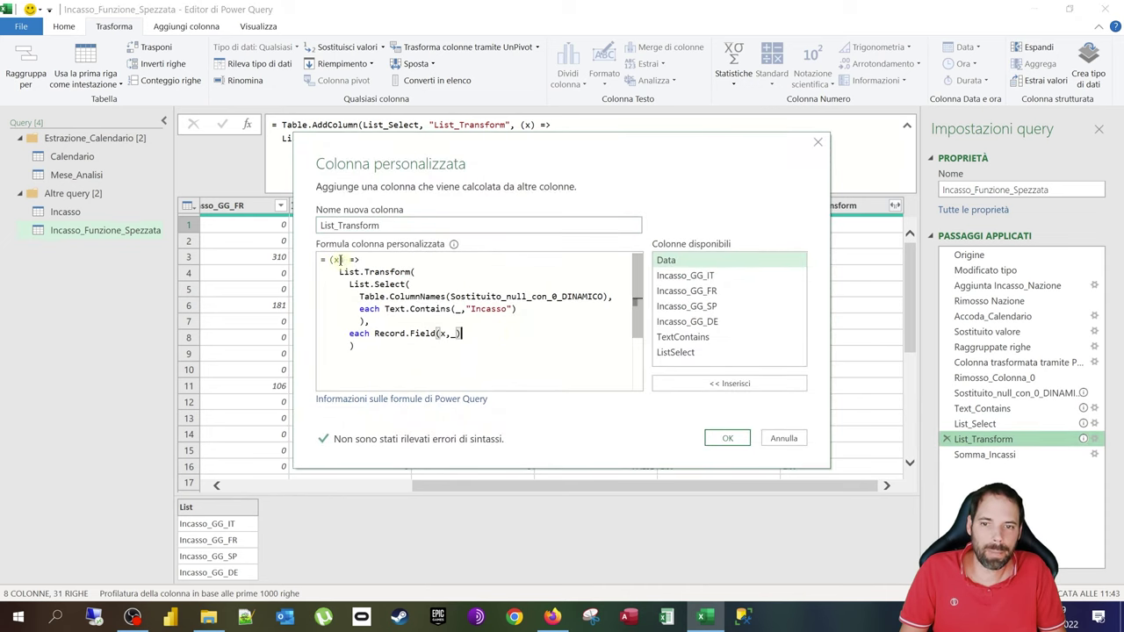
left_click(336, 260)
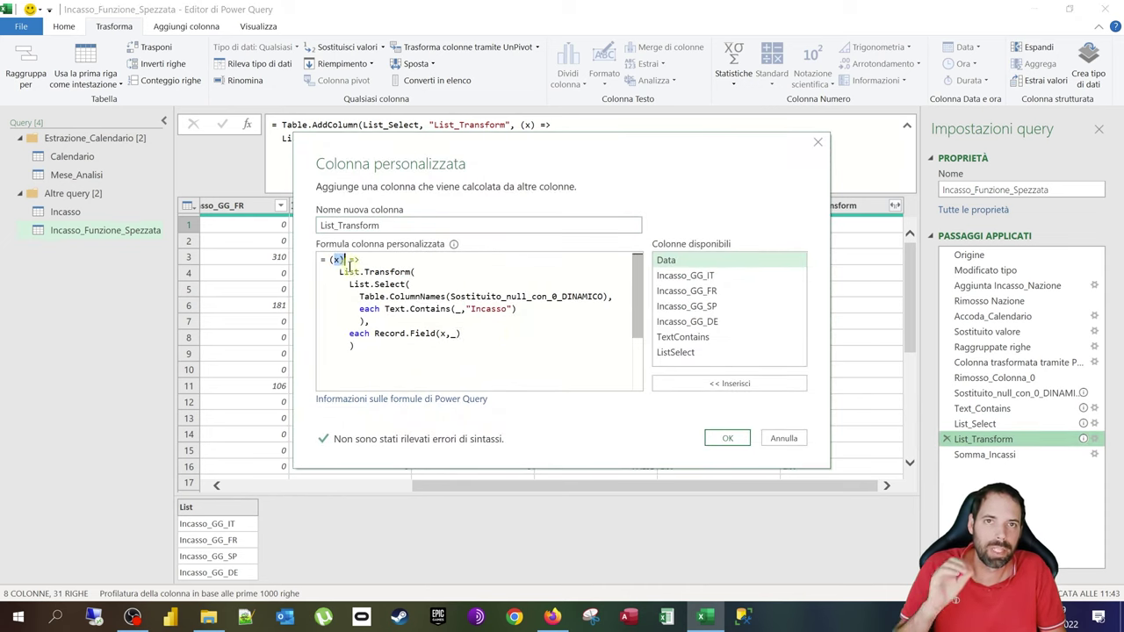
left_click_drag(345, 284, 363, 322)
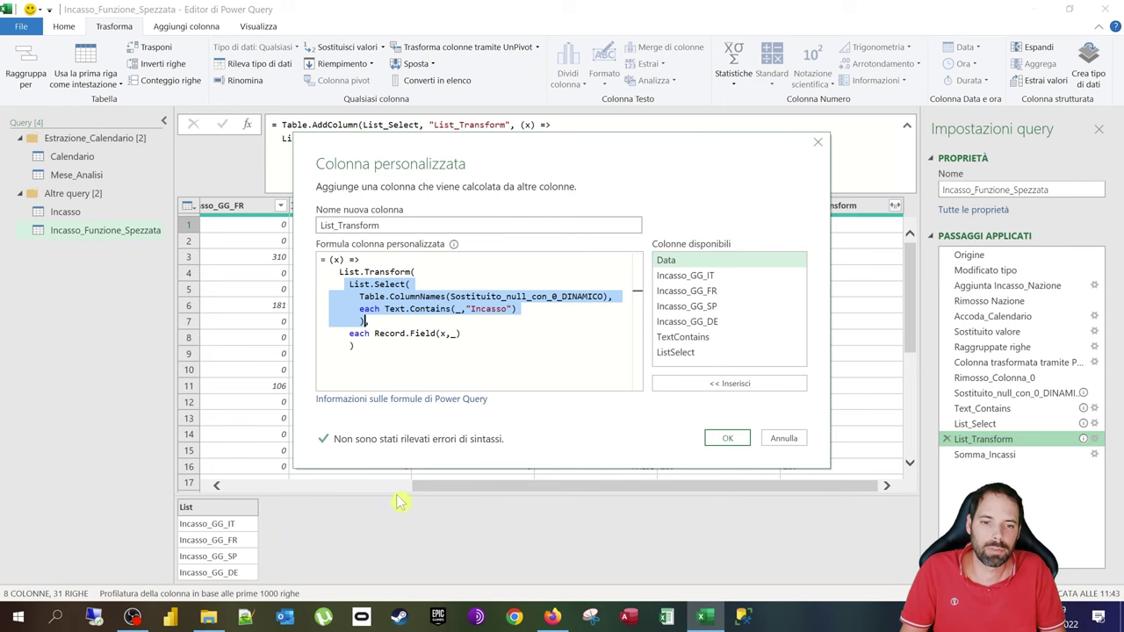
left_click(801, 439)
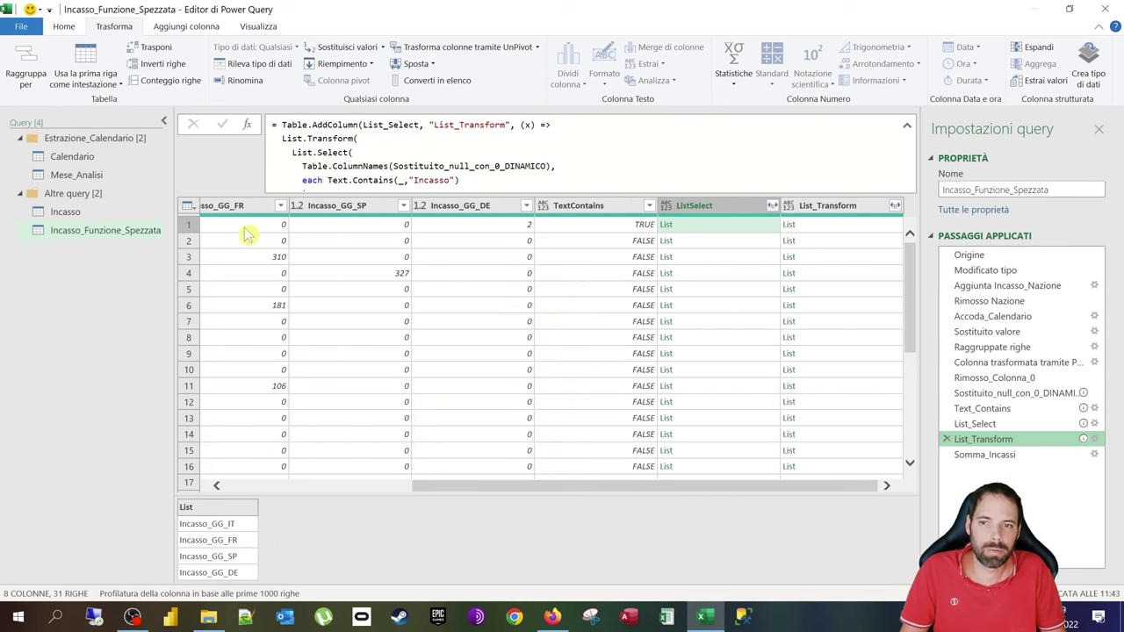
Step: Preview row 1 values in the List_Transform, ListSelect, Incasso_GG_SP and TextContains columns
left_click(821, 232)
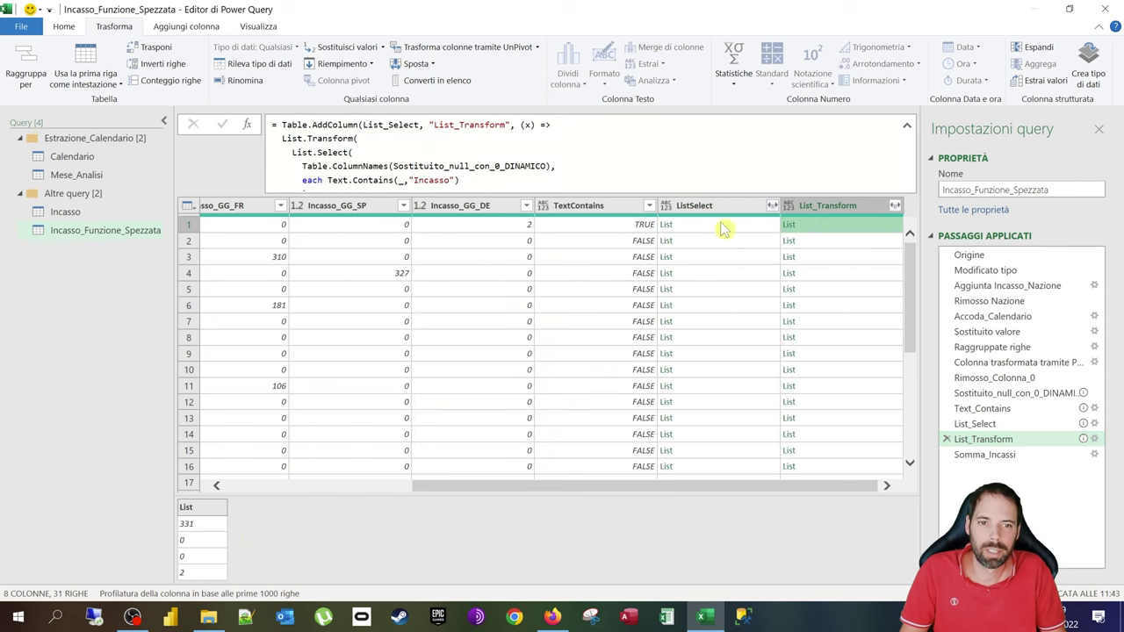
left_click(710, 226)
left_click(808, 230)
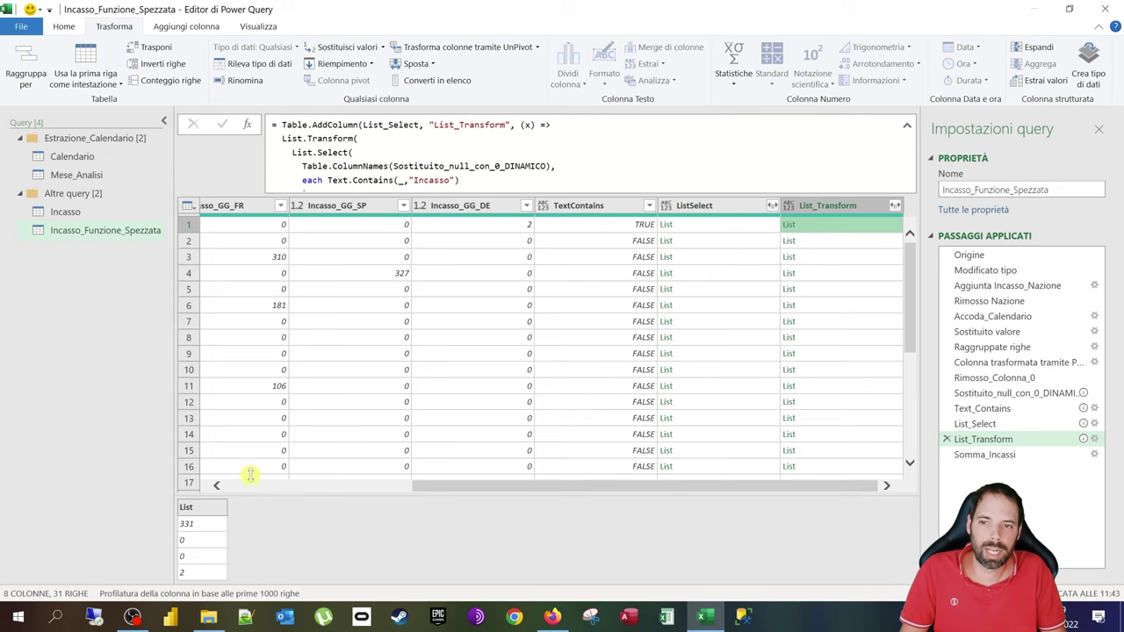
left_click(230, 234)
left_click(403, 236)
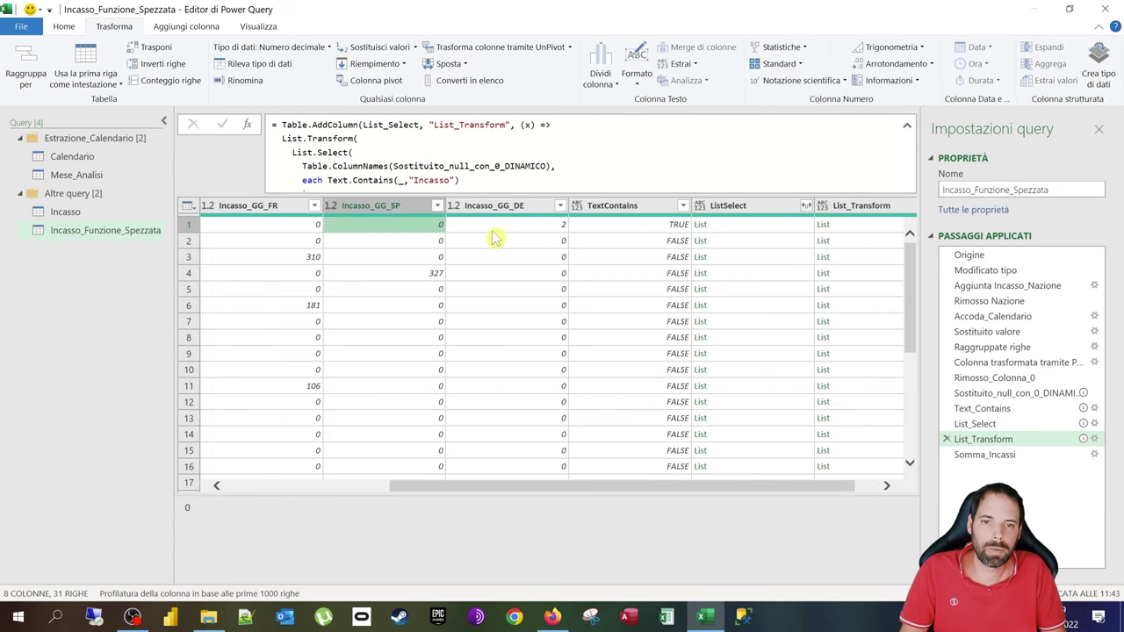
left_click(602, 230)
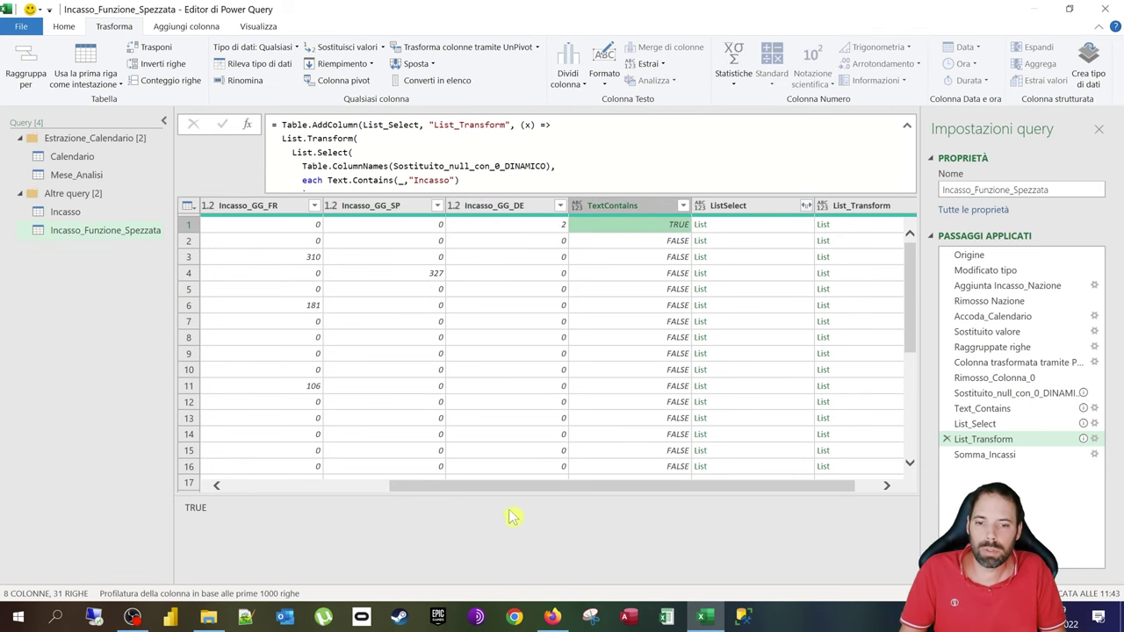
left_click_drag(510, 485, 372, 486)
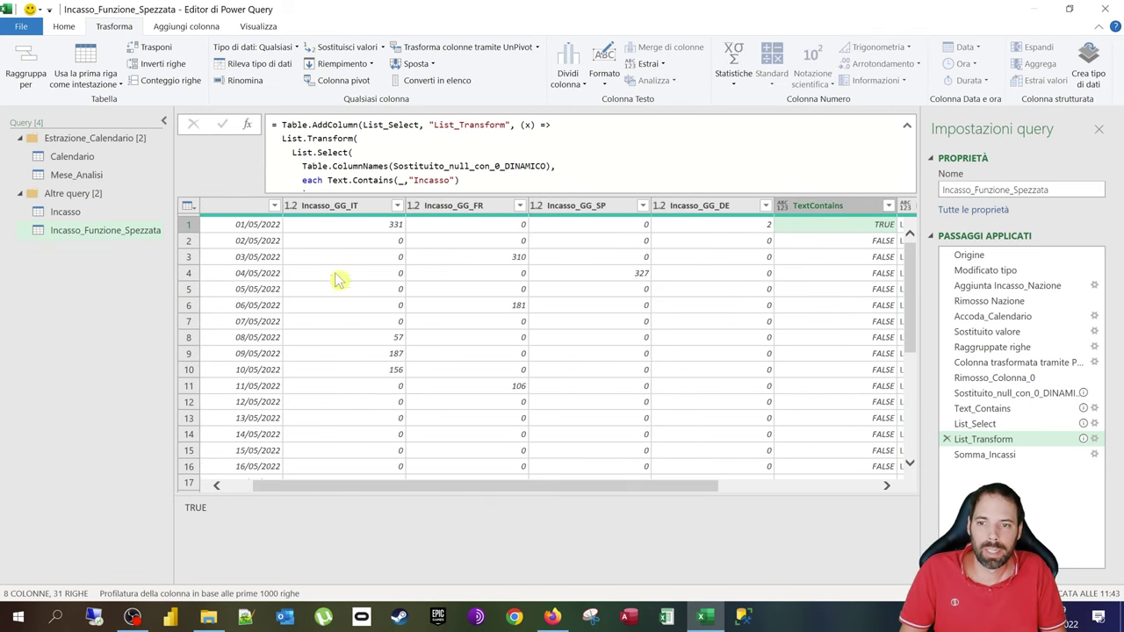
Step: Compare the per-nation revenue columns with ListSelect and the row 1 revenue list 331, 0, 0, 2
left_click(333, 207)
left_click(413, 207)
left_click(614, 207)
left_click(694, 207)
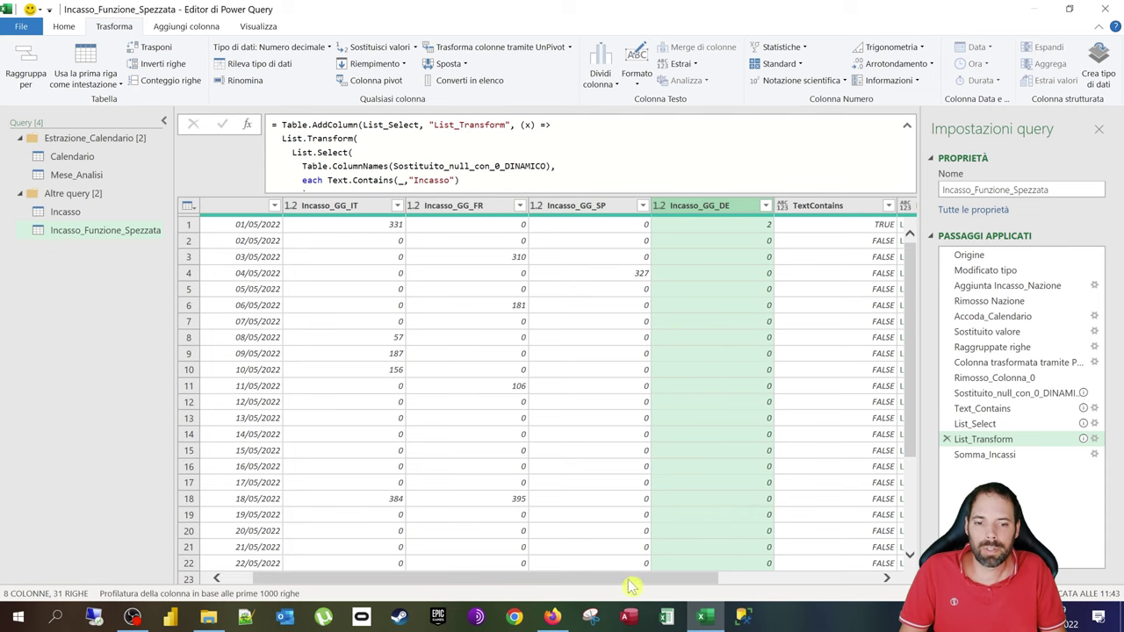
left_click_drag(631, 579, 839, 577)
left_click(825, 211)
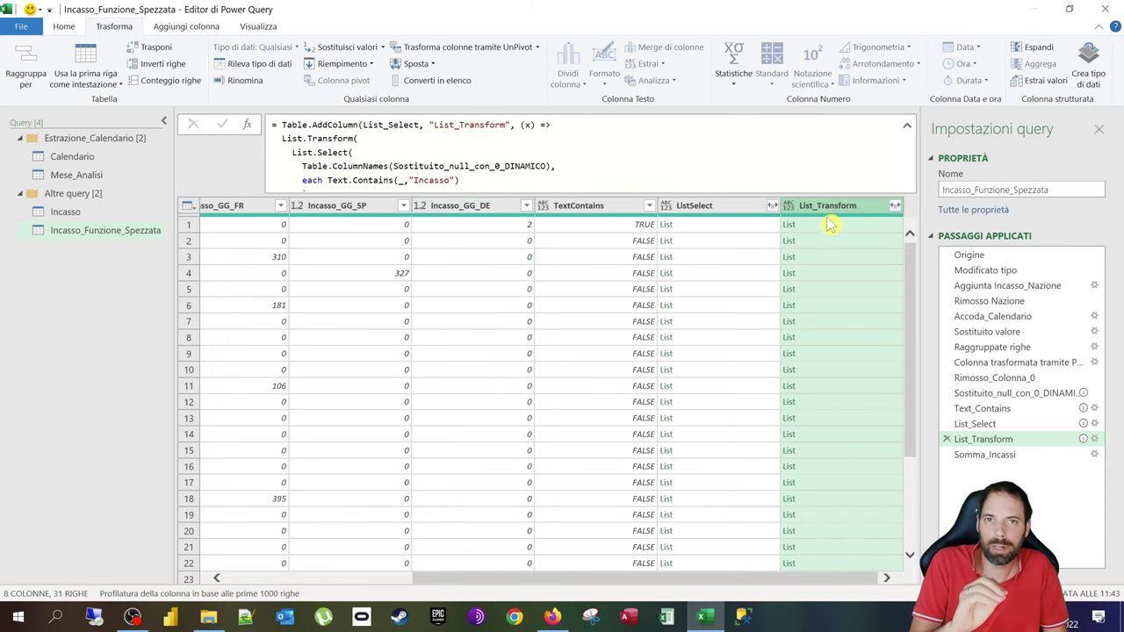
left_click(720, 225)
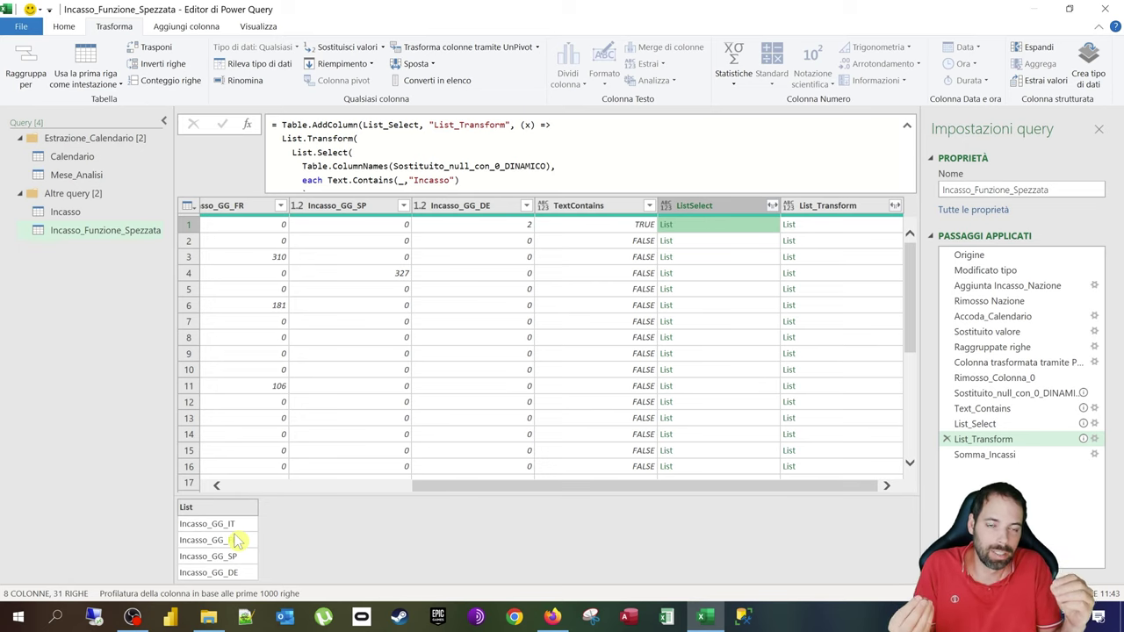
left_click(704, 207)
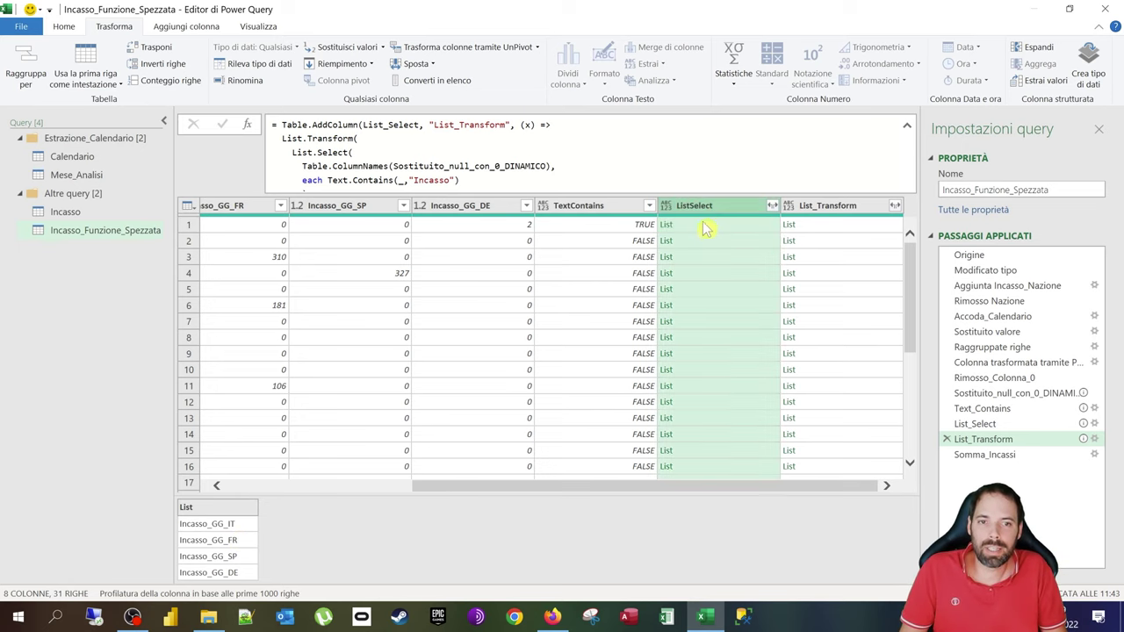
left_click(828, 229)
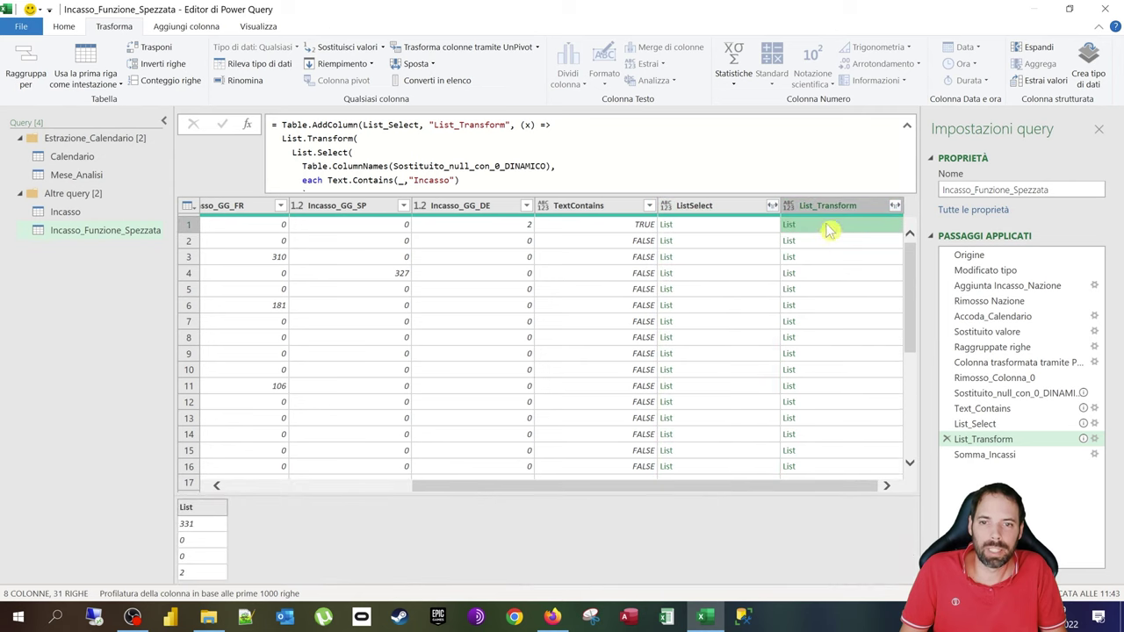
Step: Examine List.Select and Record.Field in the formula bar, then display the Somma_Incassi step
mouse_move(298, 157)
left_mouse_down()
mouse_move(395, 170)
mouse_move(467, 158)
mouse_move(315, 156)
left_mouse_up()
left_click(479, 156)
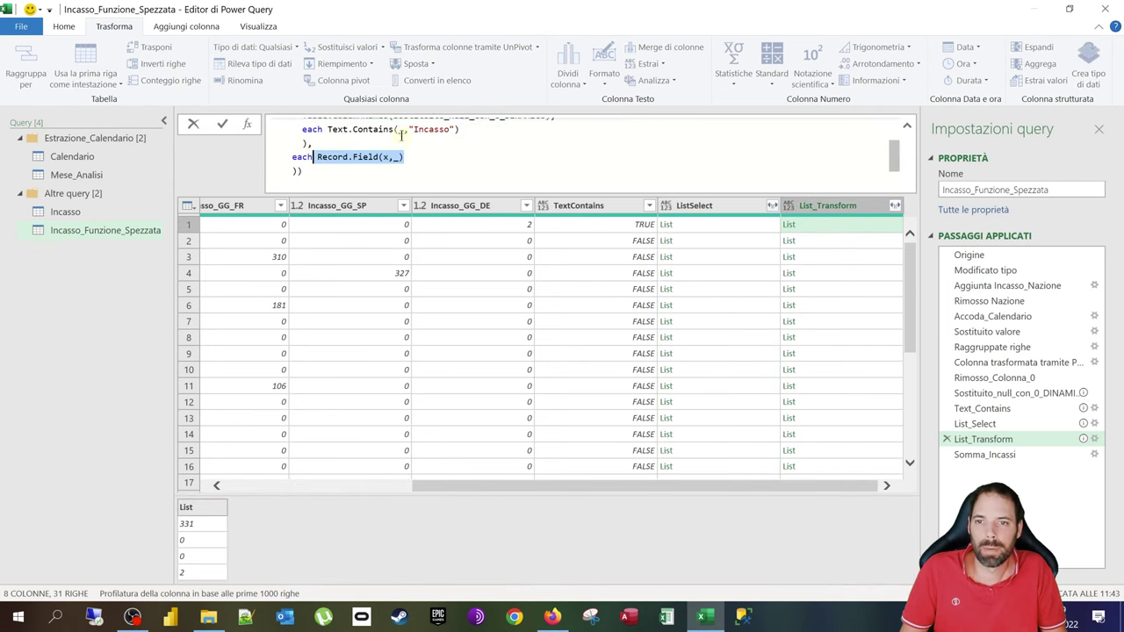
left_click(418, 158)
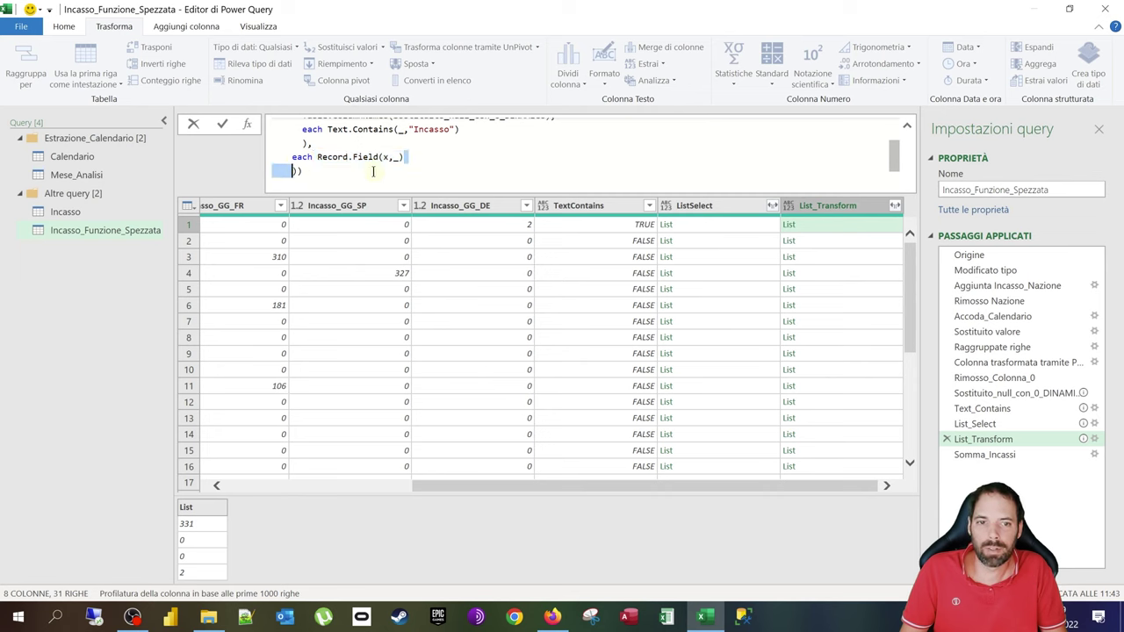
left_click(835, 226)
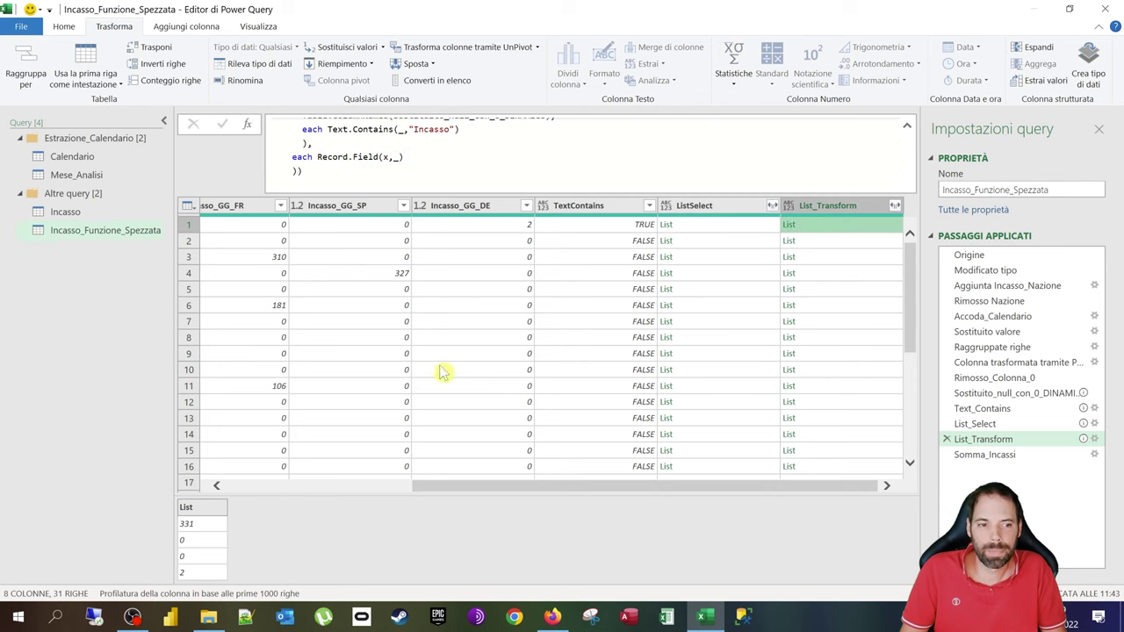
scroll(465, 147, "up", 2)
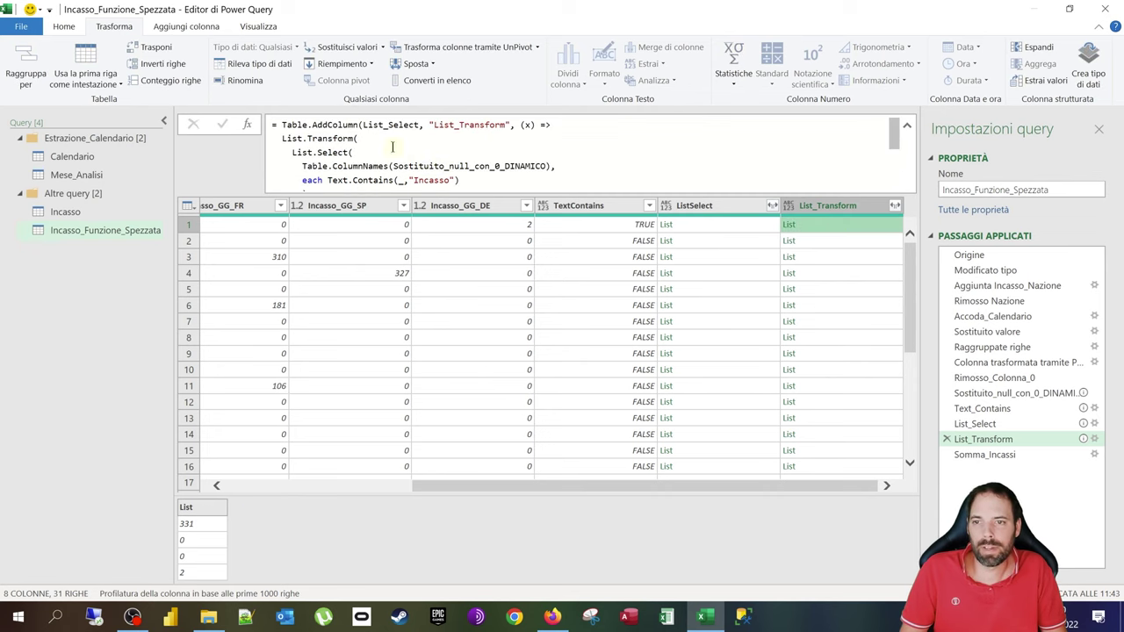
left_click(1010, 455)
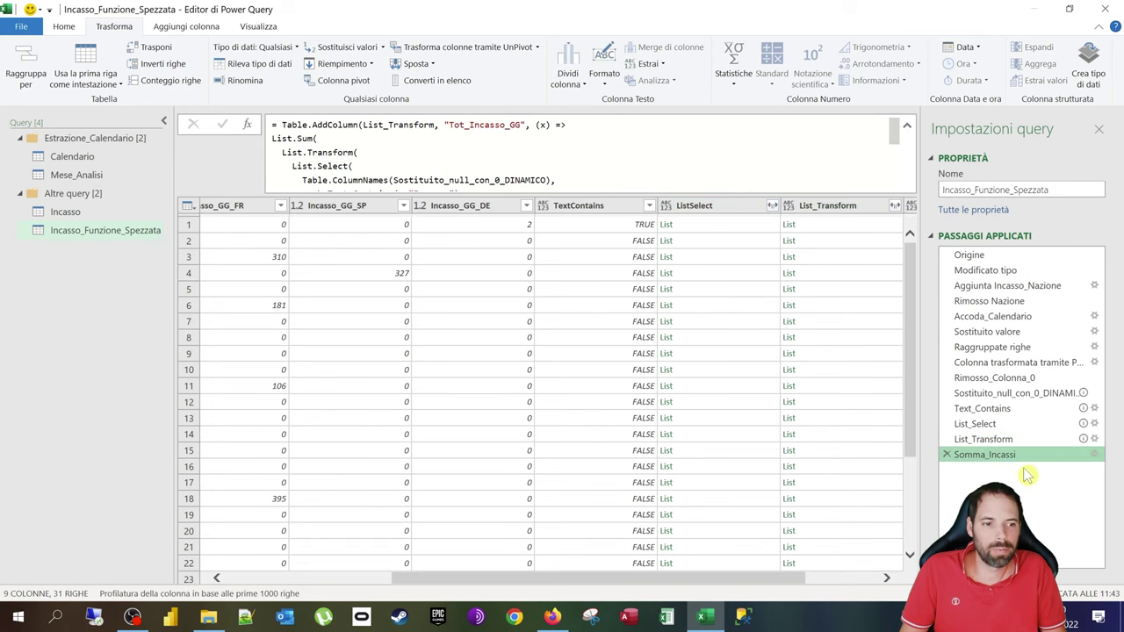
Step: Review the List.Sum wrapper and List.Select brackets in the Somma_Incassi formula without changing it
left_click(1094, 455)
left_click(431, 295)
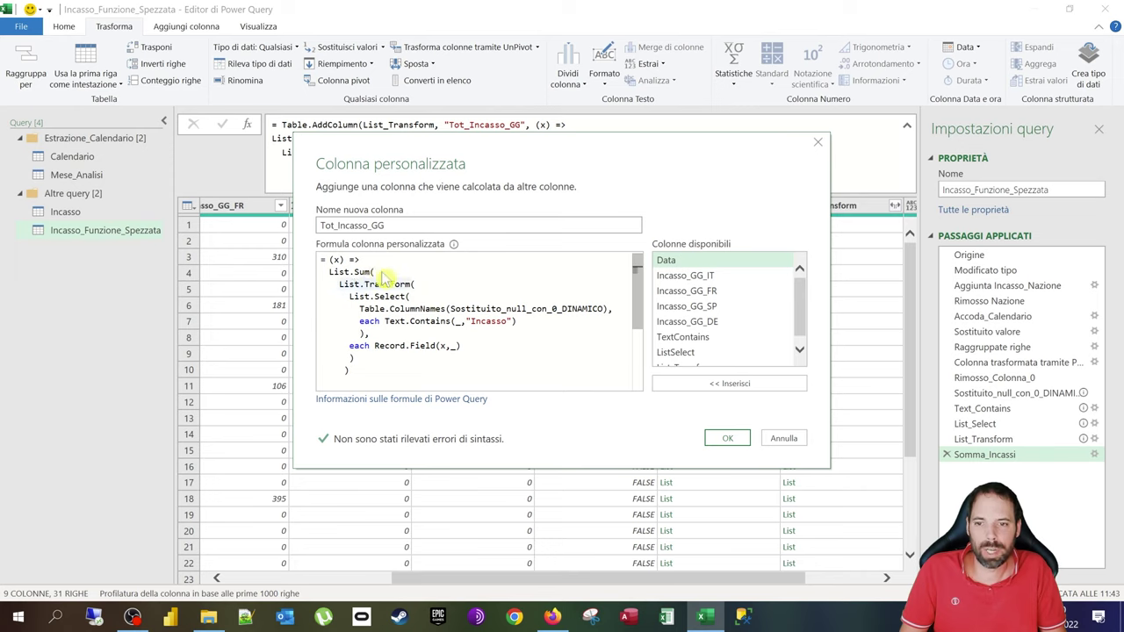
left_click_drag(376, 272, 328, 273)
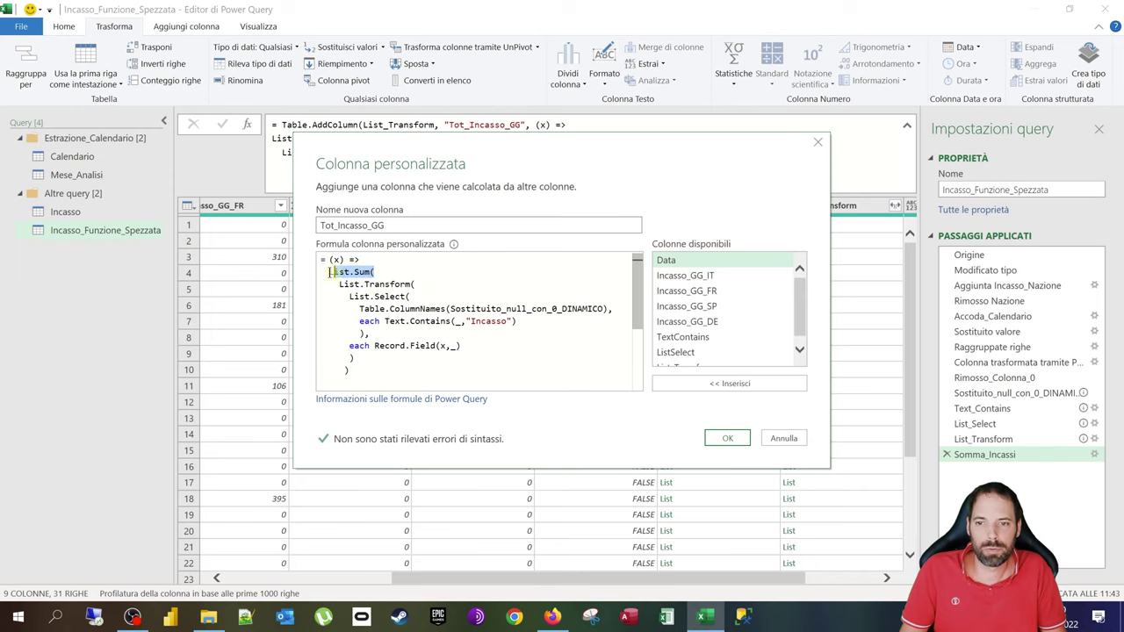
left_click(360, 360)
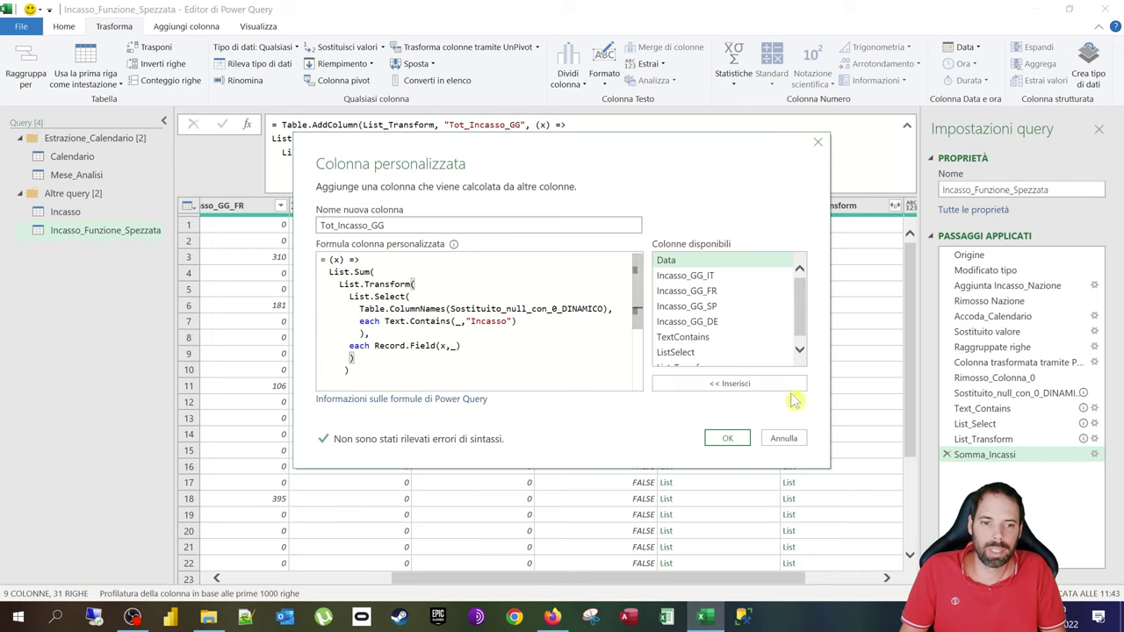
left_click(783, 438)
Step: Check the row 1 revenue list and the Tot_Incasso_GG totals, then switch to the Incasso query
left_click_drag(765, 579, 855, 582)
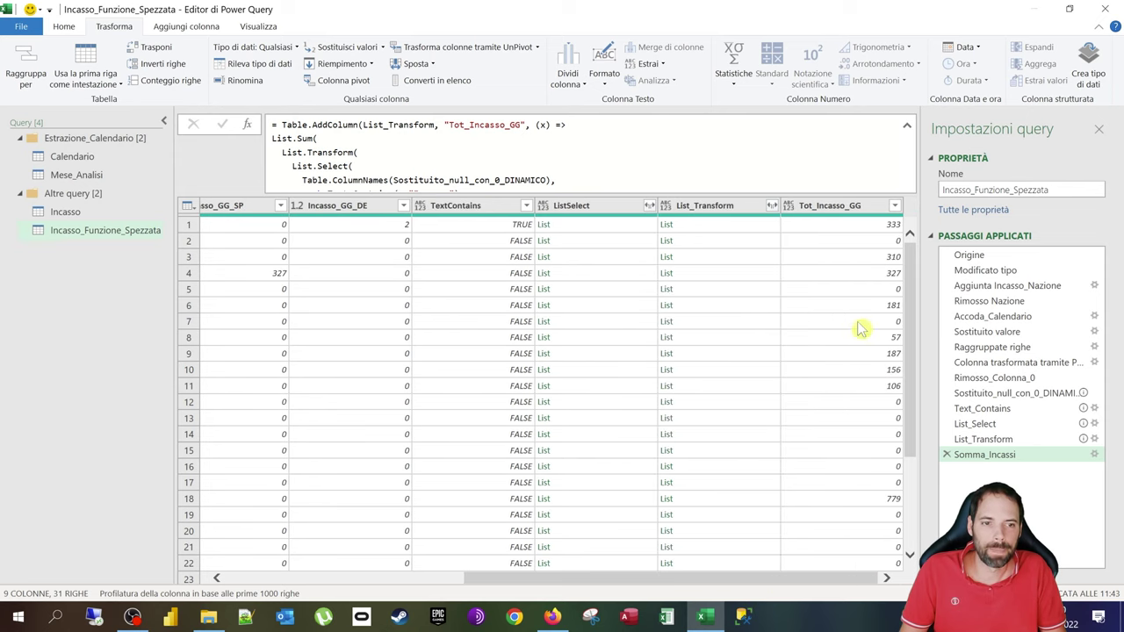
left_click(711, 225)
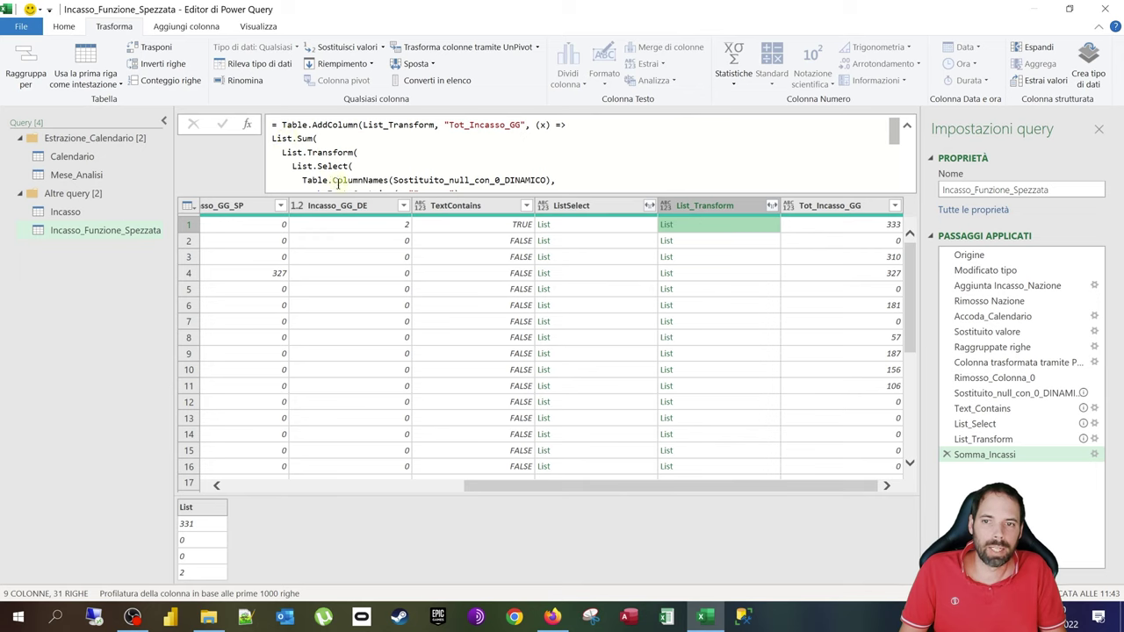
left_click(742, 207)
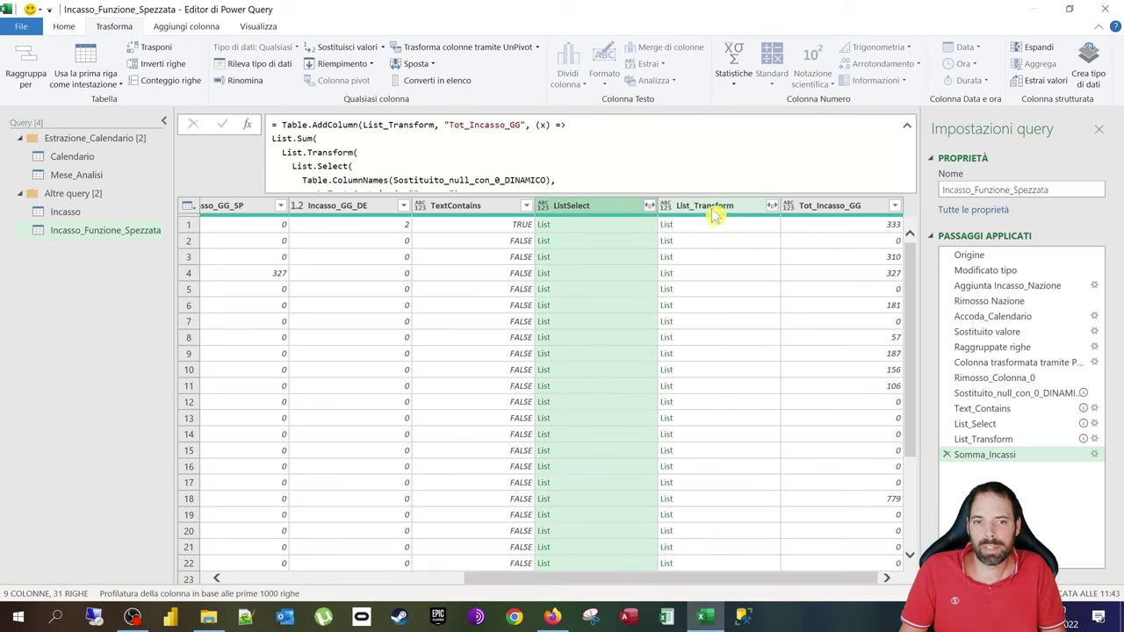
left_click(606, 210)
left_click(691, 207)
left_click(799, 207)
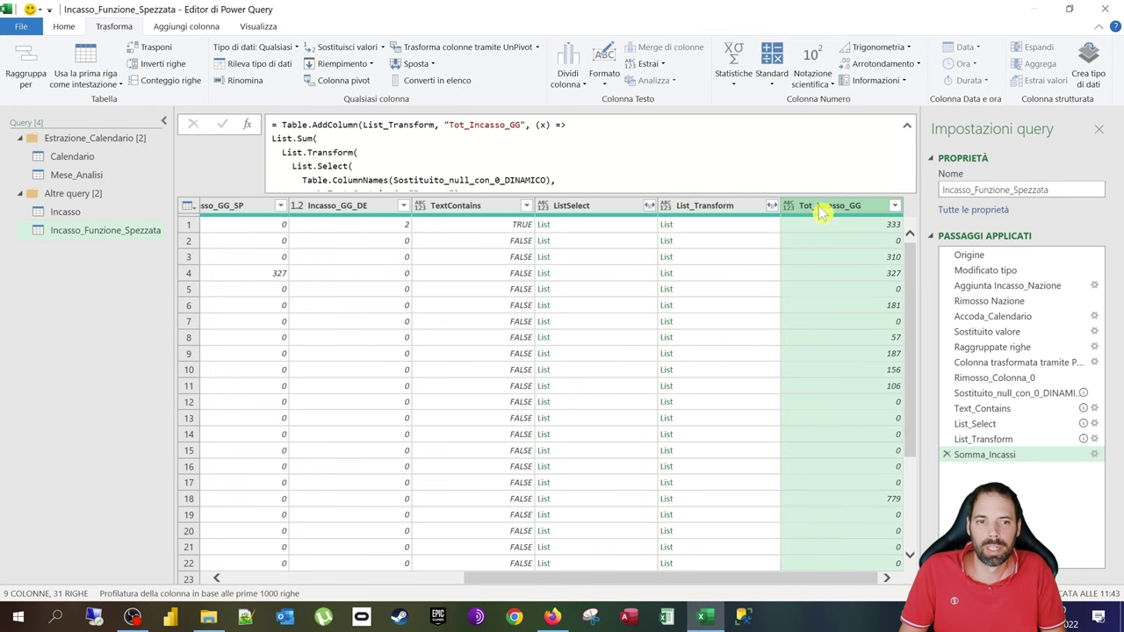
left_click(86, 213)
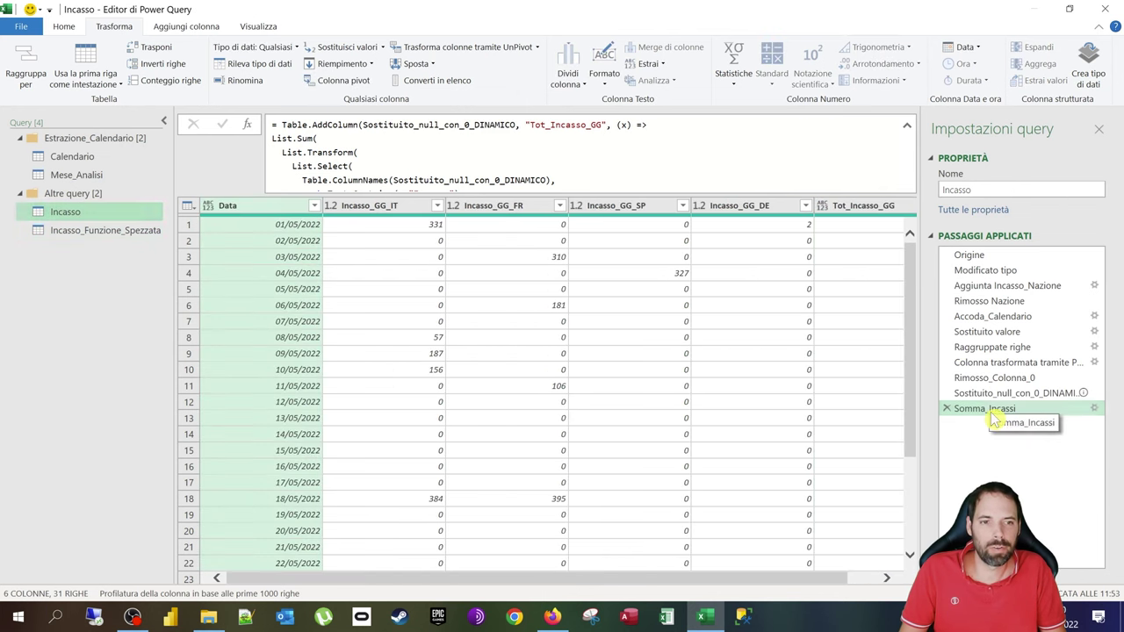
Step: Verify the Incasso query's Somma_Incassi formula and Tot_Incasso_GG column, then close Power Query Editor
left_click(1094, 408)
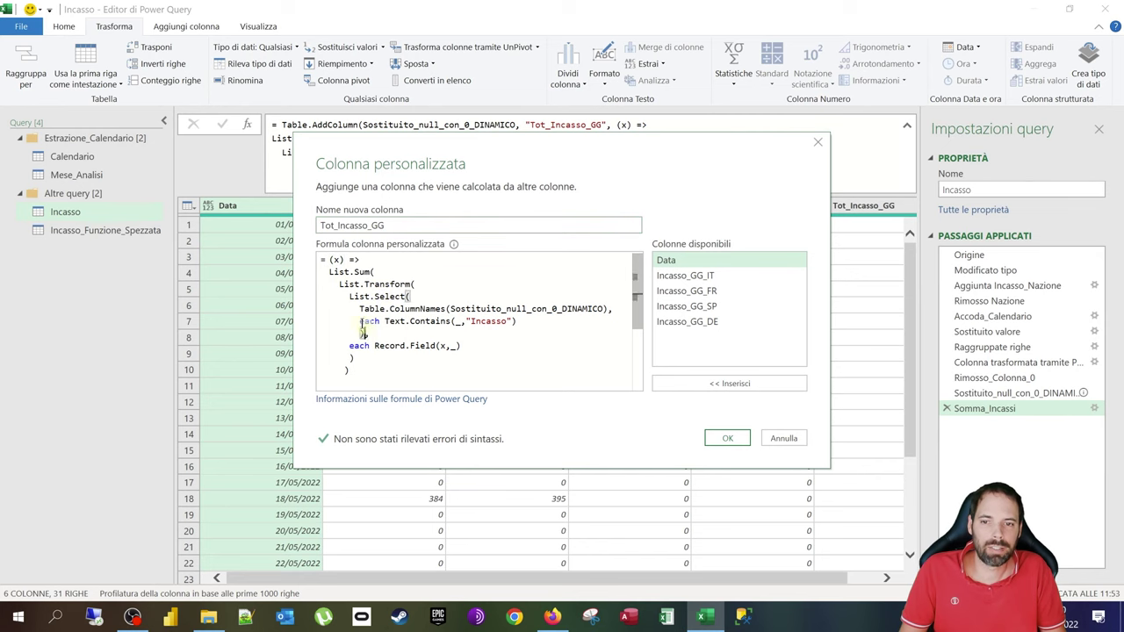
left_click_drag(368, 334, 348, 295)
left_click(784, 437)
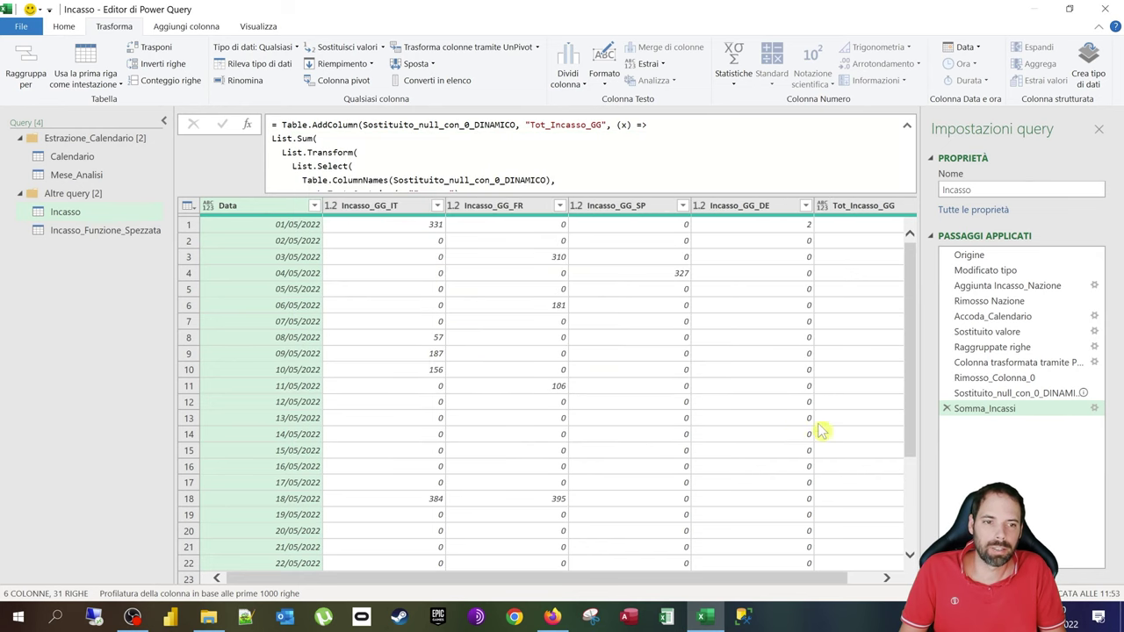
left_click(886, 577)
left_click(831, 205)
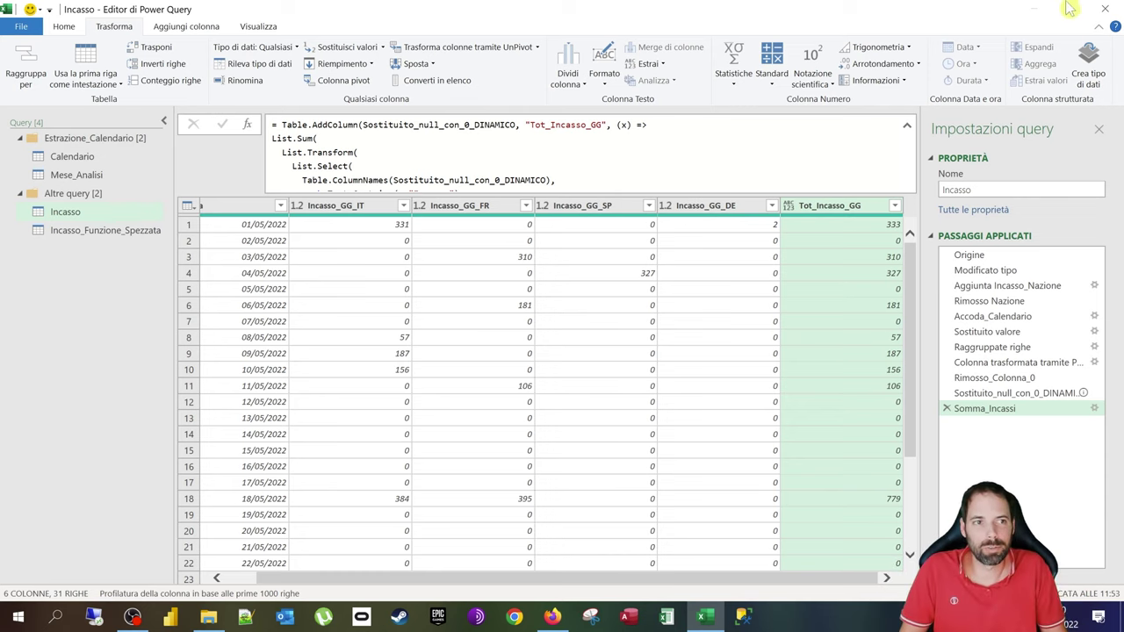
left_click(1104, 8)
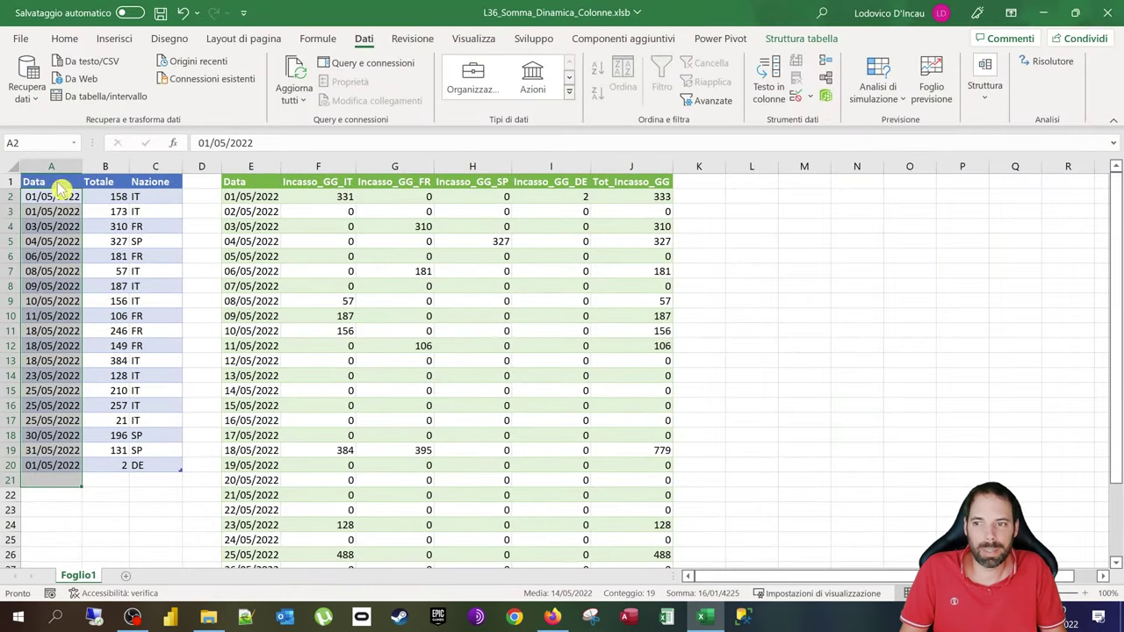
key("Right")
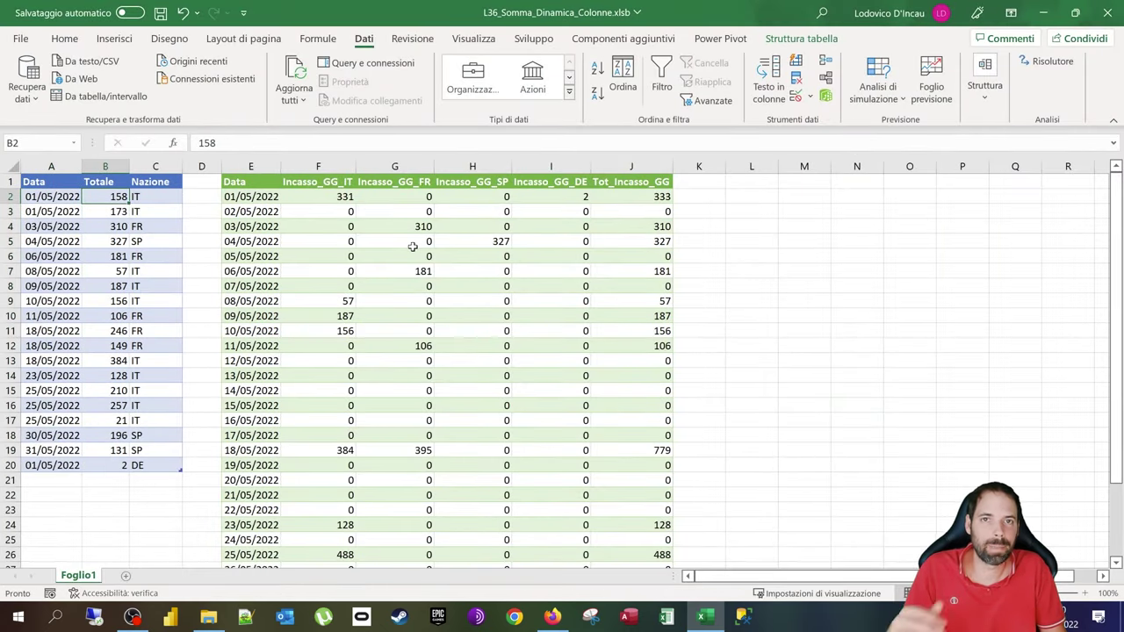
left_click(53, 185)
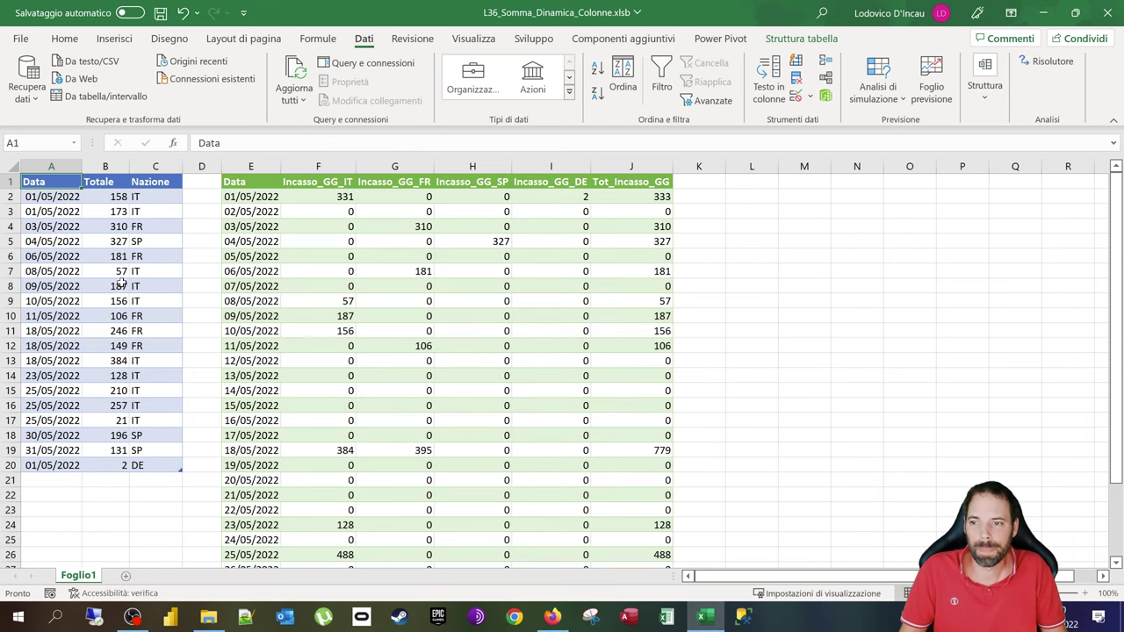